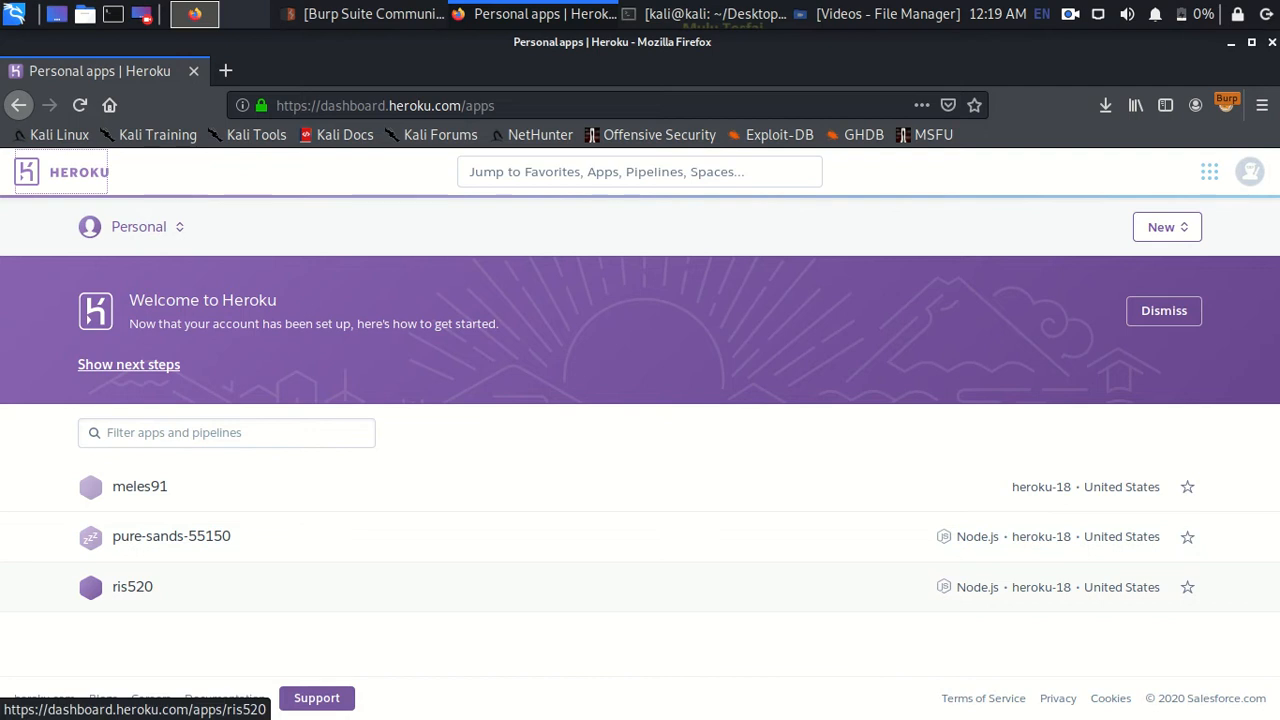
- Open the ris520 app in the Heroku Dashboard and launch its deployed Juice Shop in a new tab
left_click(132, 586)
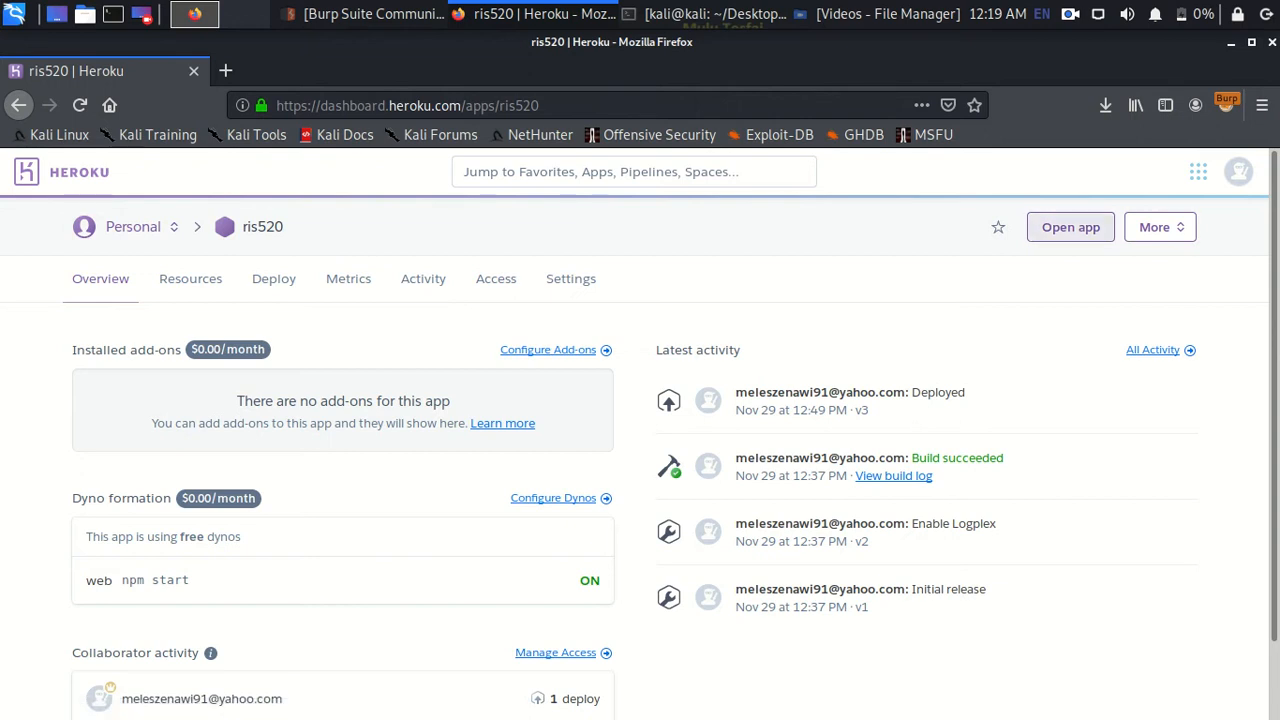
left_click(1070, 227)
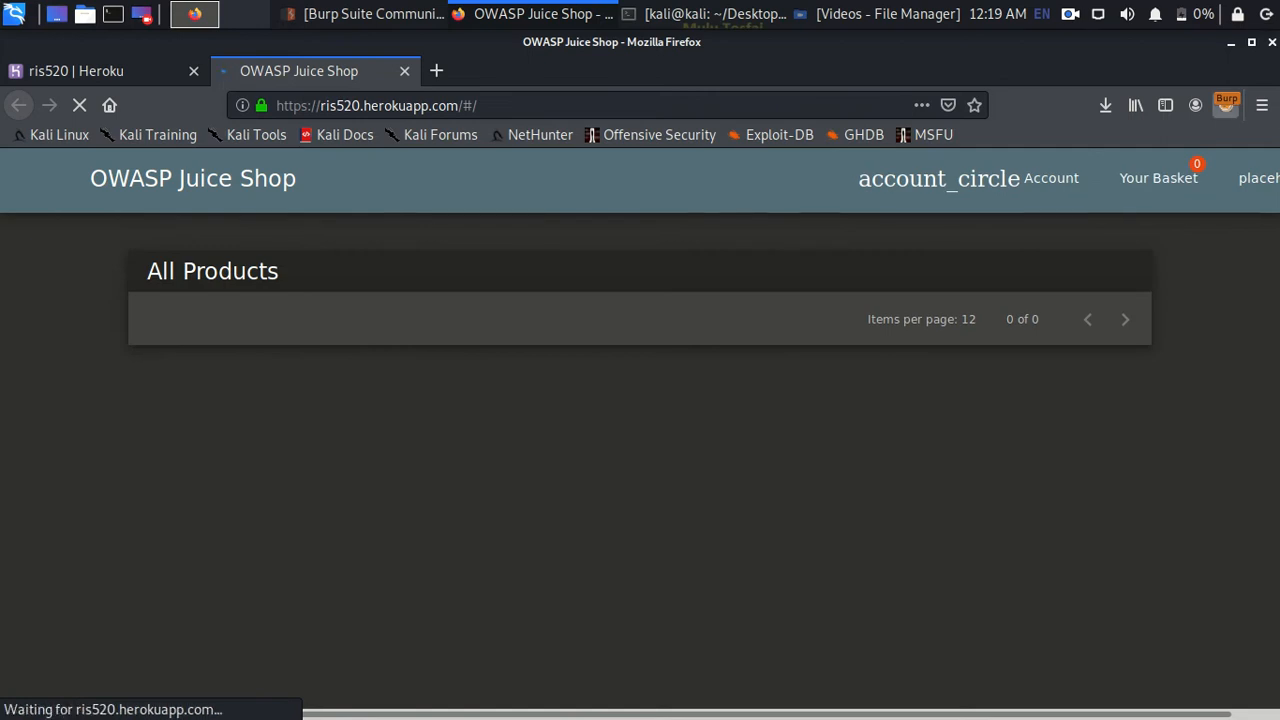
- Confirm FoxyProxy routes through BurpSuite, then go to the Score Board from the side menu
left_click(1226, 104)
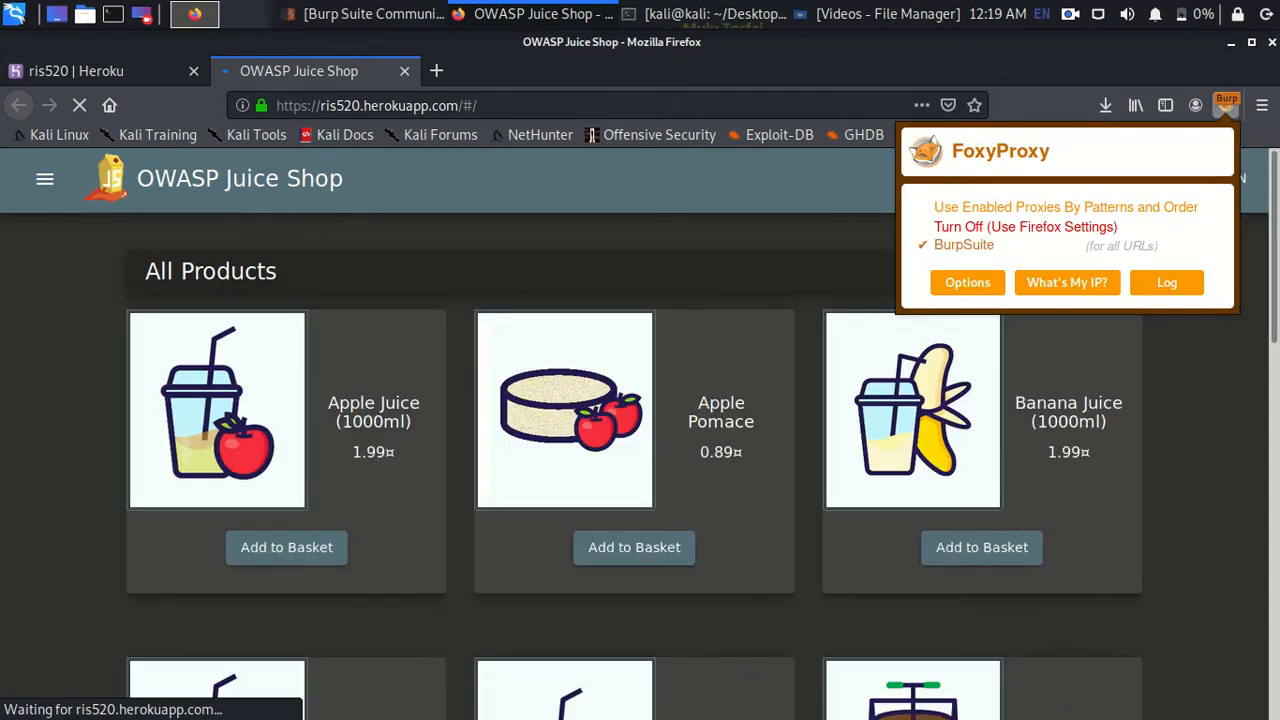
left_click(1226, 104)
left_click(45, 178)
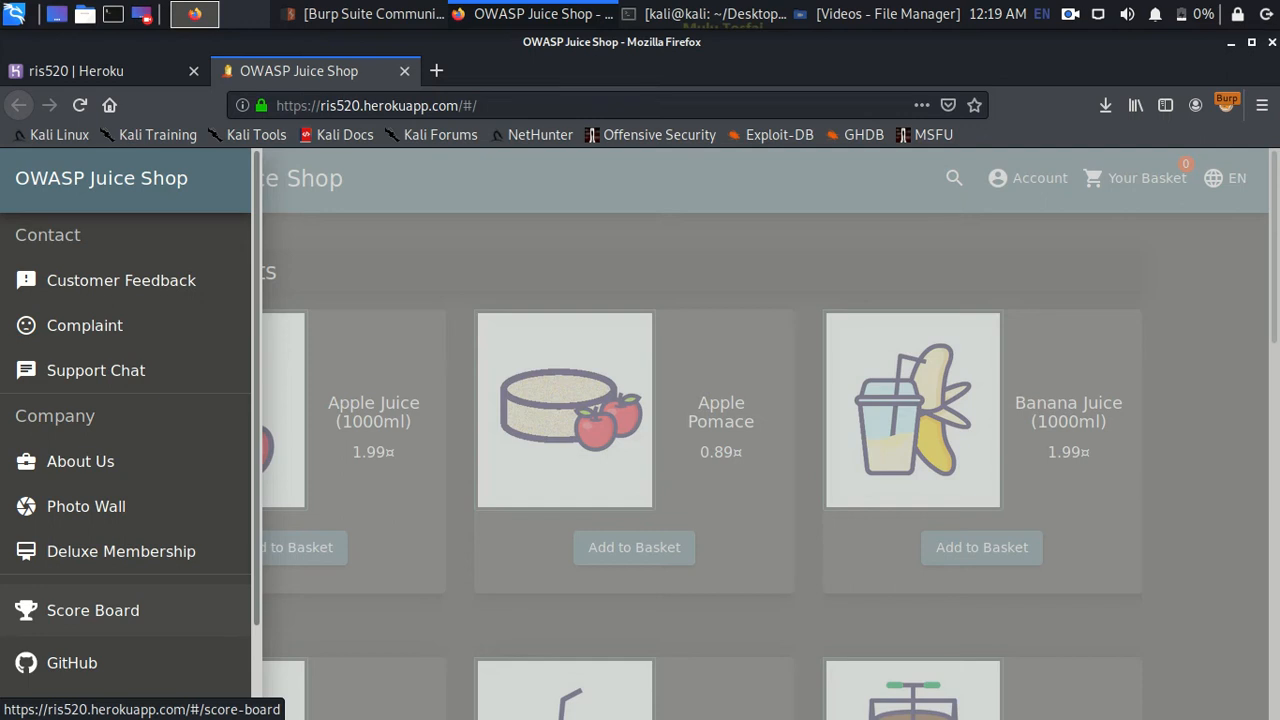
left_click(93, 610)
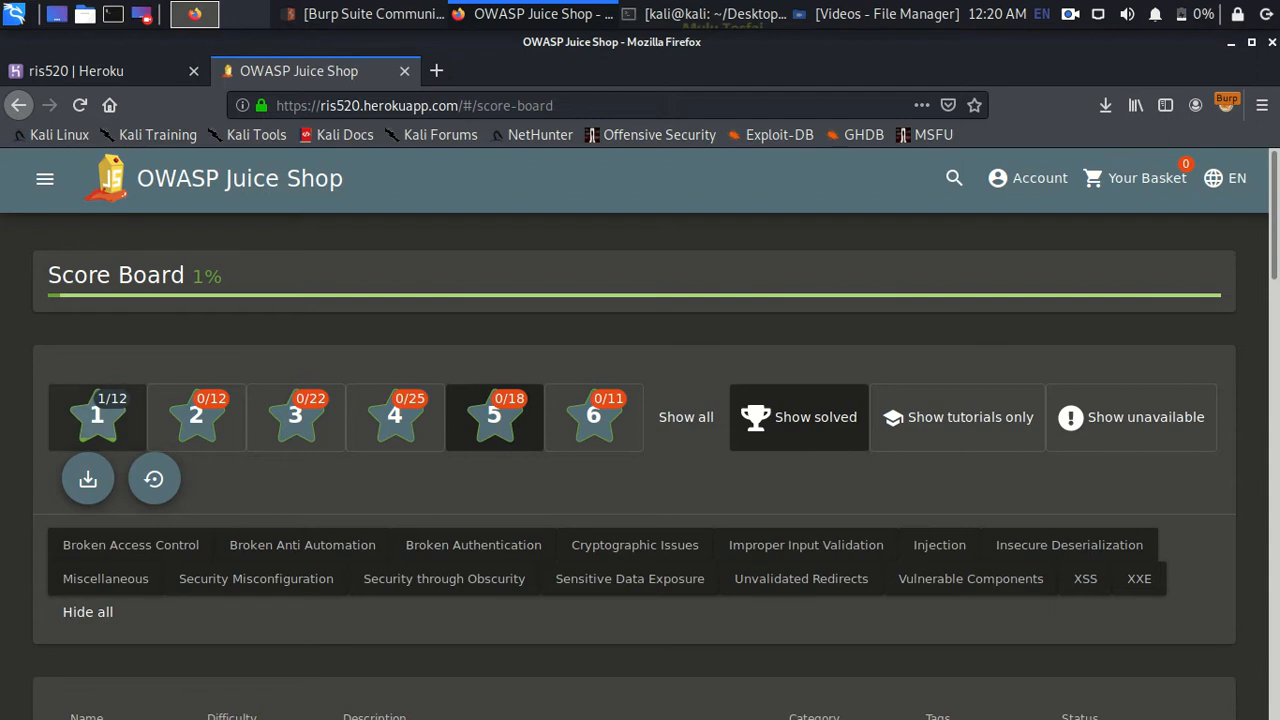
left_click(494, 417)
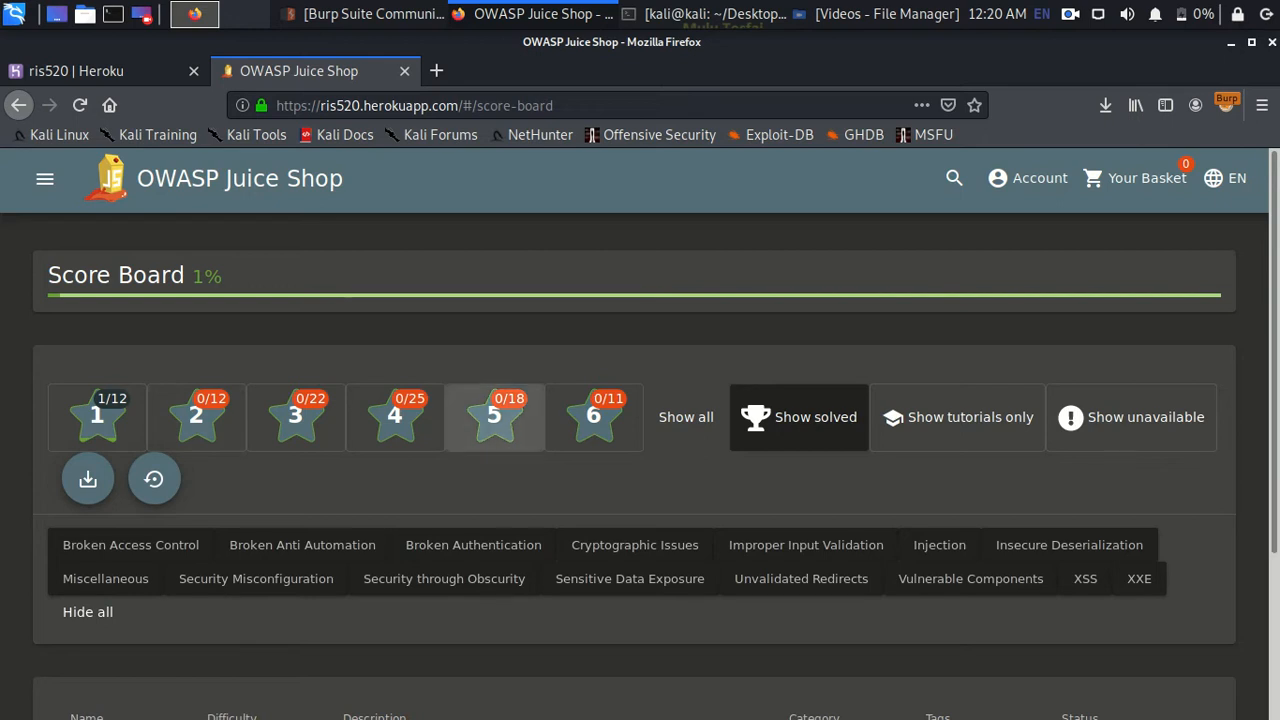
left_click(494, 417)
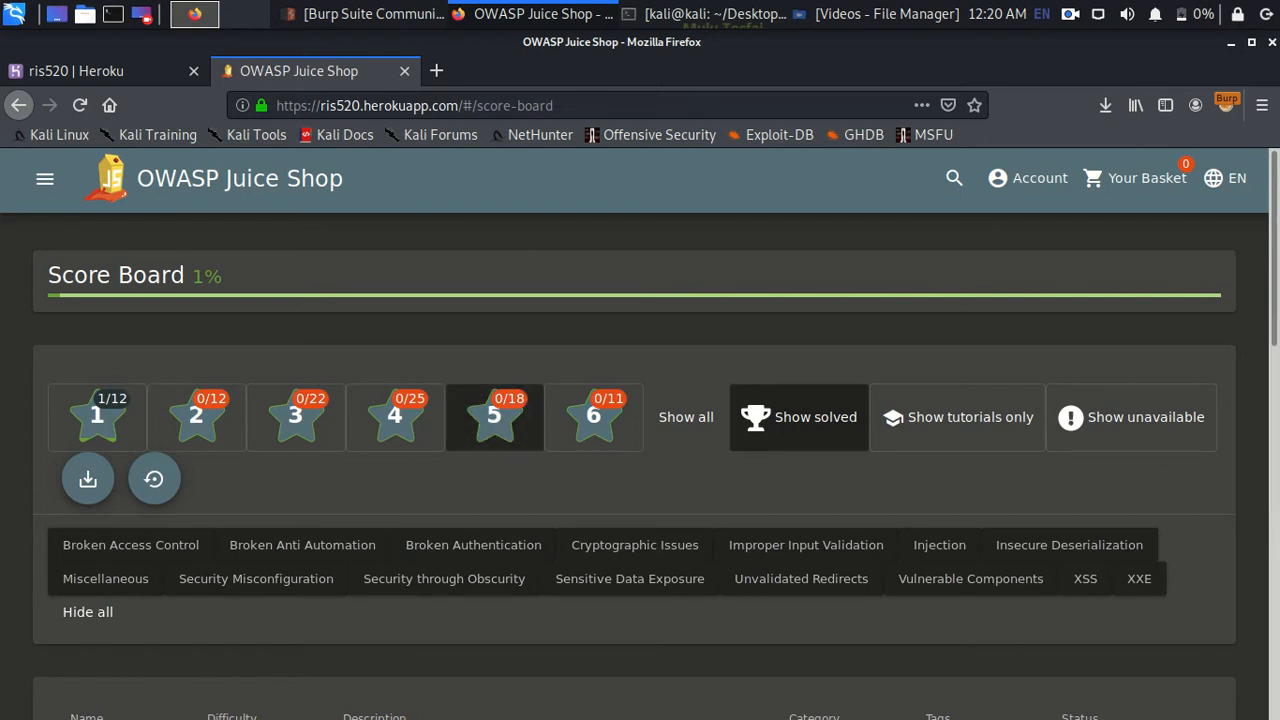
scroll(640, 430, "down", 6)
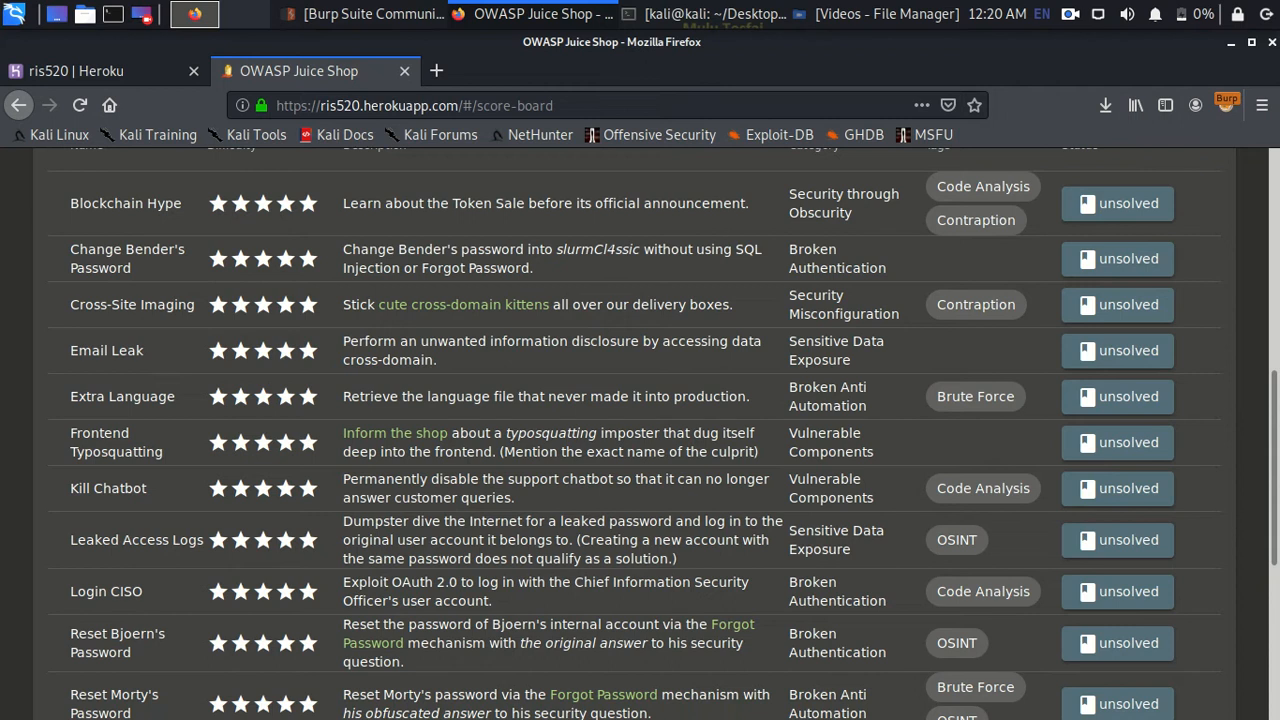
left_click_drag(176, 397, 69, 397)
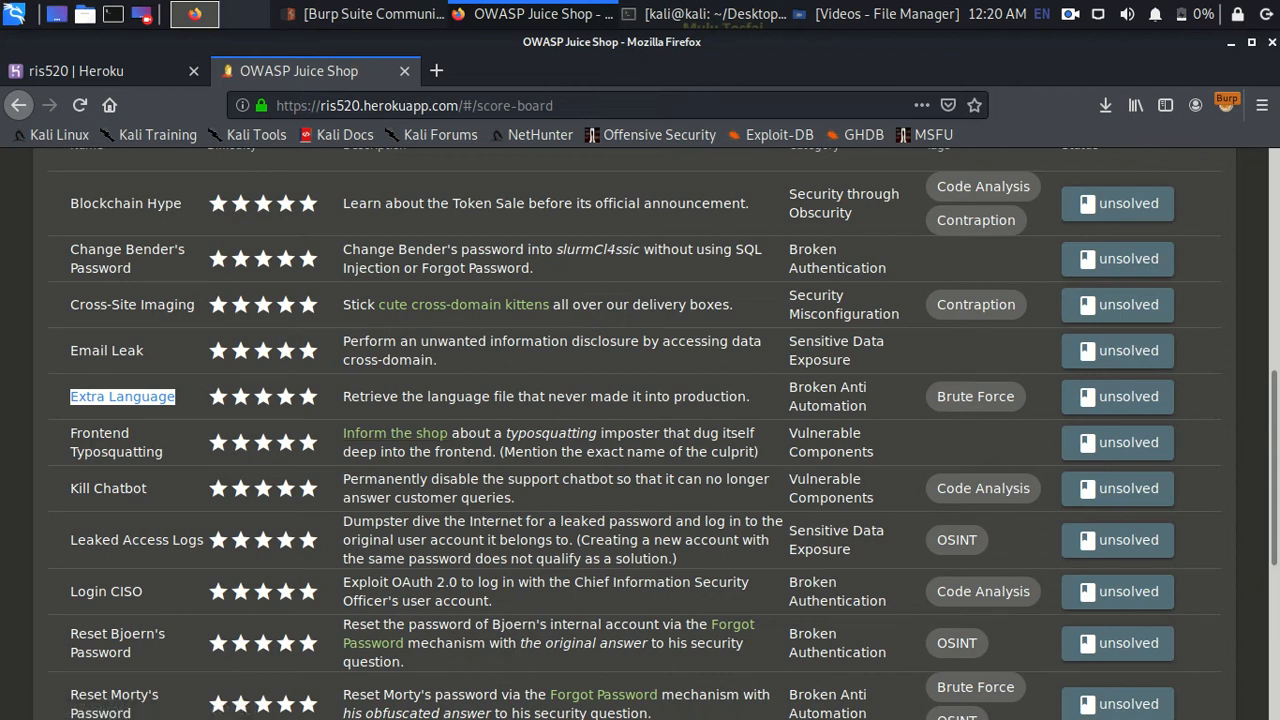
scroll(640, 430, "up", 5)
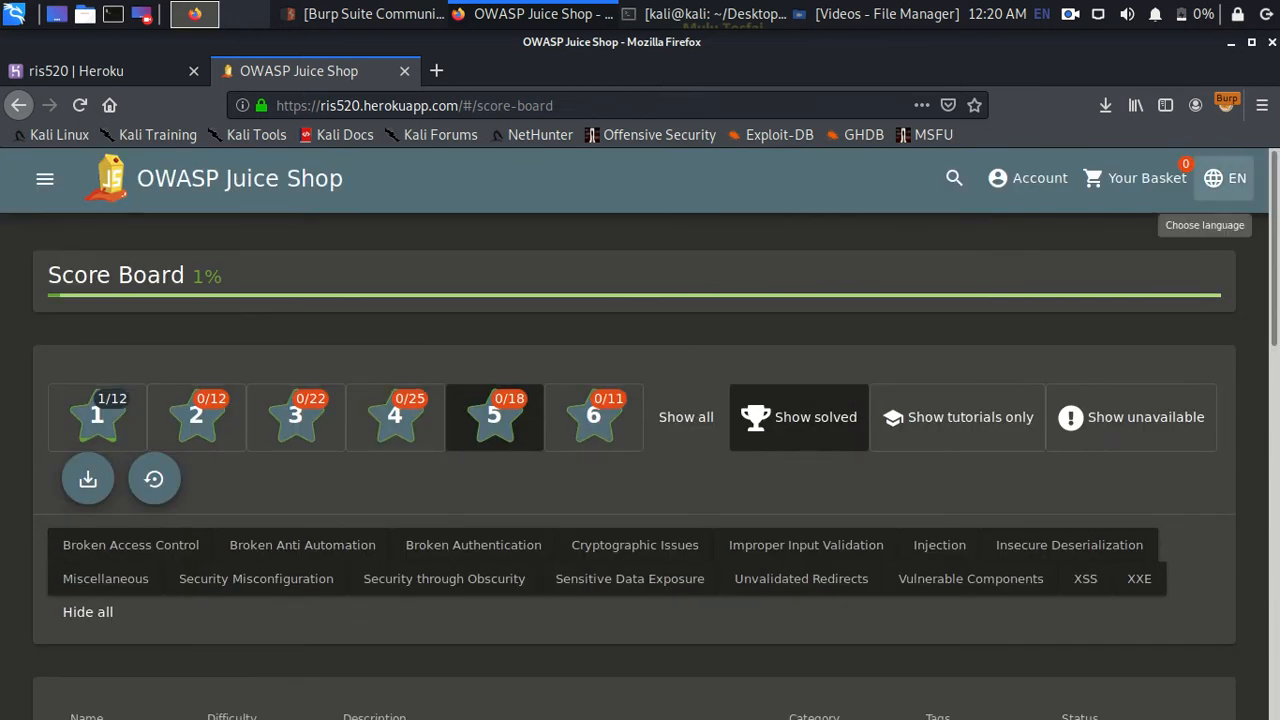
- Open the EN language dropdown and browse every language from Azərbaycanca to 繁體中文
left_click(1225, 178)
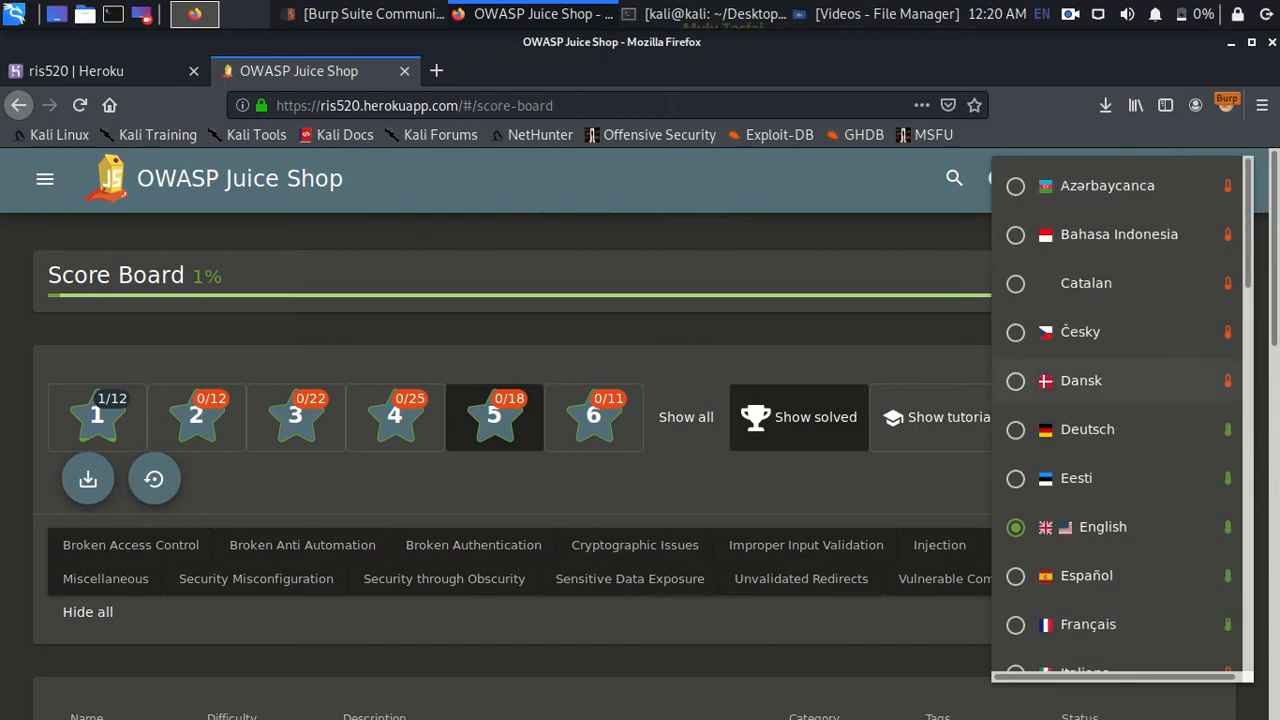
scroll(1120, 400, "down", 8)
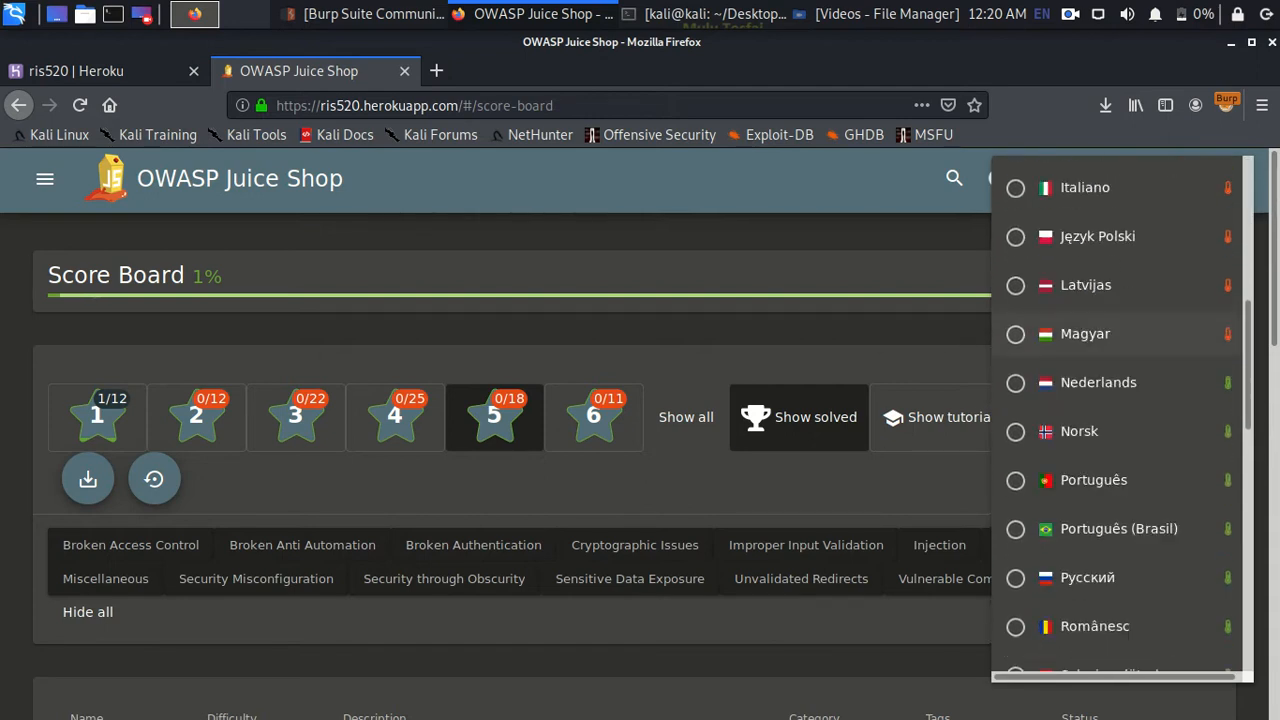
scroll(1120, 400, "down", 5)
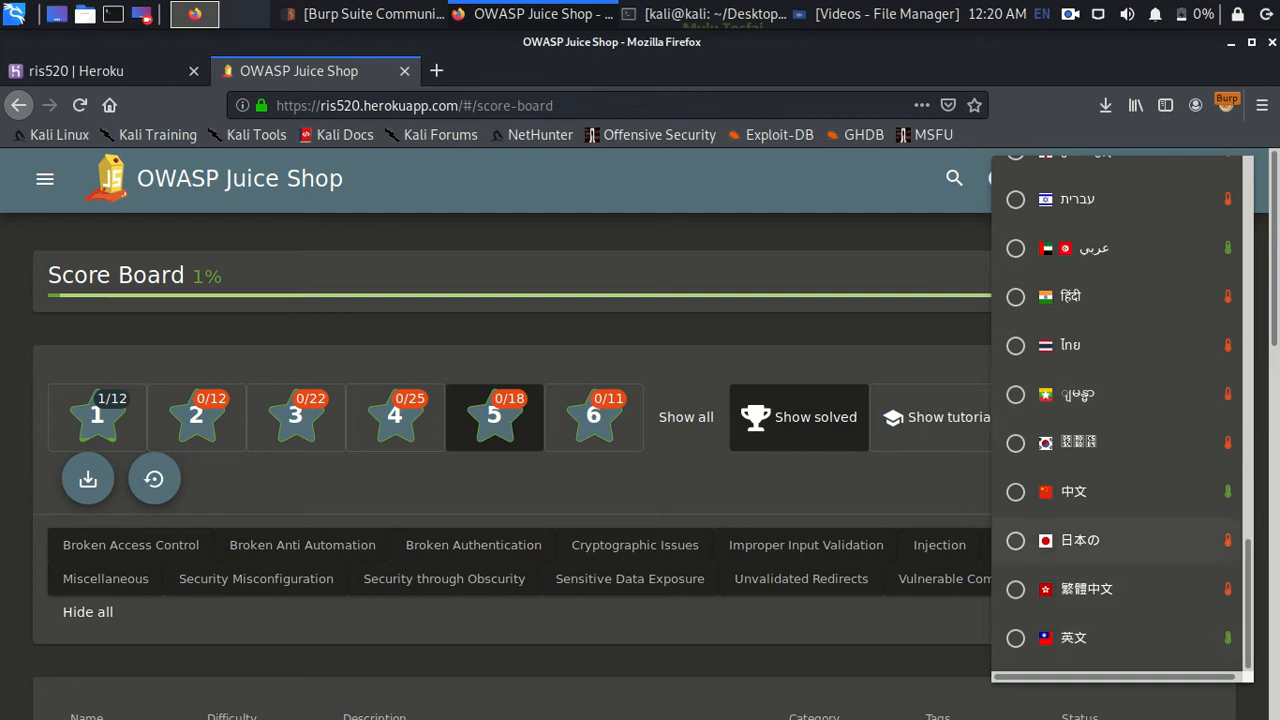
scroll(1120, 450, "up", 3)
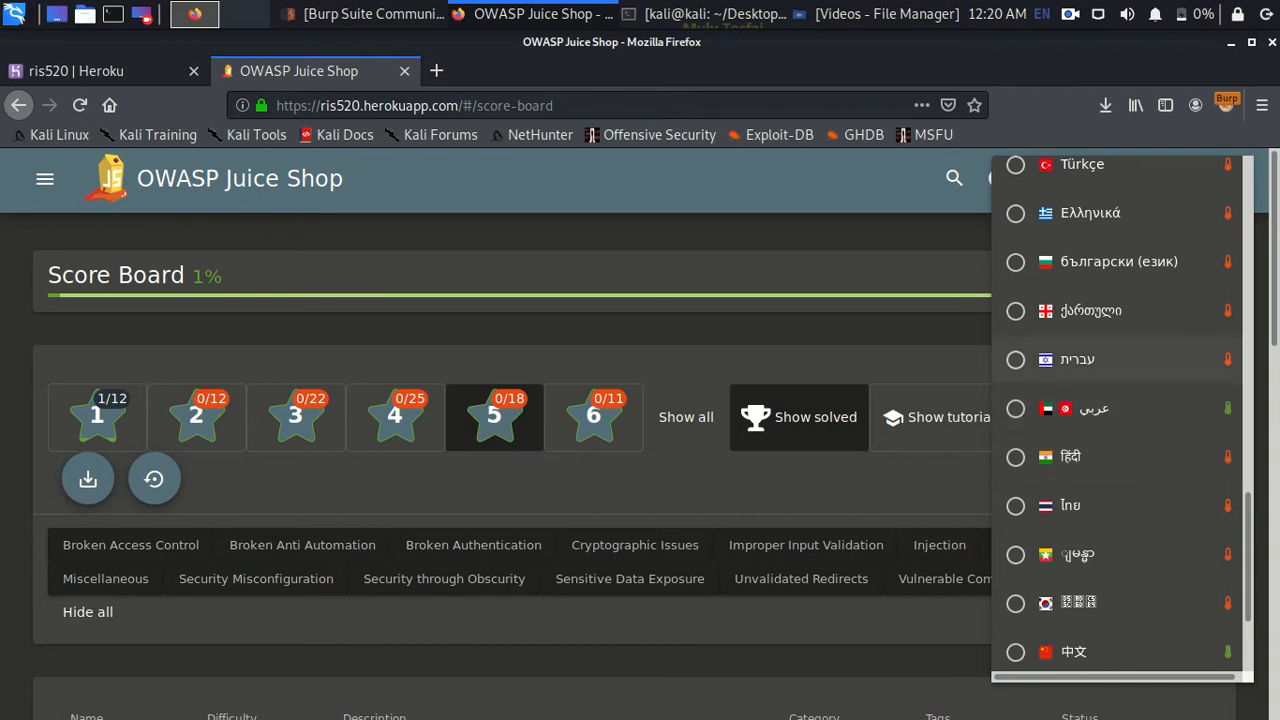
scroll(1120, 365, "up", 7)
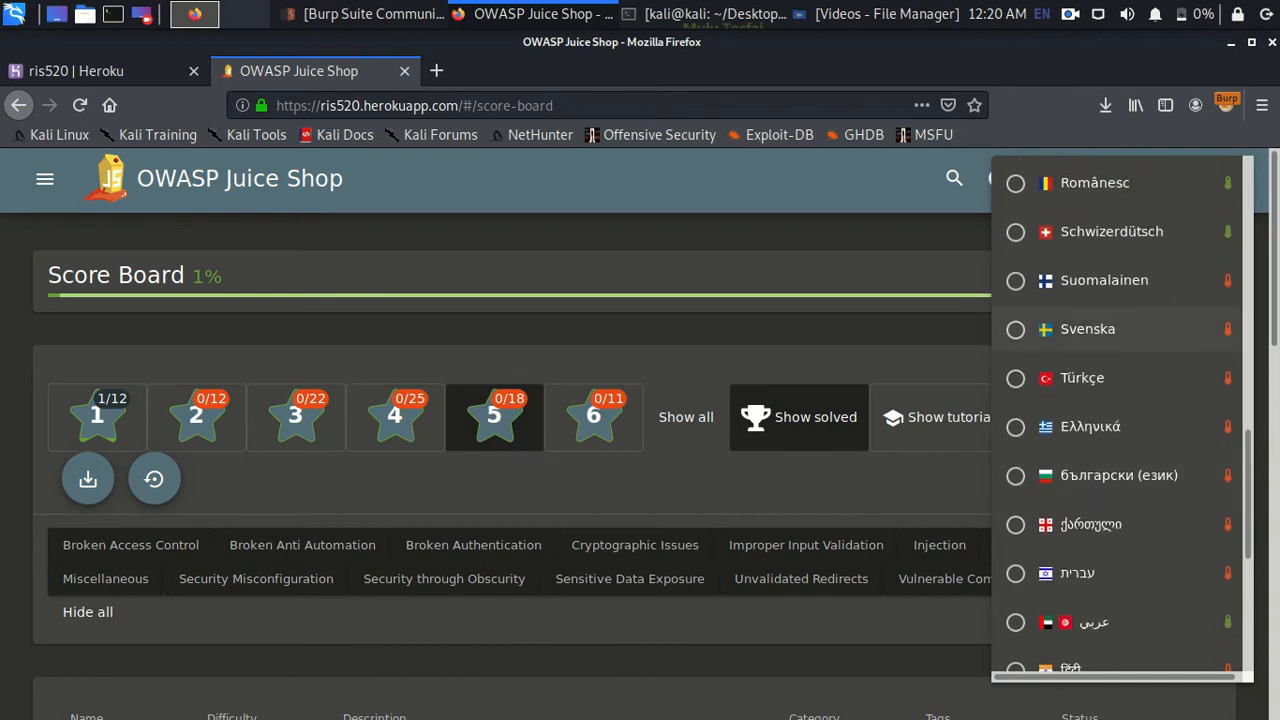
scroll(1120, 330, "up", 5)
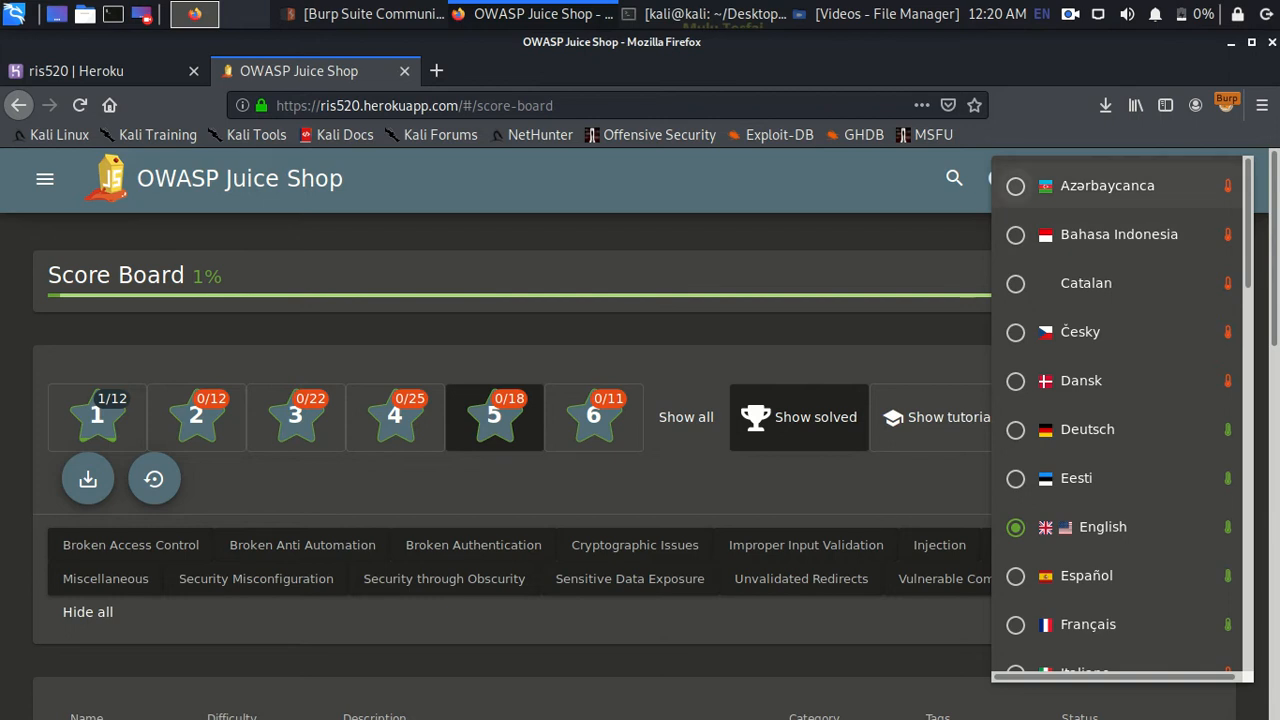
- Switch the shop to Azərbaycanca, Bahasa Indonesia, Catalan and Česky in turn
left_click(1015, 186)
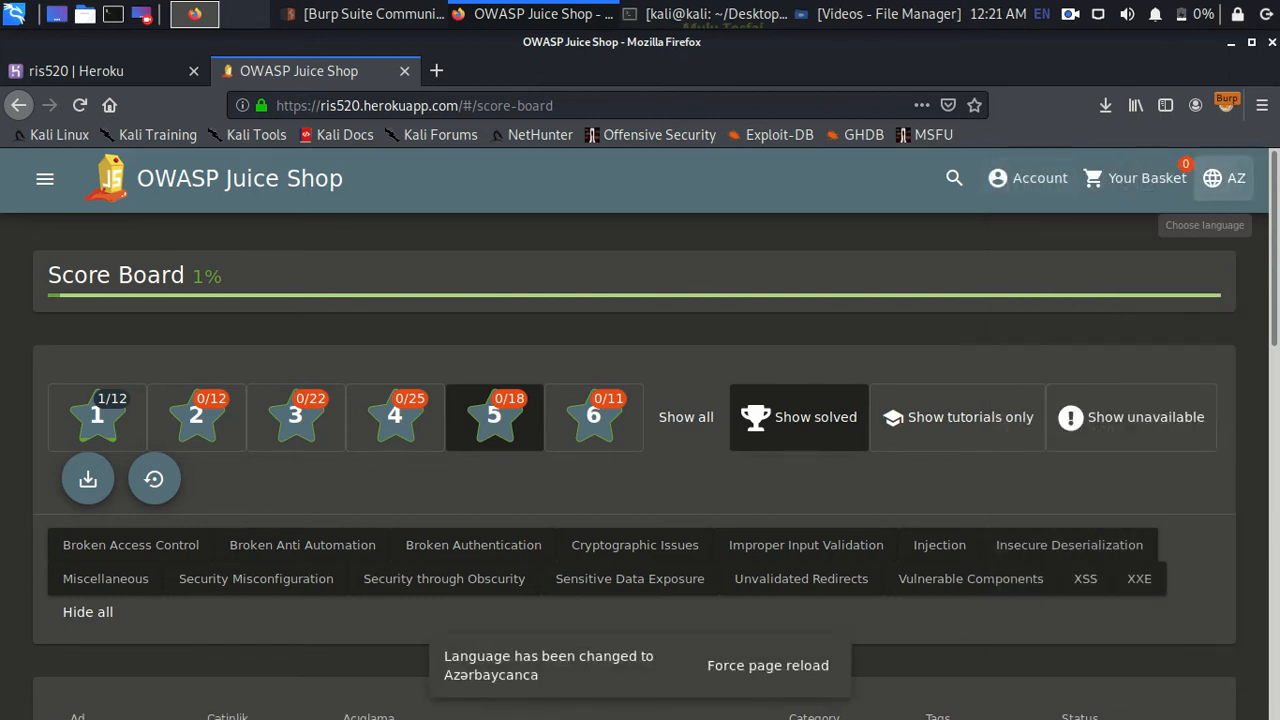
left_click(1224, 178)
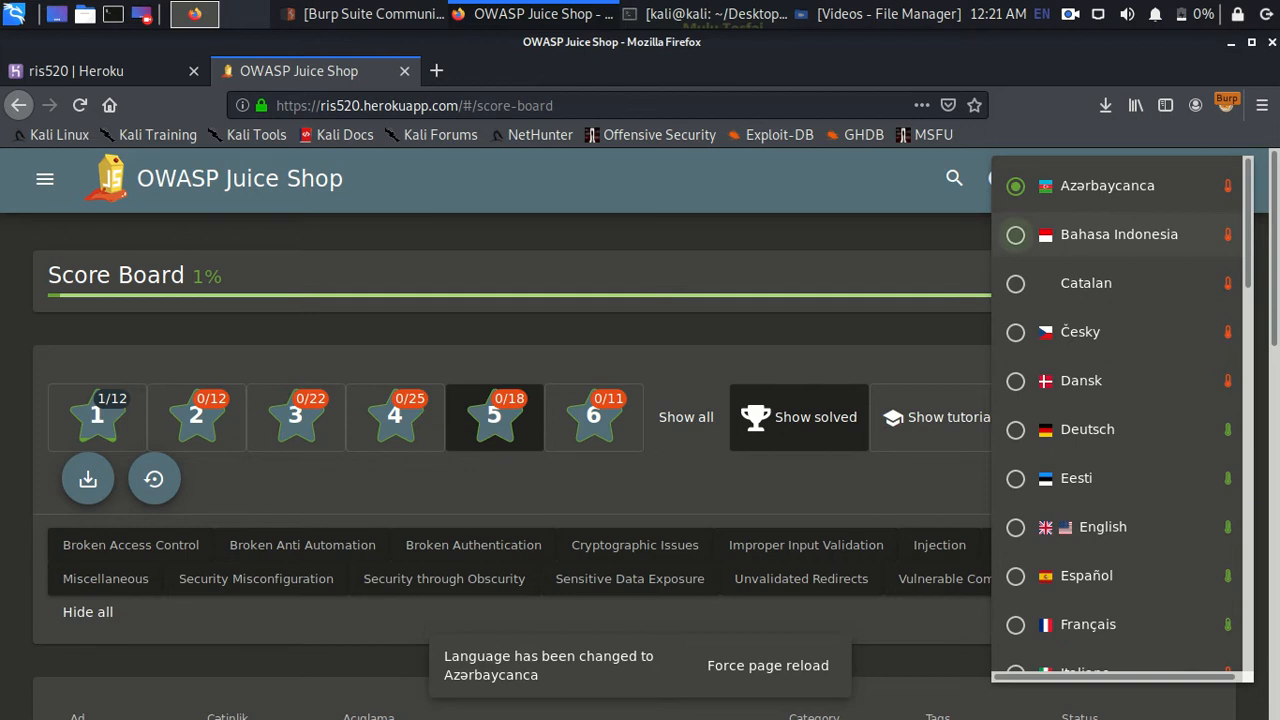
left_click(1100, 234)
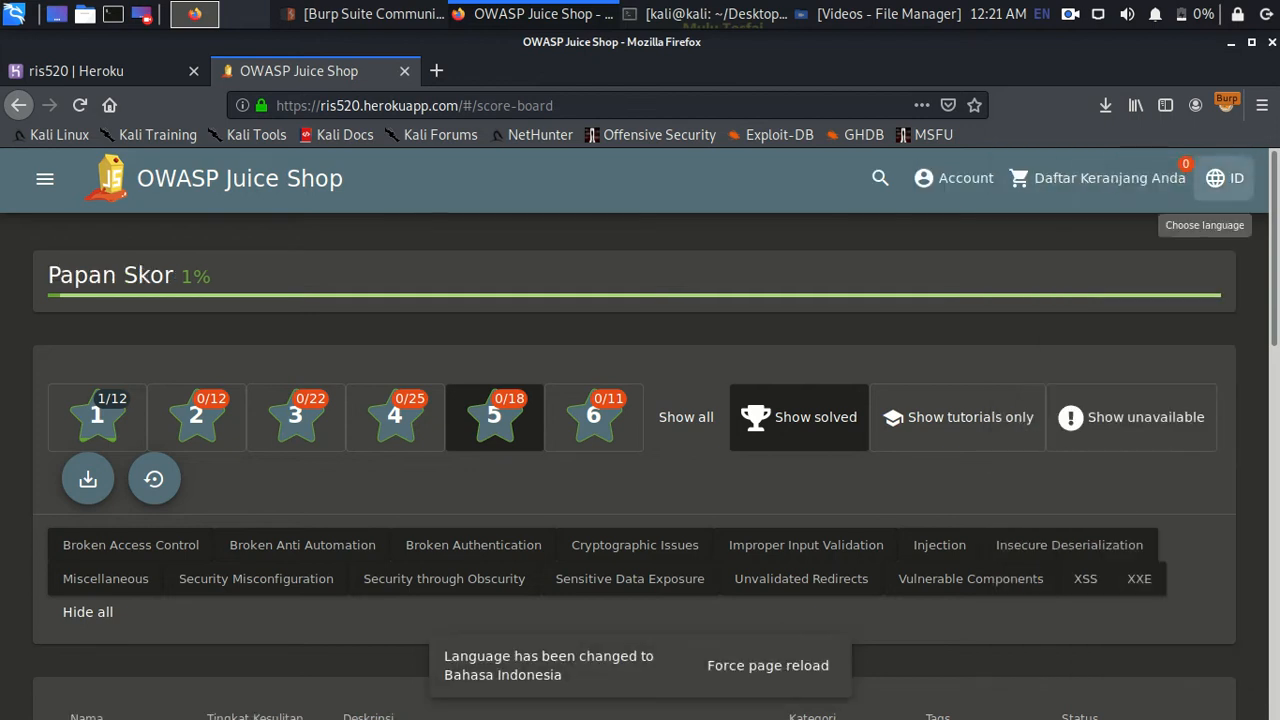
left_click(1224, 178)
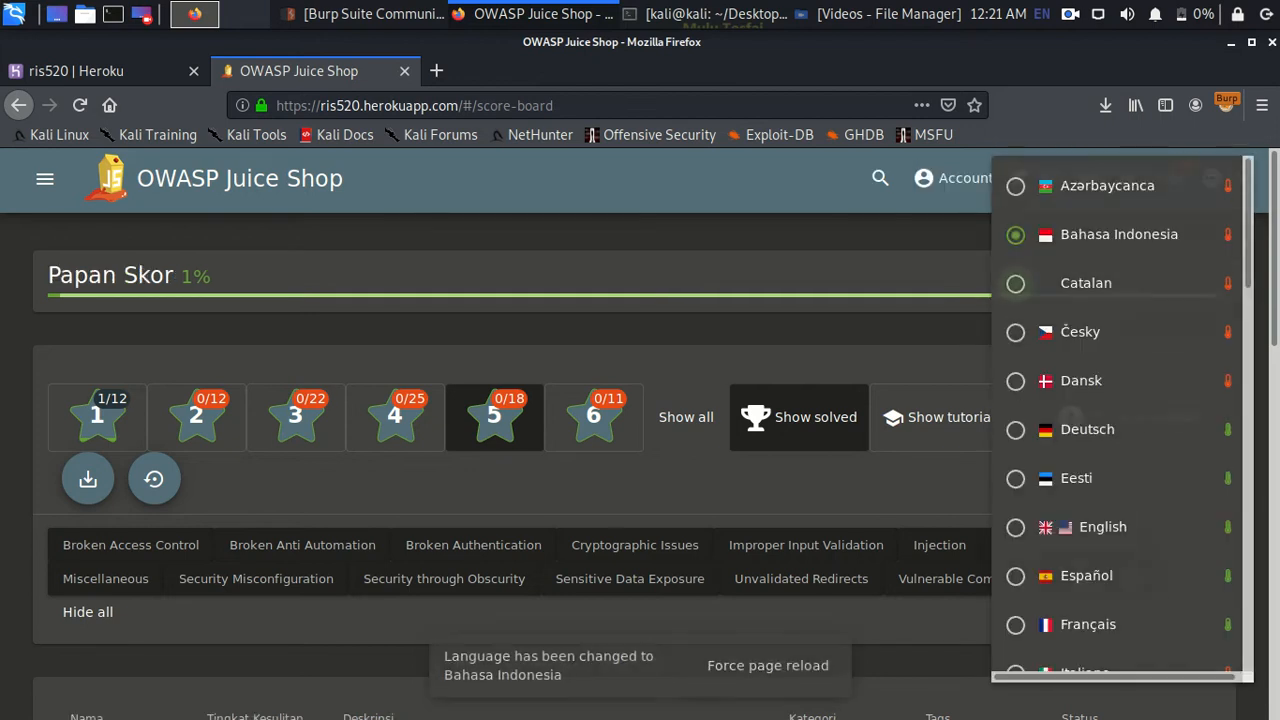
left_click(1086, 283)
left_click(1224, 178)
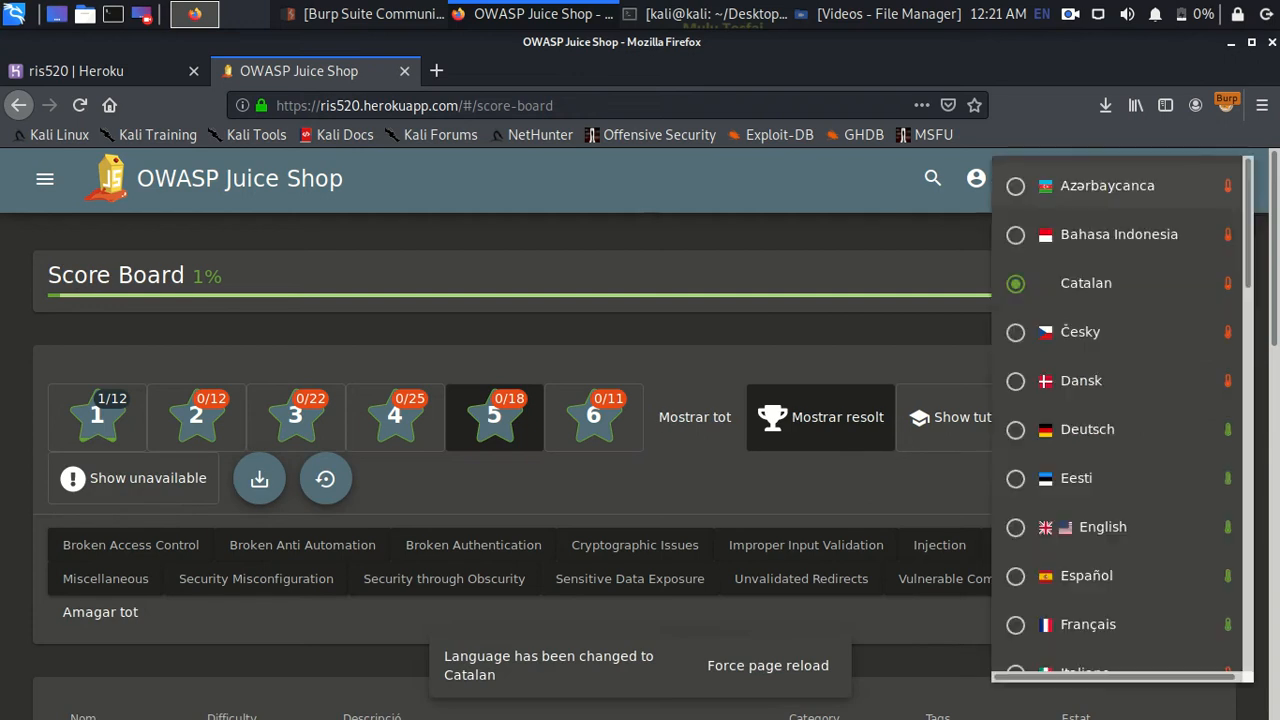
left_click(1016, 332)
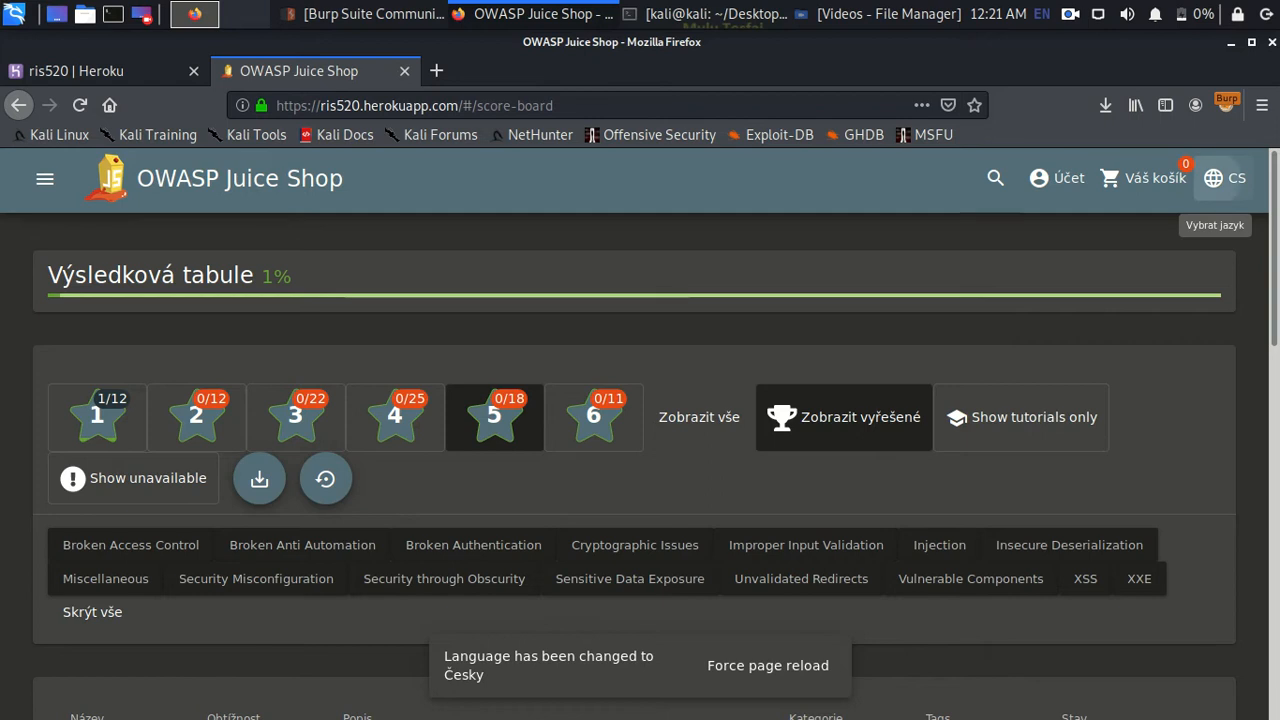
- Set the shop language back to English and show the Kali desktop
left_click(1214, 178)
scroll(1100, 366, "down", 3)
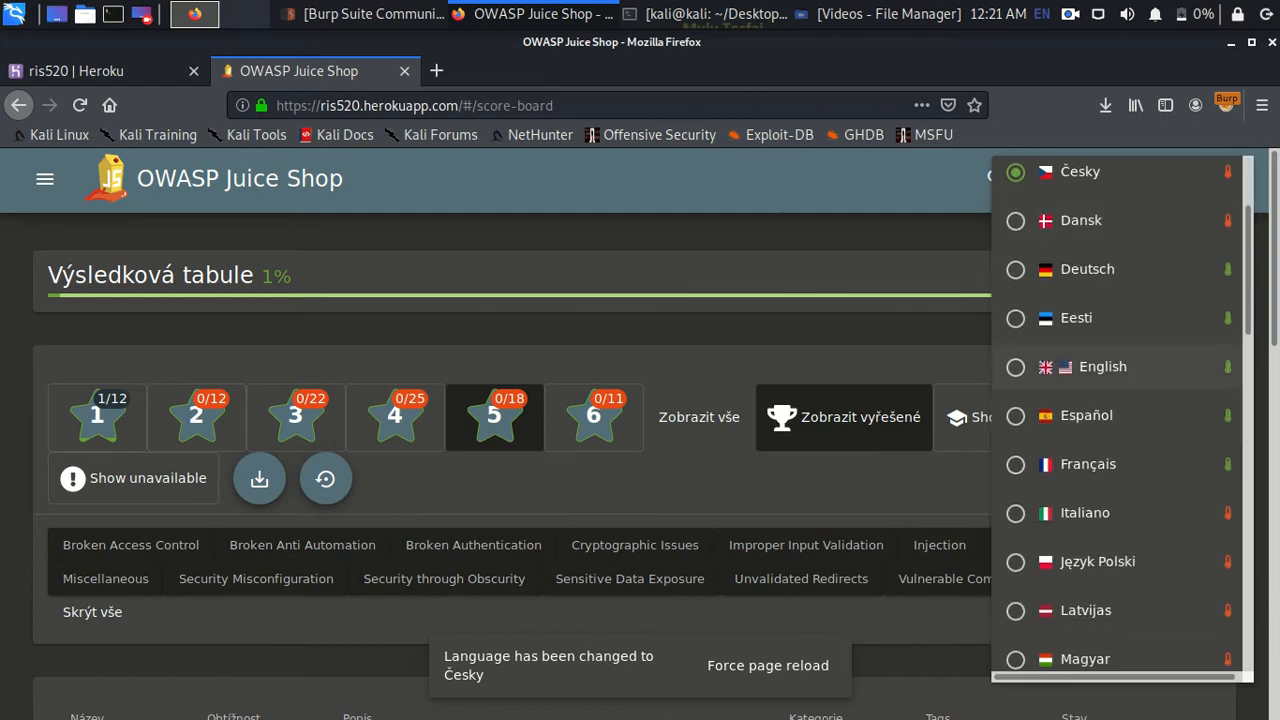
left_click(1016, 366)
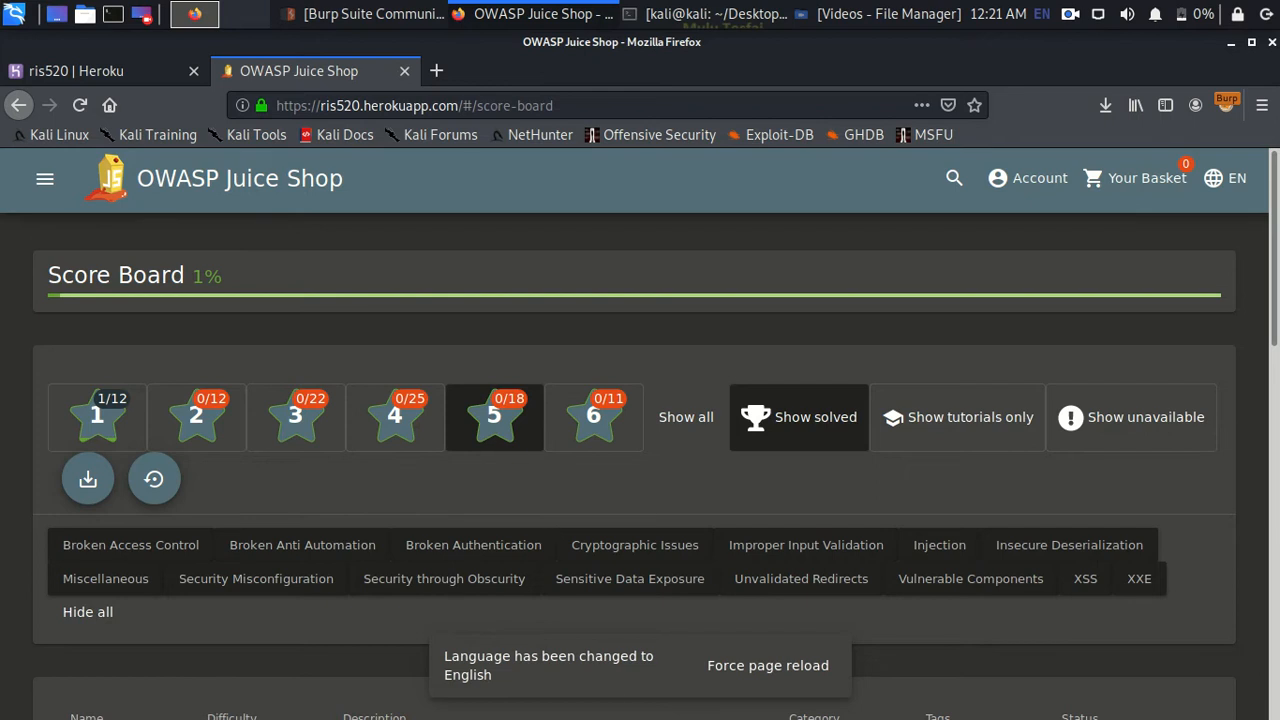
key("ctrl+alt+d")
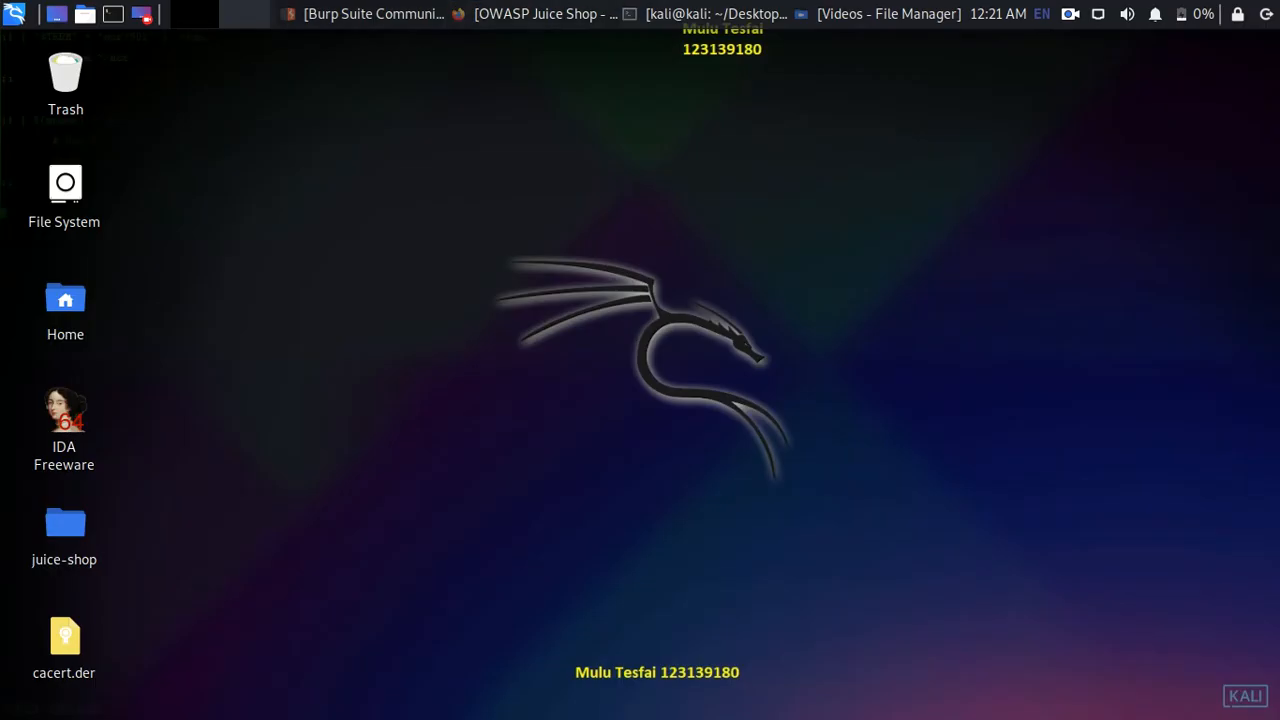
- Review the az_AZ, id_ID, ca_ES and cs_CZ i18n JSON requests in Burp's HTTP history
left_click(365, 14)
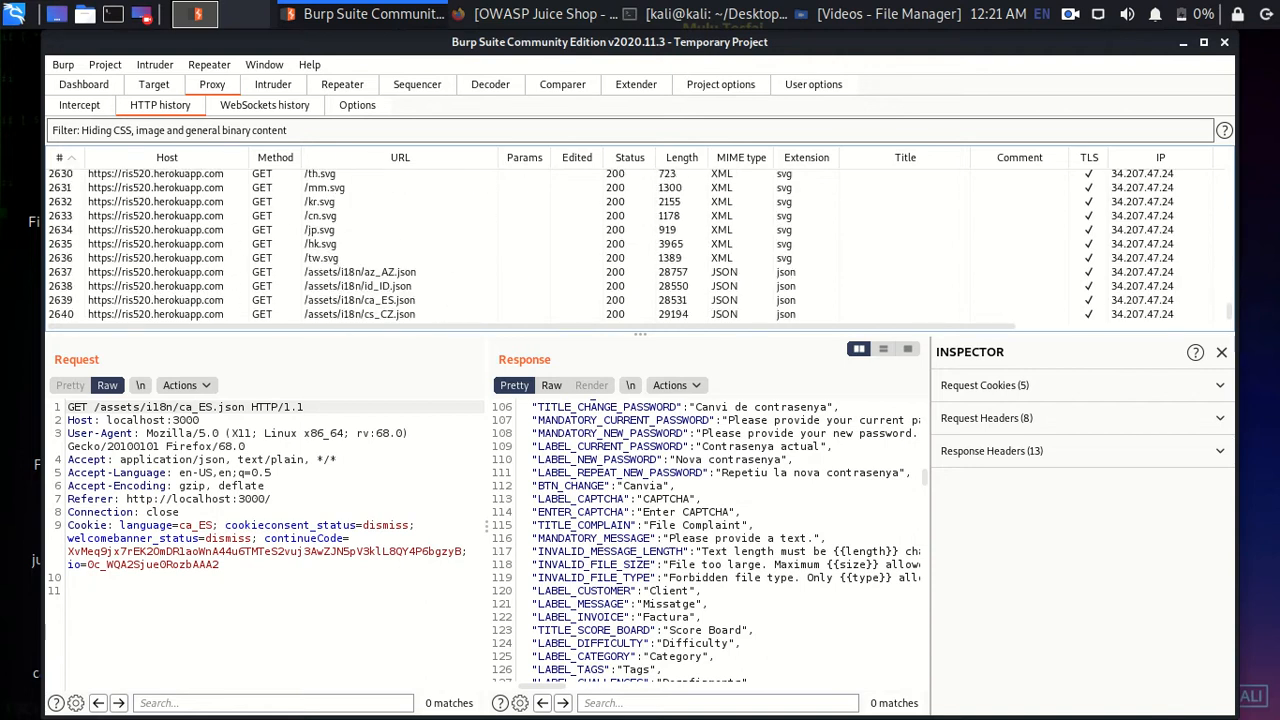
left_click(360, 271)
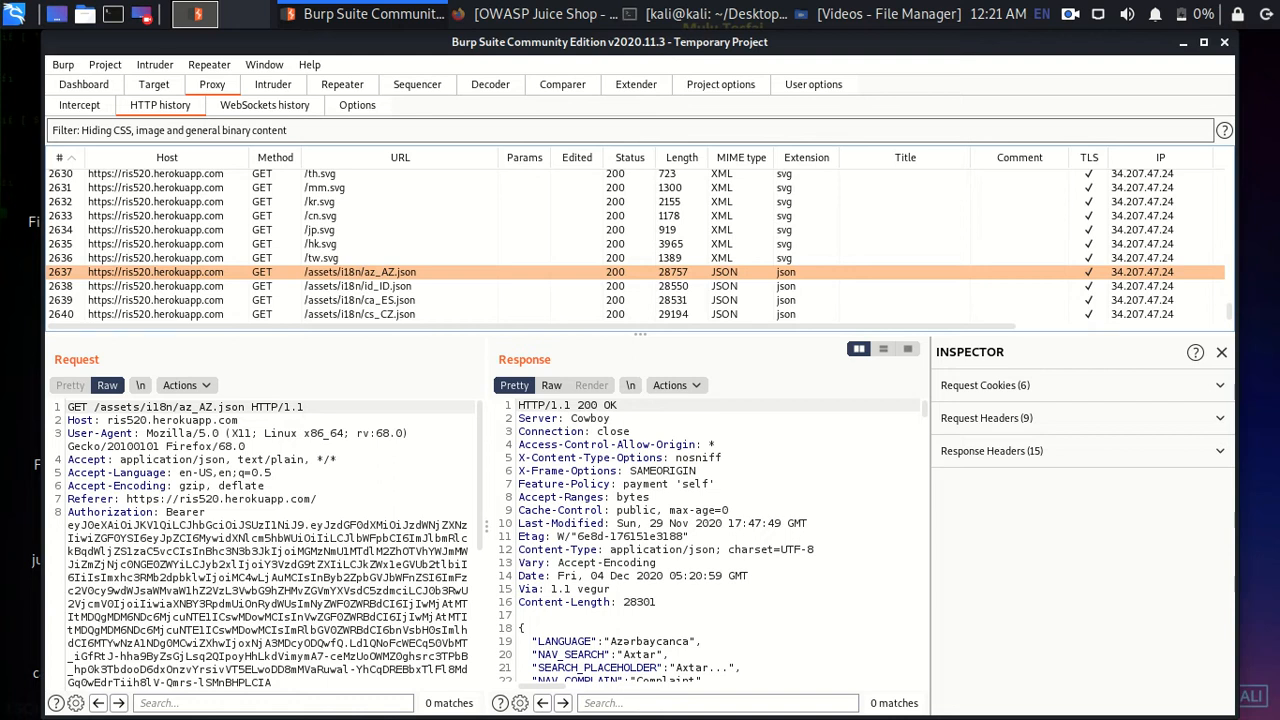
left_click(360, 285)
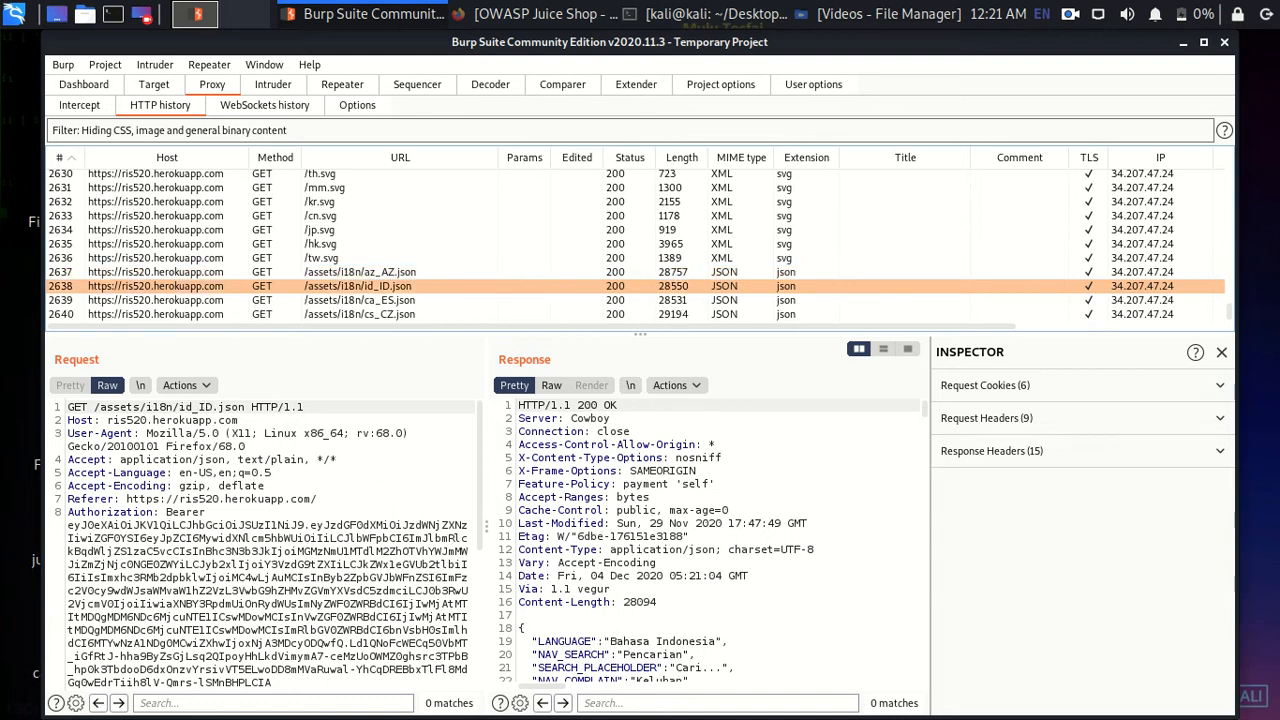
left_click(360, 299)
left_click(360, 313)
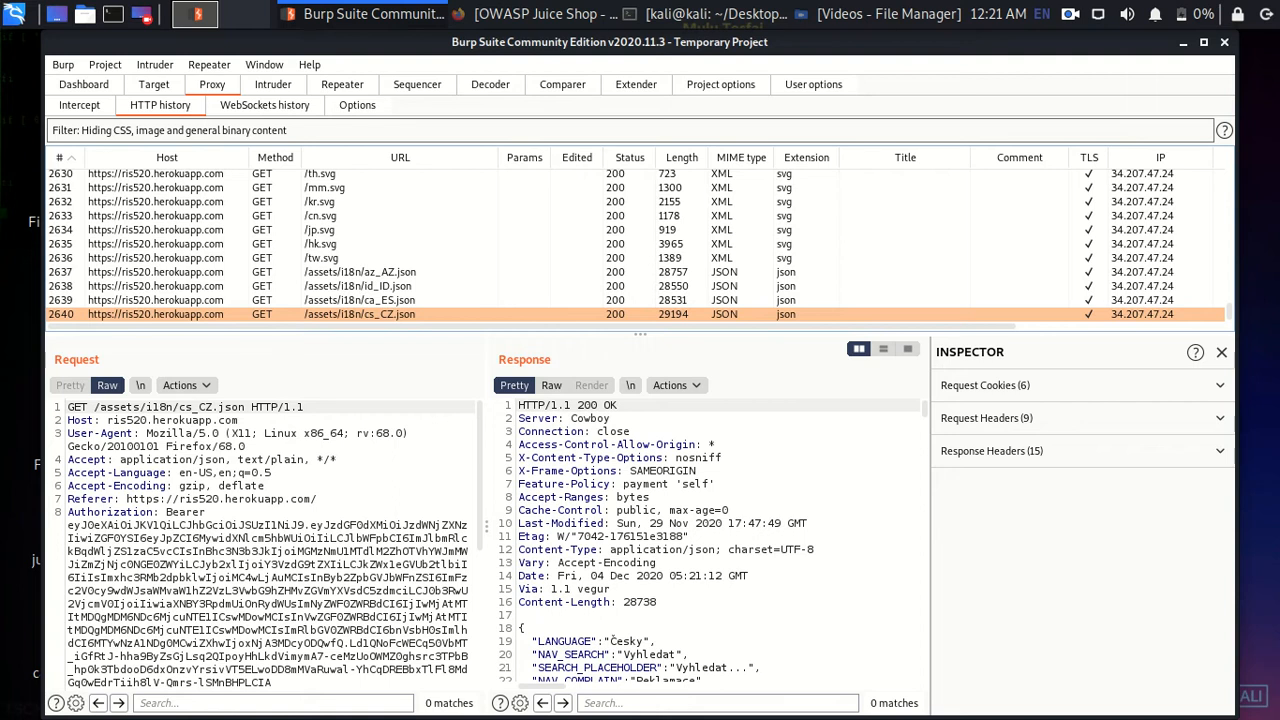
key("alt+Tab")
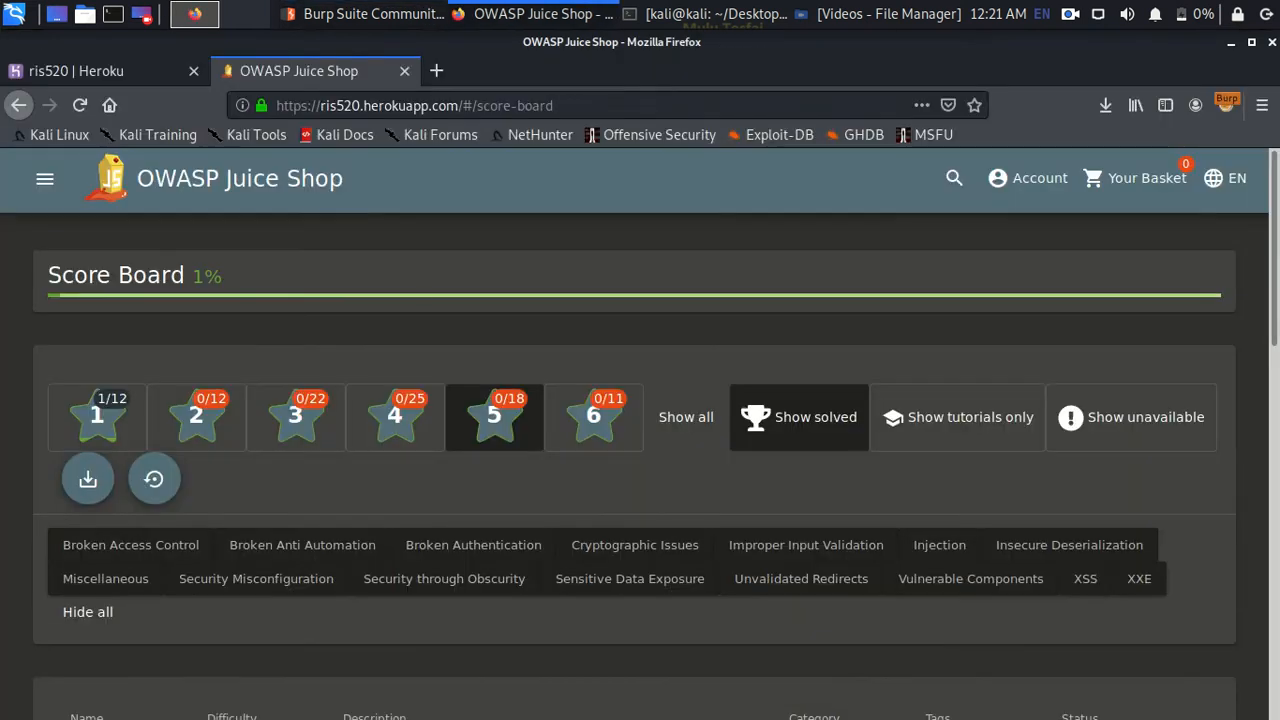
- Open the language list and scroll to its last entries, 中文, 日本の, 繁體中文 and 英文
left_click(1222, 178)
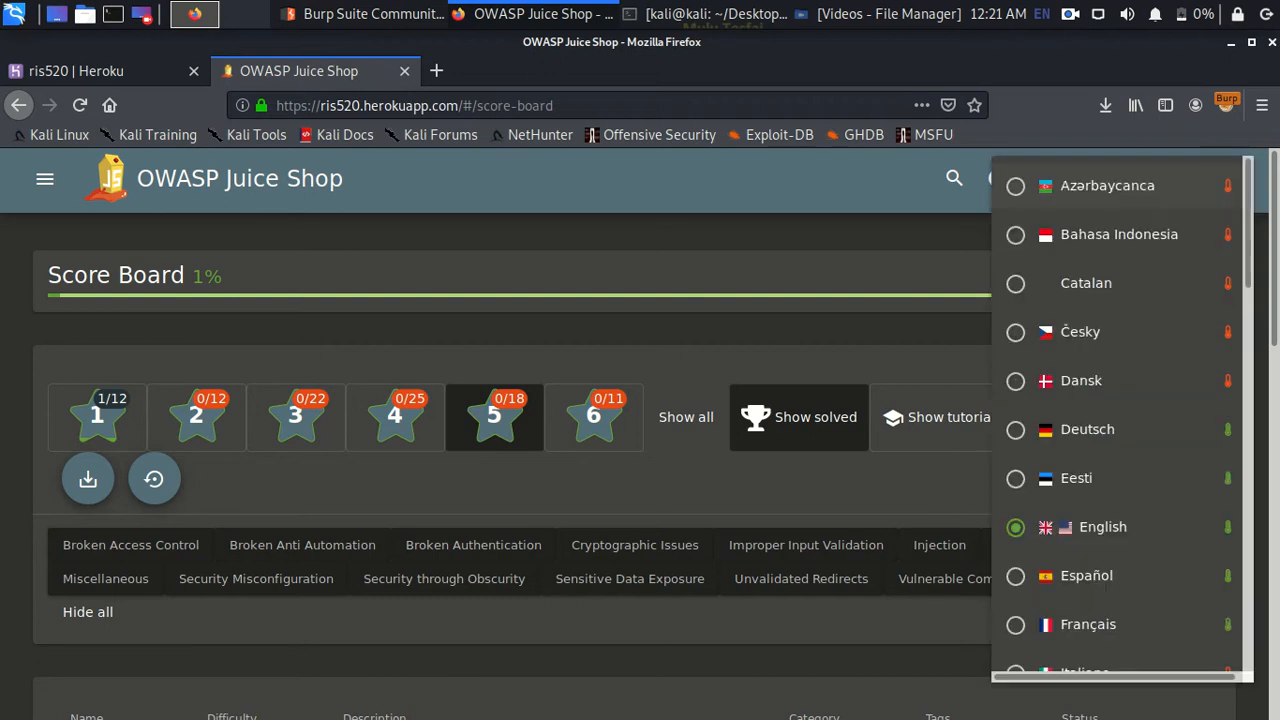
scroll(1120, 485, "down", 15)
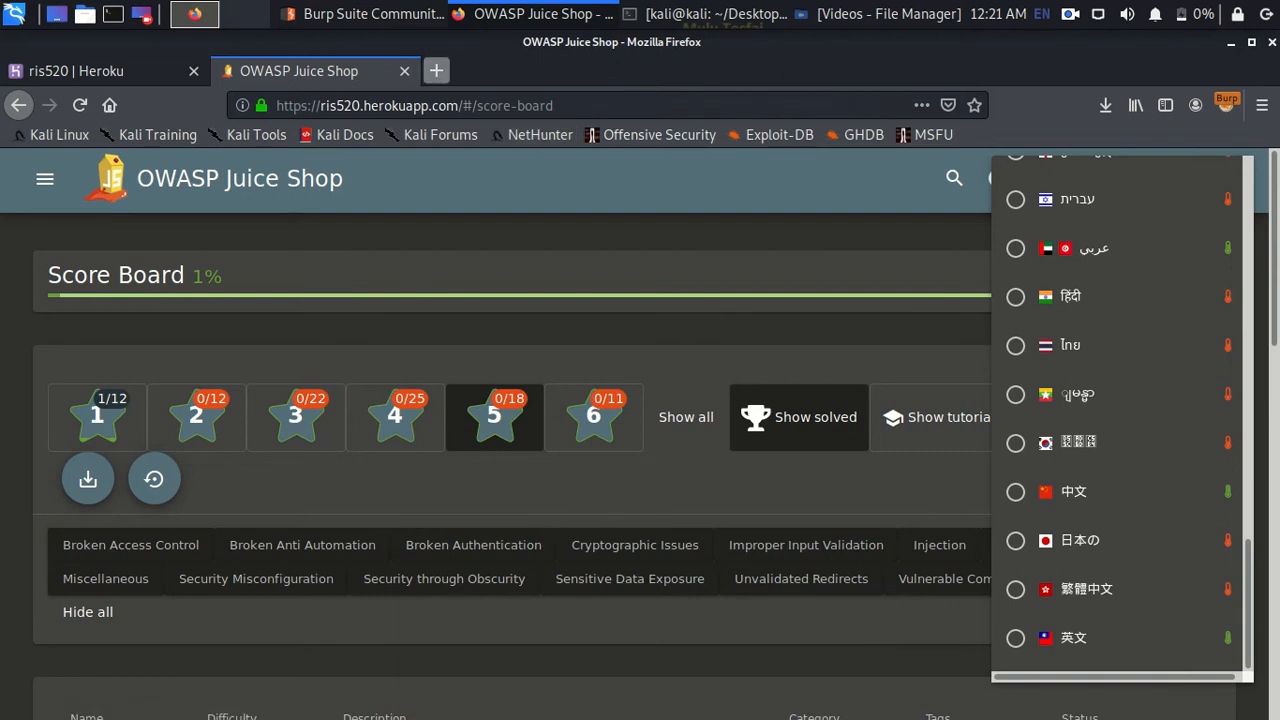
left_click(436, 70)
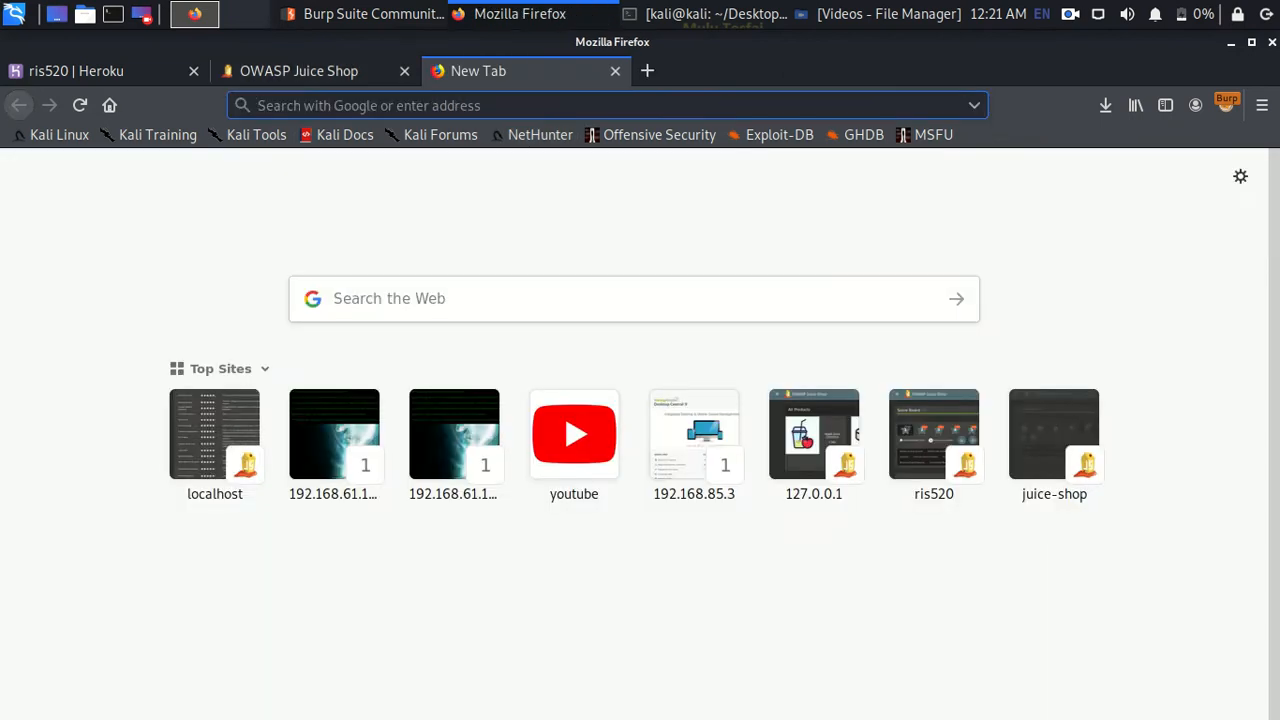
- Search Google for 'owasp juice shop languages'
type("owasp juice shop languages")
key("Return")
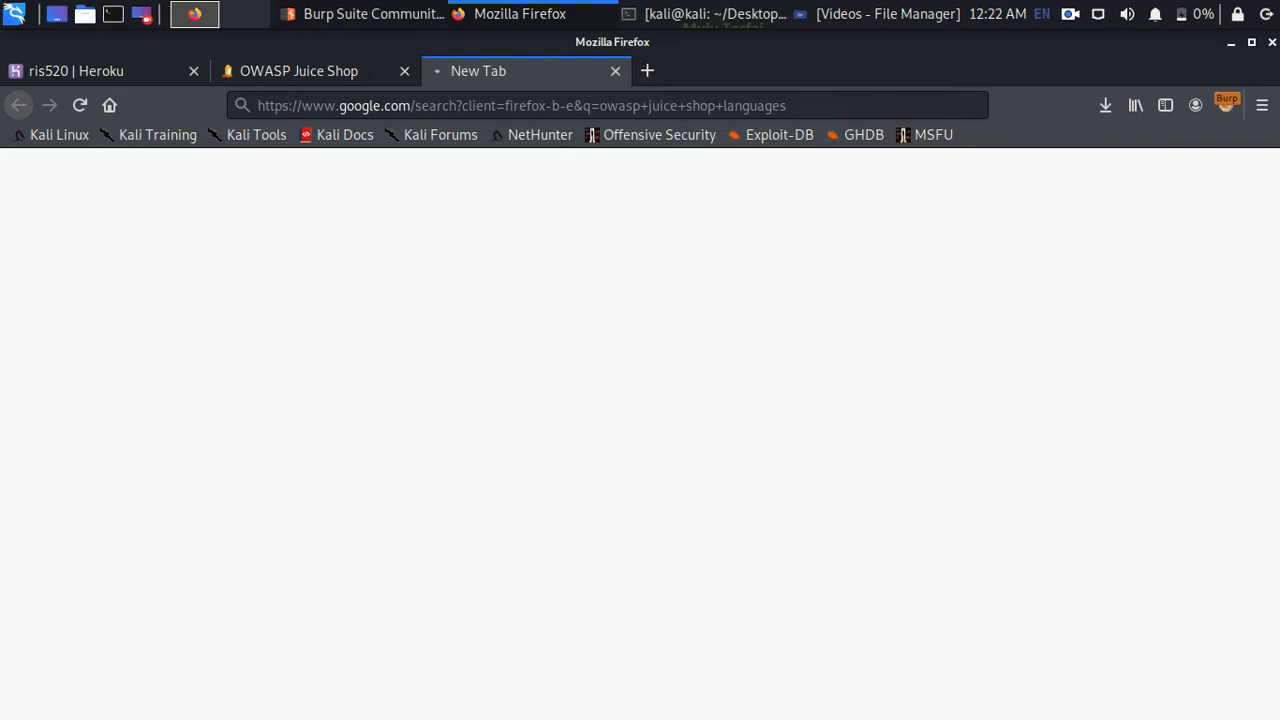
key("alt+Tab")
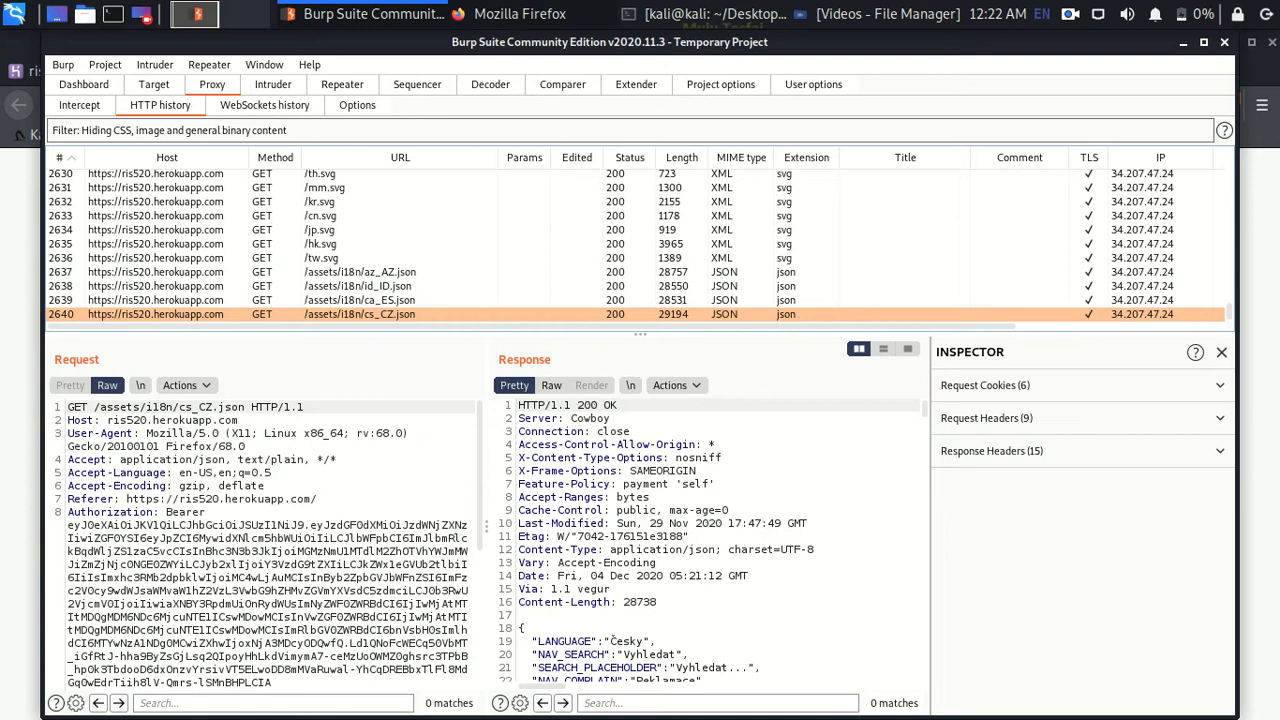
left_click(515, 14)
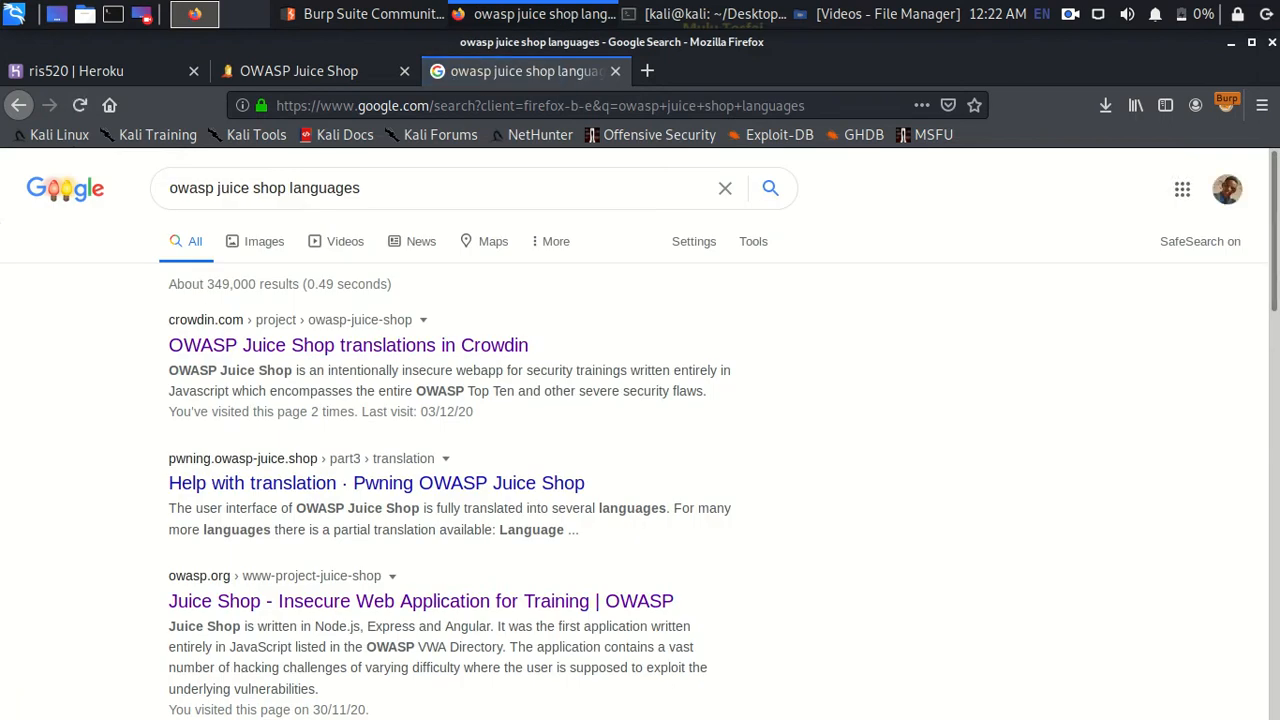
- Open the Crowdin Juice Shop translations page and scroll through its language grid, including Klingon
left_click(348, 345)
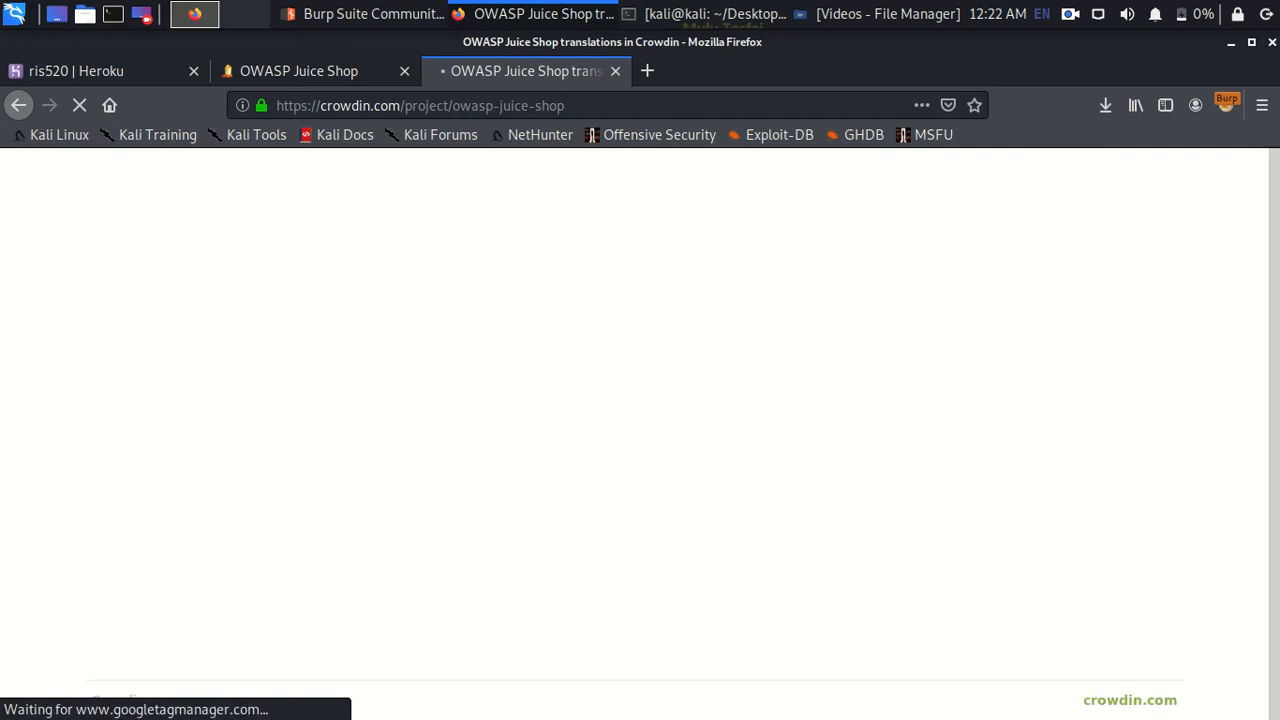
scroll(640, 430, "down", 3)
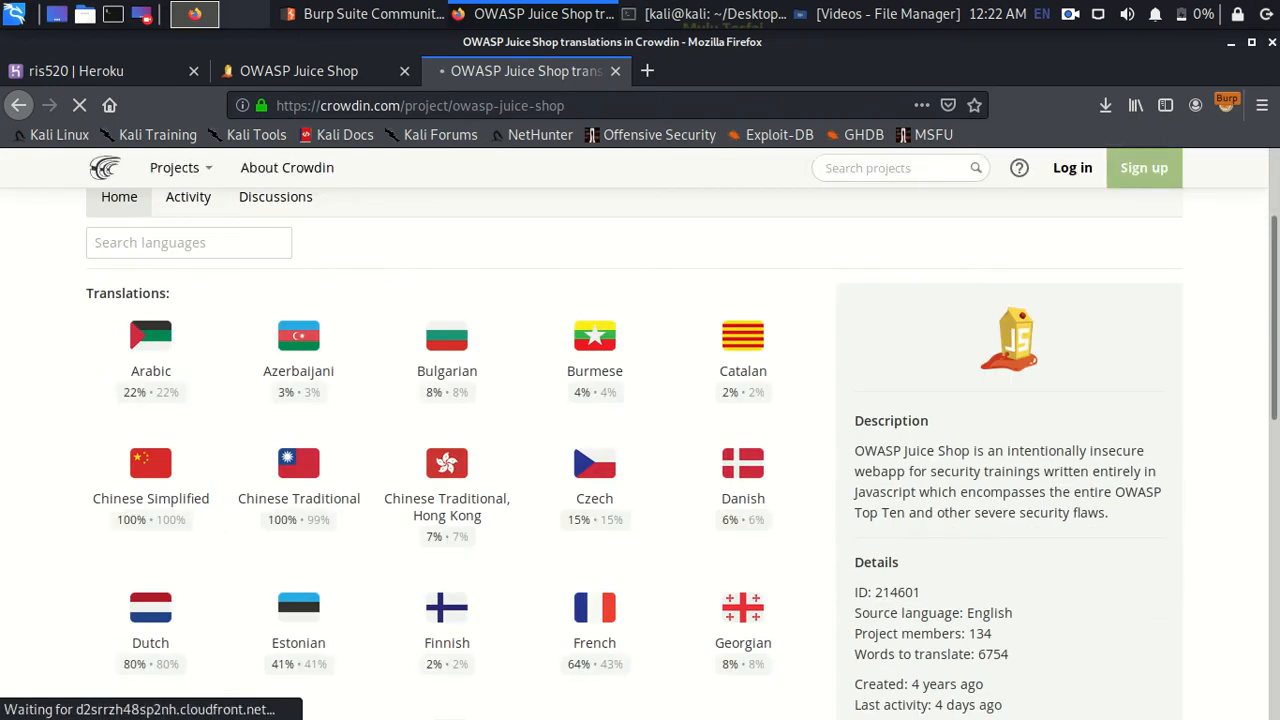
scroll(447, 580, "down", 3)
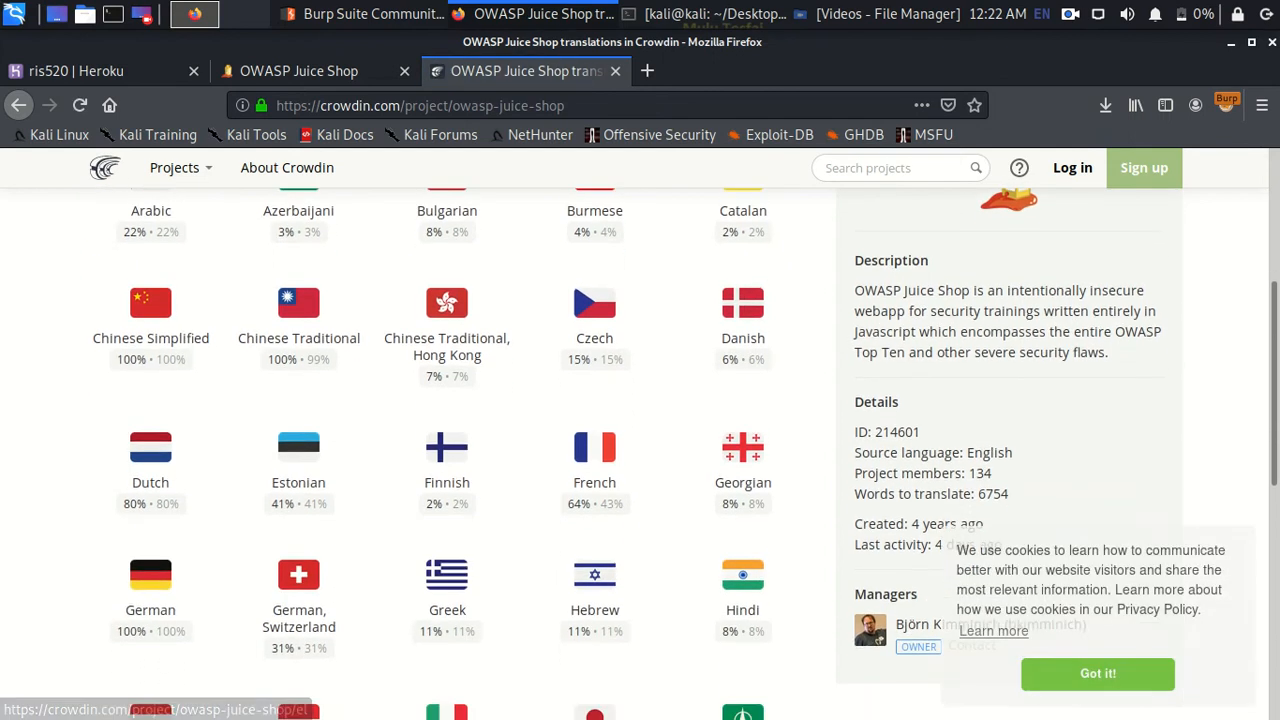
scroll(298, 460, "down", 3)
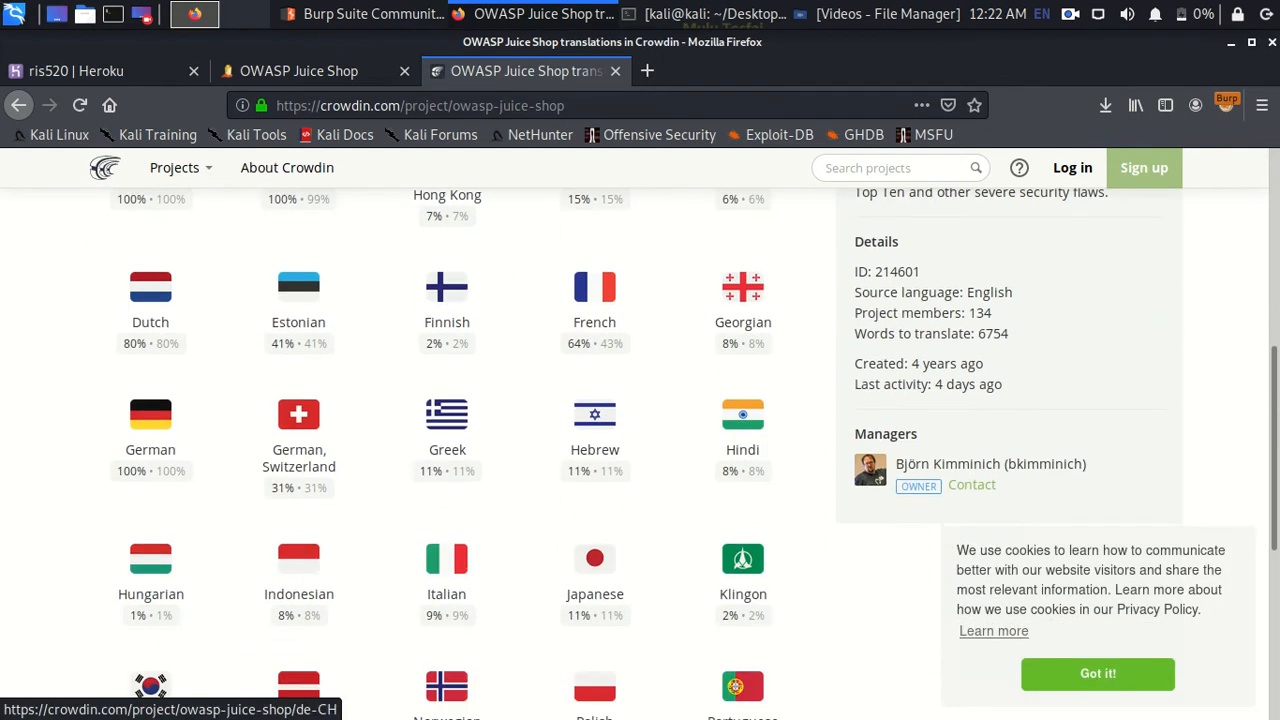
key("ctrl+Page_Up")
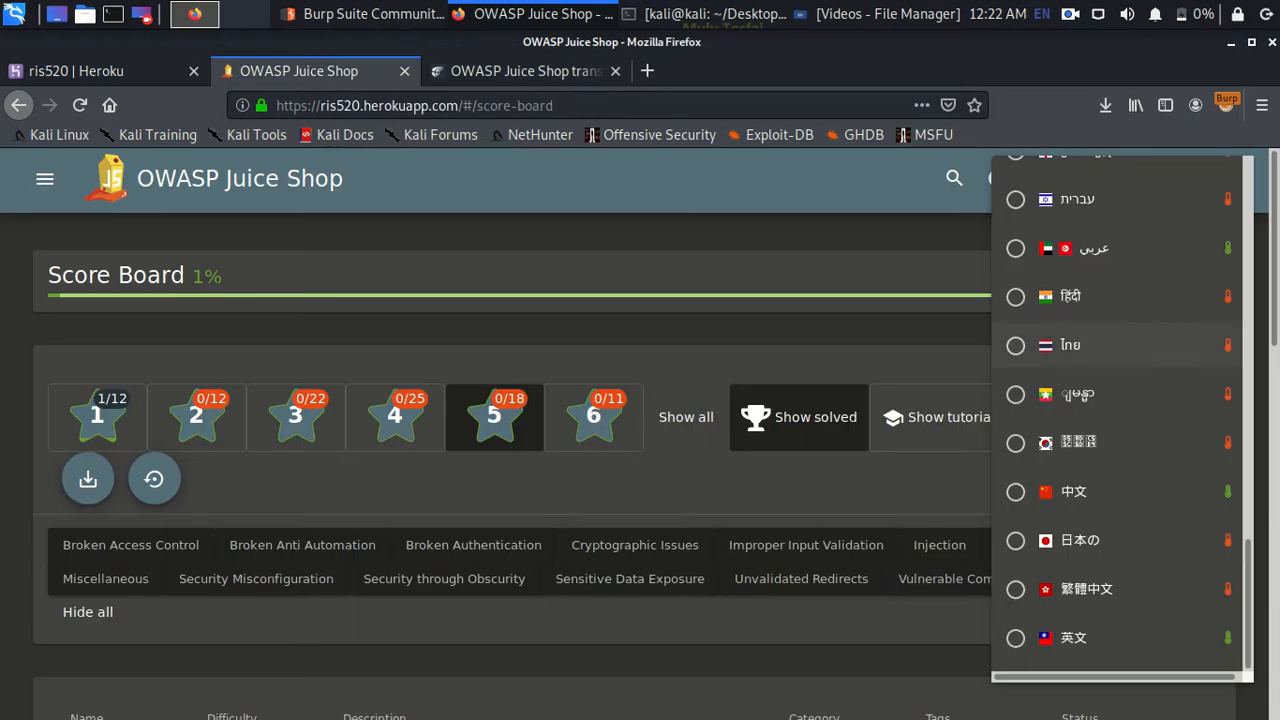
- Scroll the Juice Shop language list from its top to compare it with Crowdin's languages
scroll(1120, 345, "up", 10)
scroll(1120, 340, "up", 5)
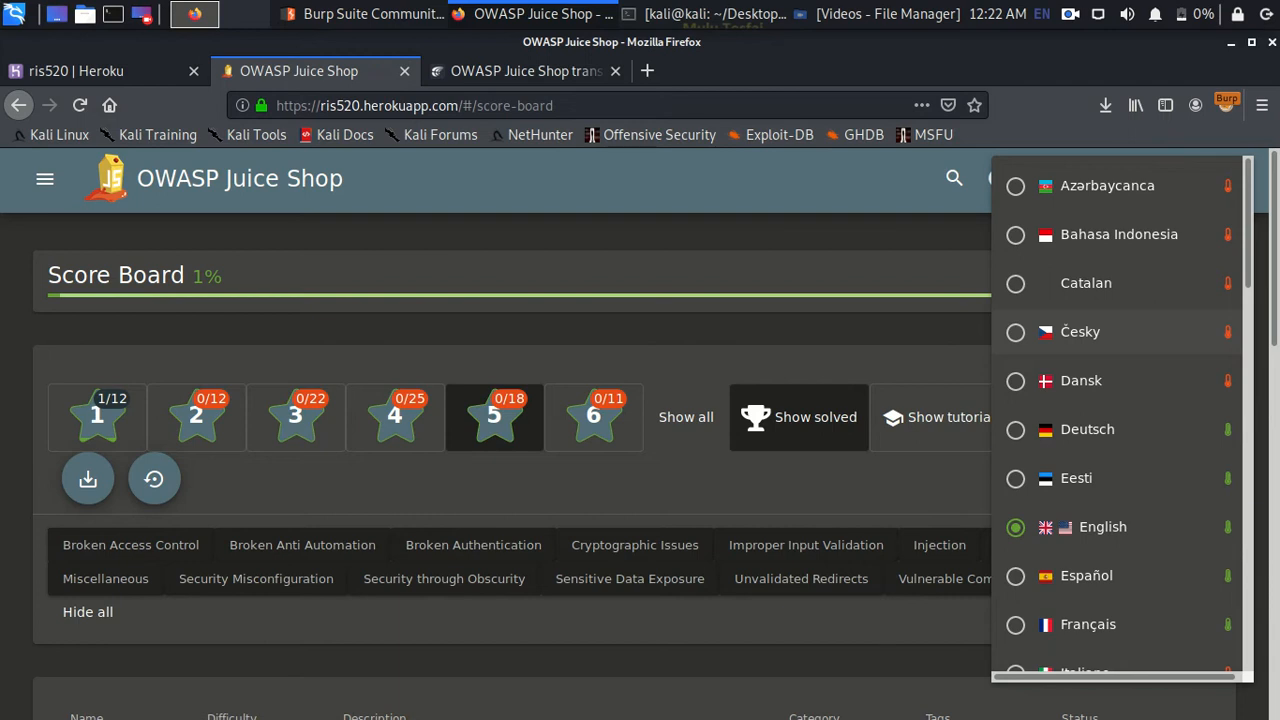
scroll(1100, 545, "down", 5)
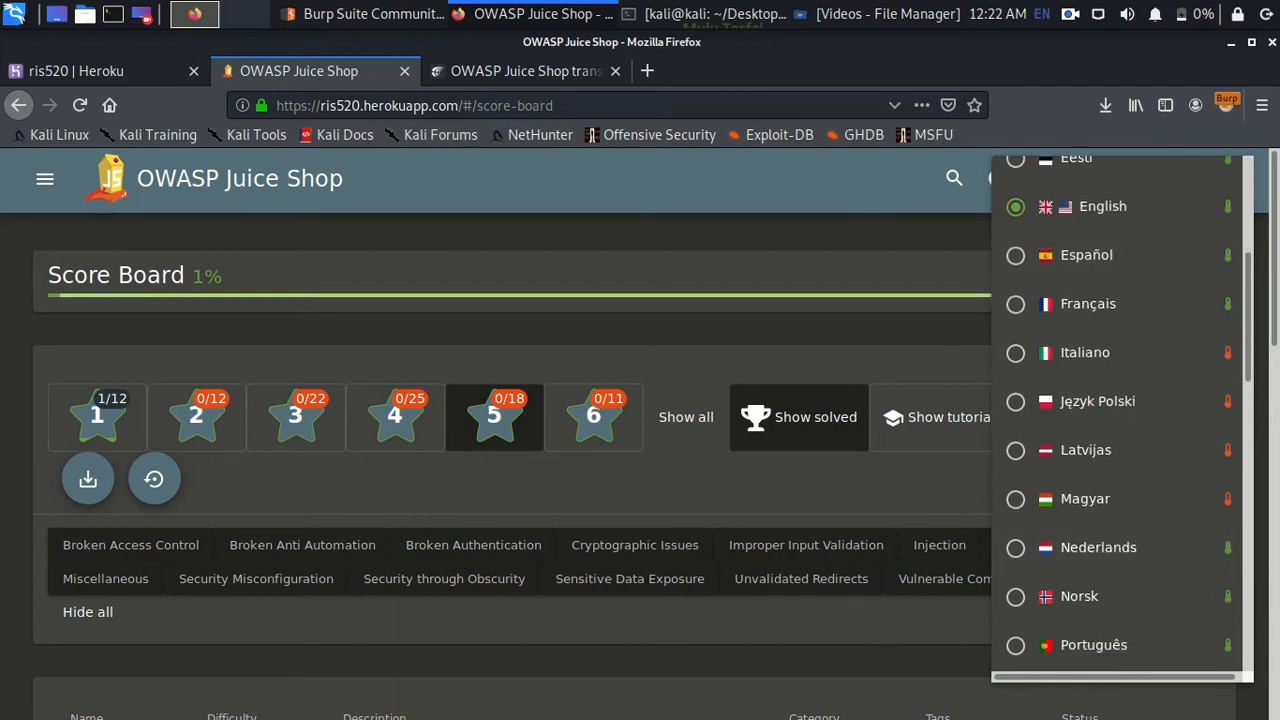
left_click(525, 71)
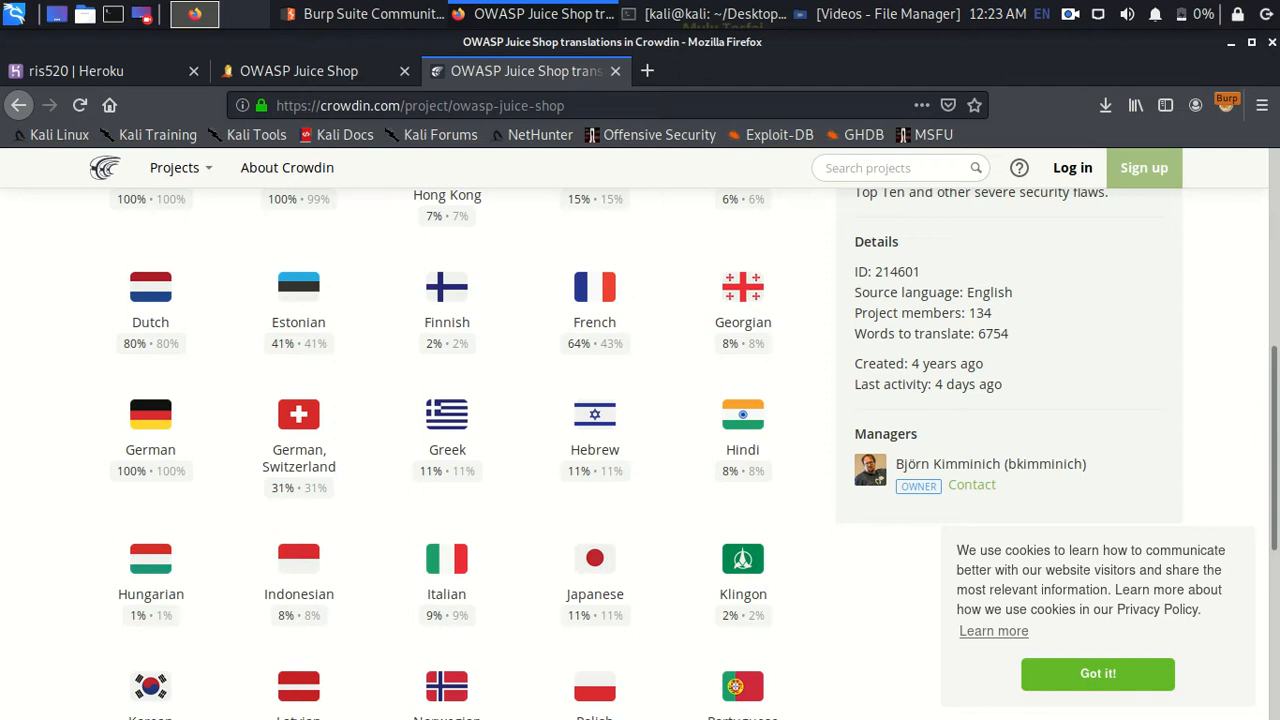
- Open Crowdin's Italian translation page and check the captured requests in Burp Suite
left_click(447, 575)
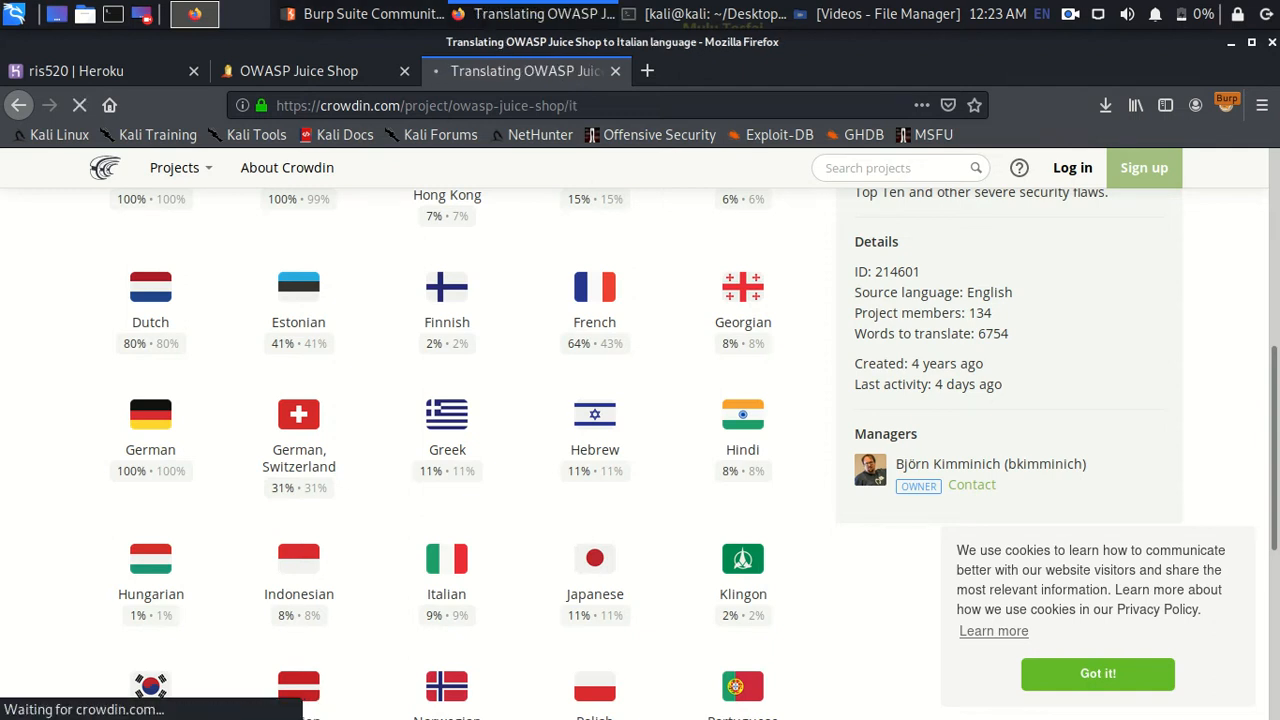
key("alt+Tab")
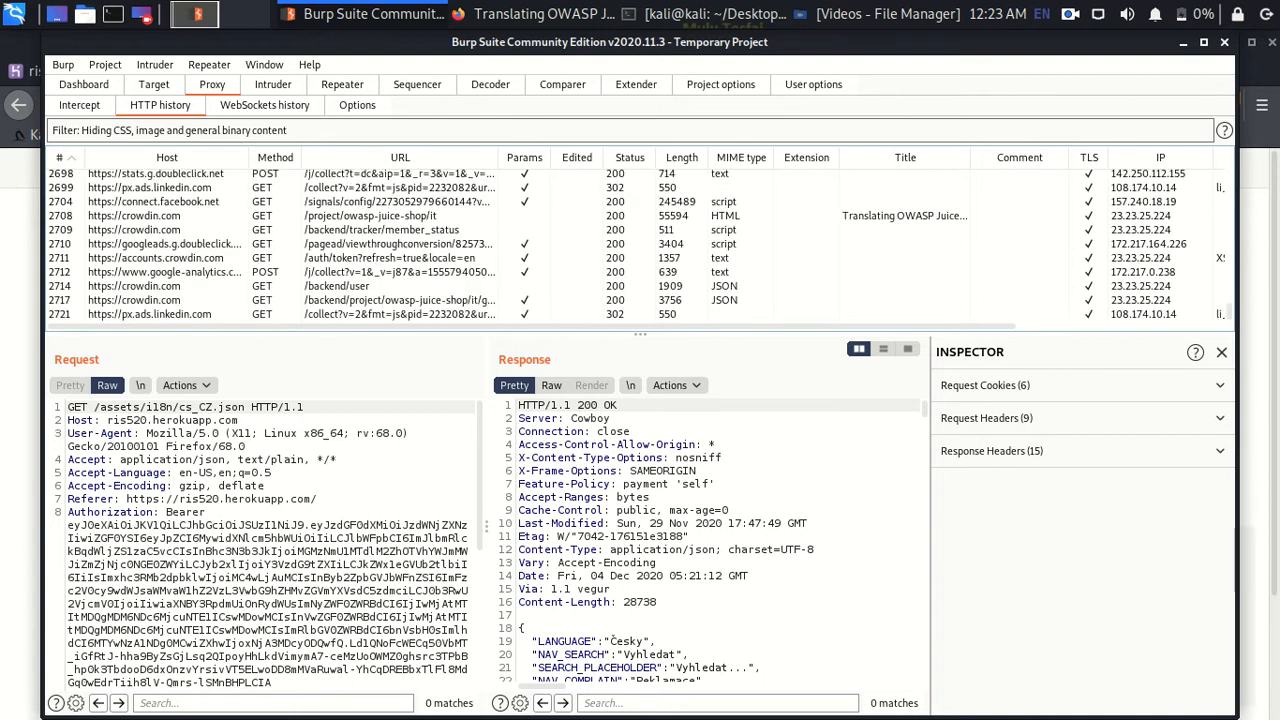
- Check the 'it' code in Crowdin's get_files_tree request, then set Juice Shop's language to Italiano
left_click(400, 299)
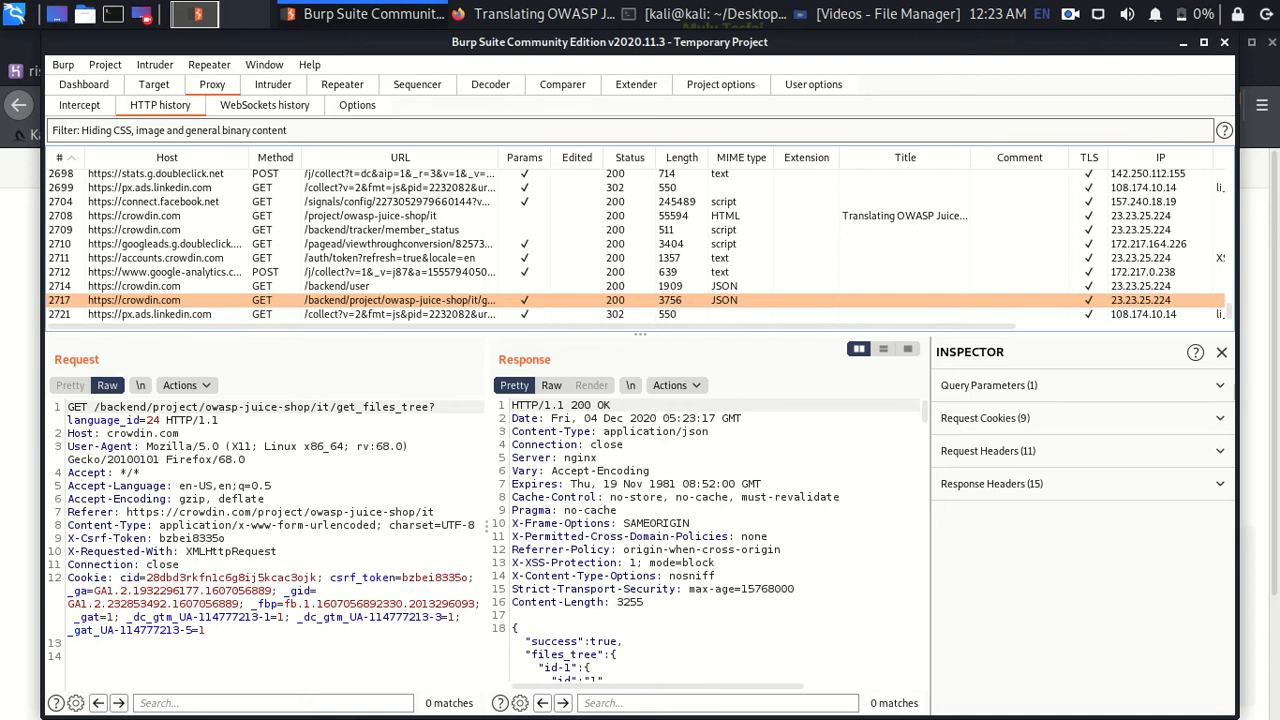
double_click(325, 407)
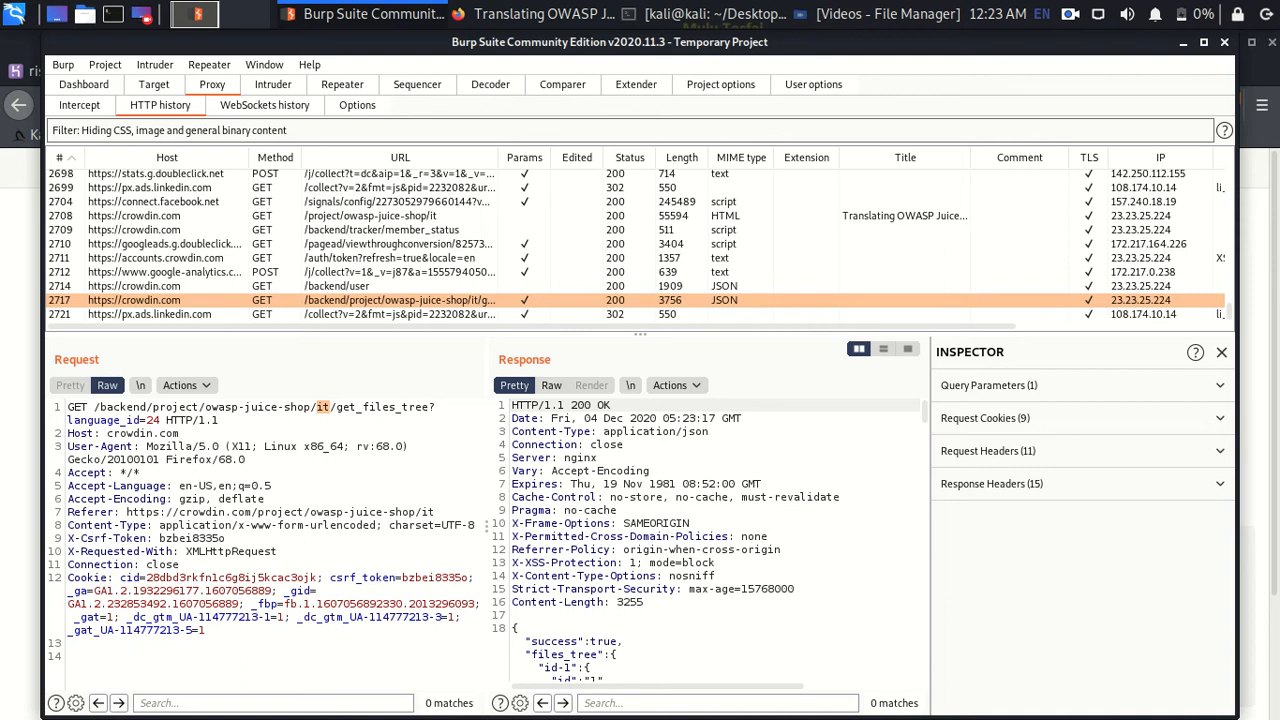
left_click(533, 14)
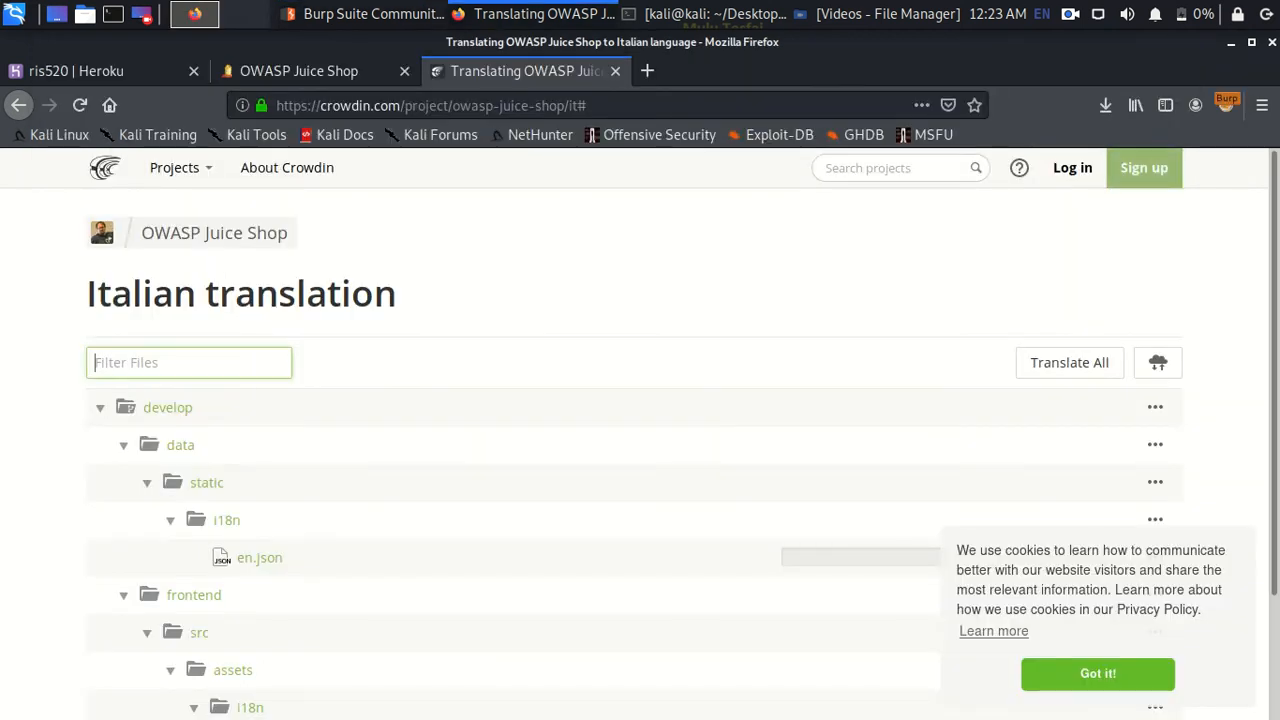
left_click(298, 70)
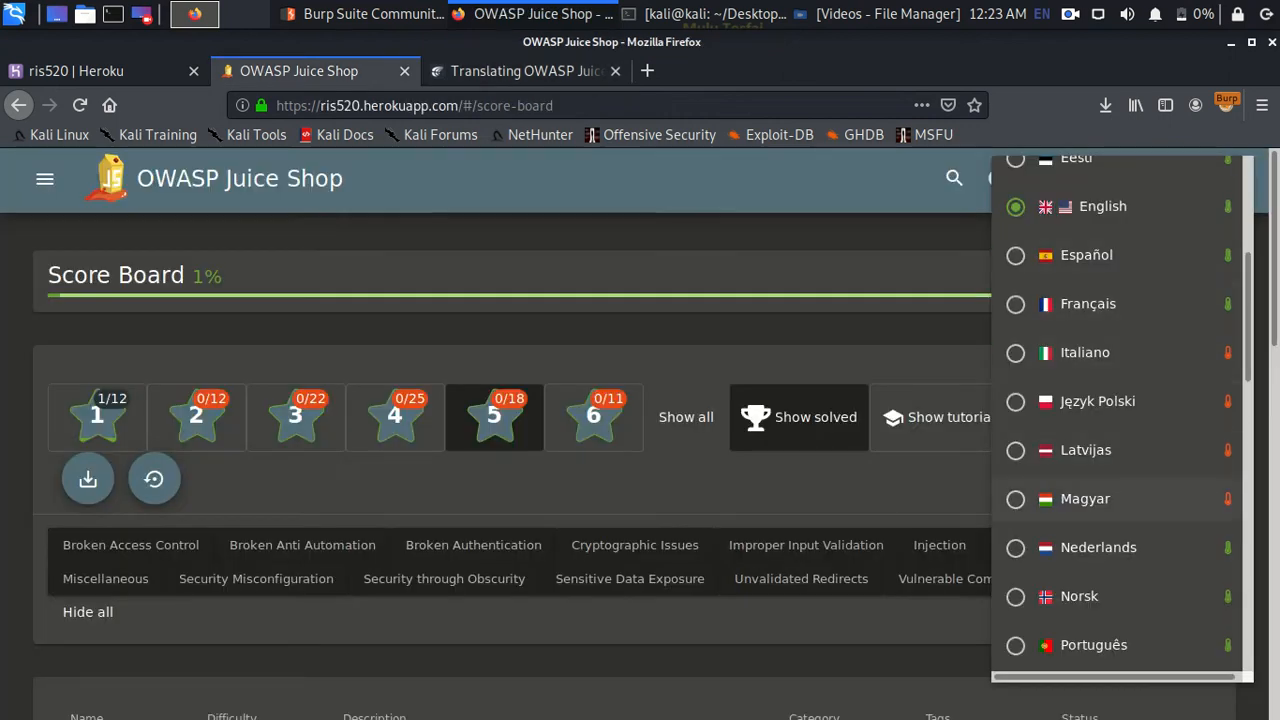
left_click(1016, 352)
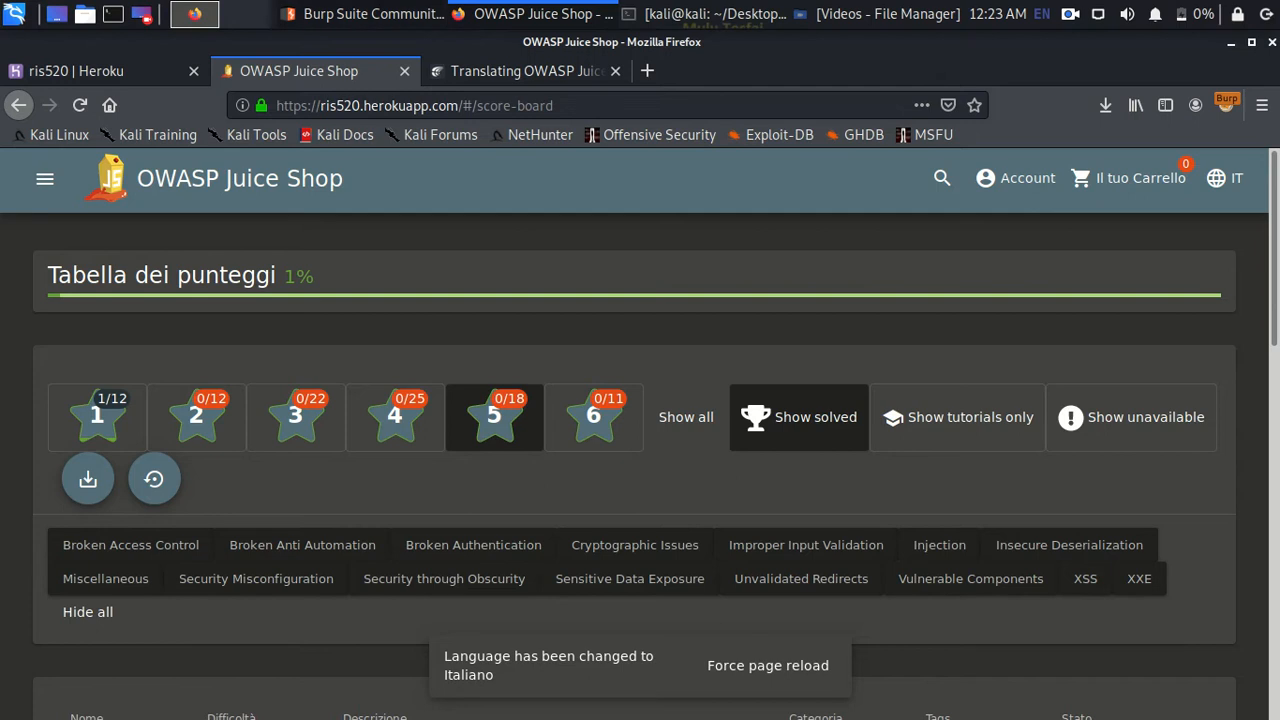
left_click(362, 14)
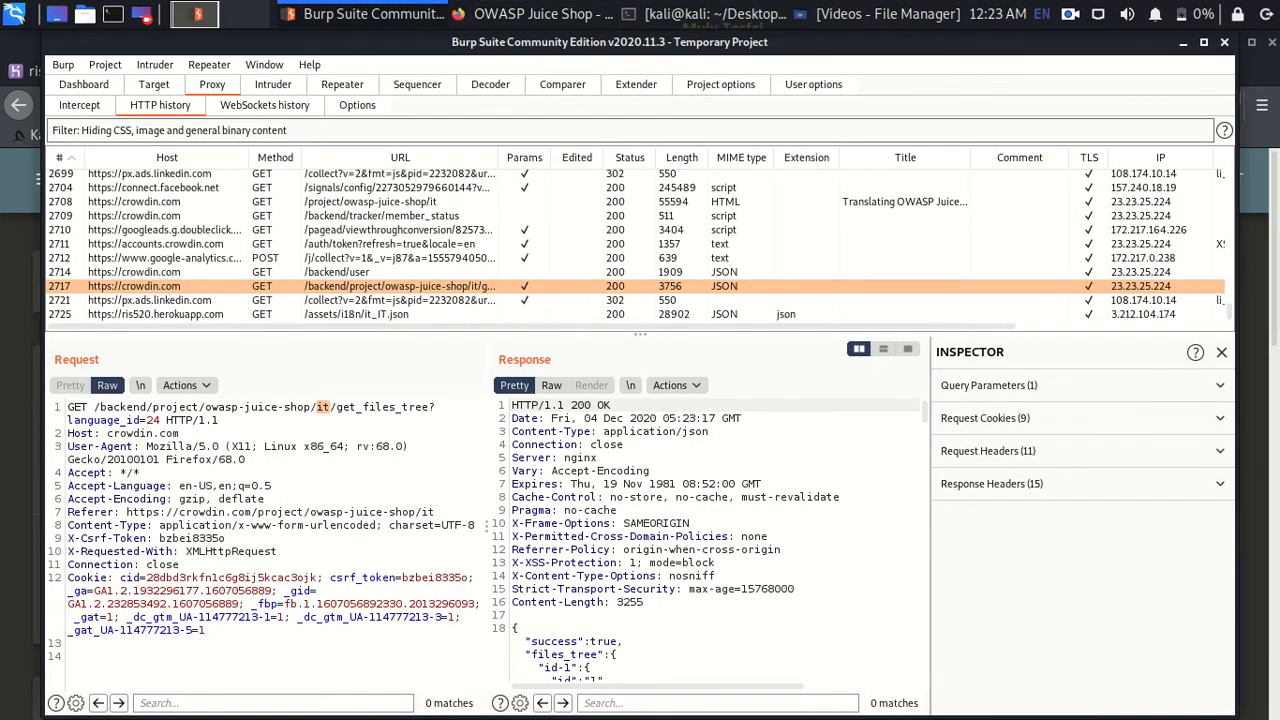
- Compare Juice Shop's it_IT.json request with Crowdin's /it project request, marking the 'it' code
left_click(356, 314)
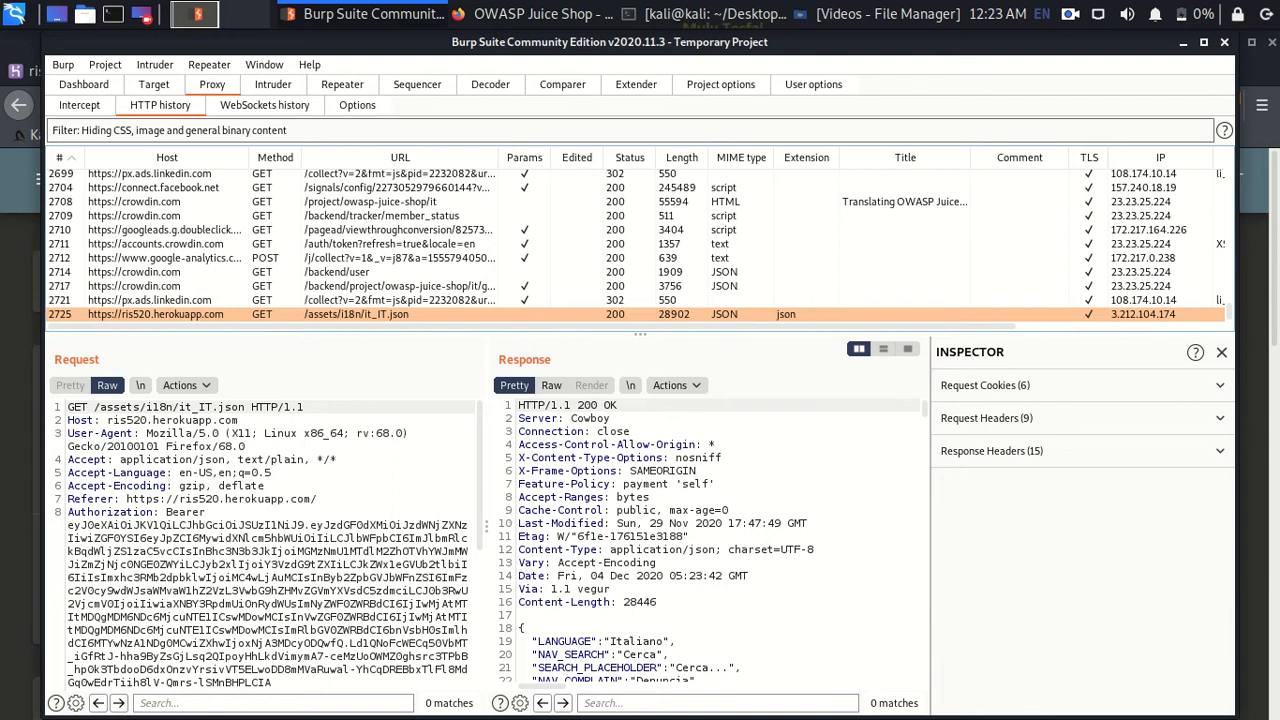
left_click(356, 201)
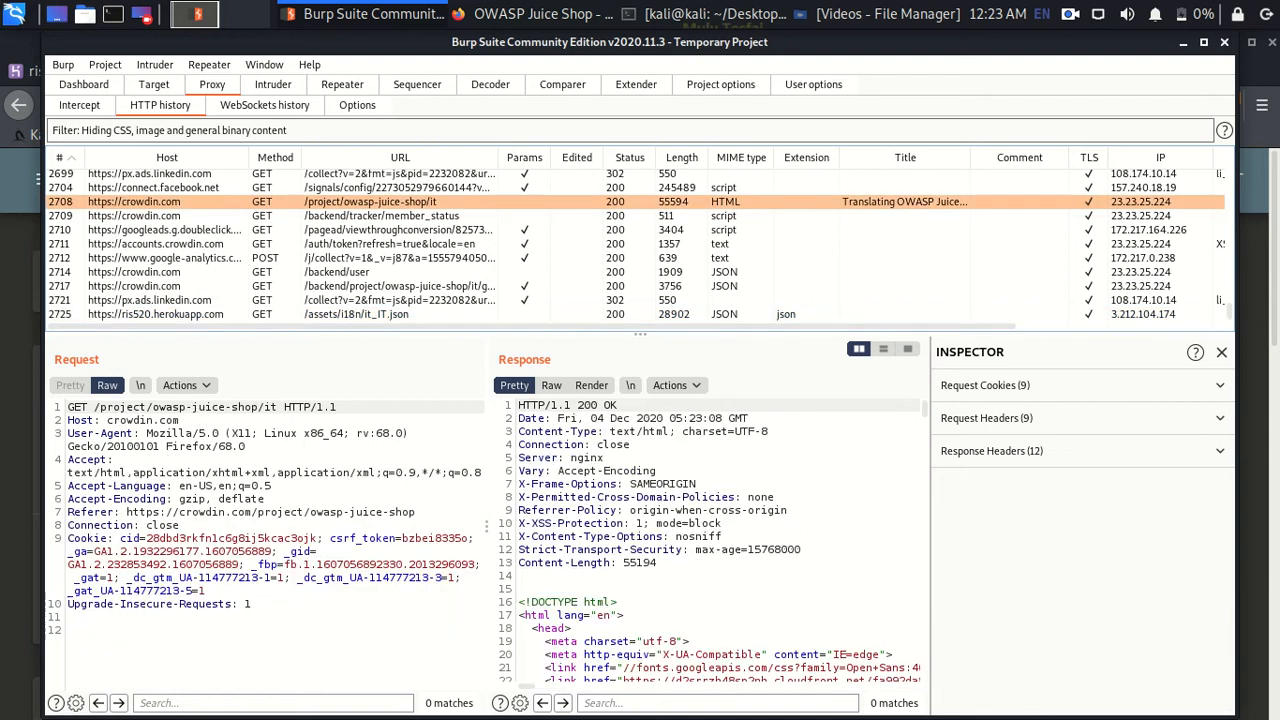
double_click(270, 407)
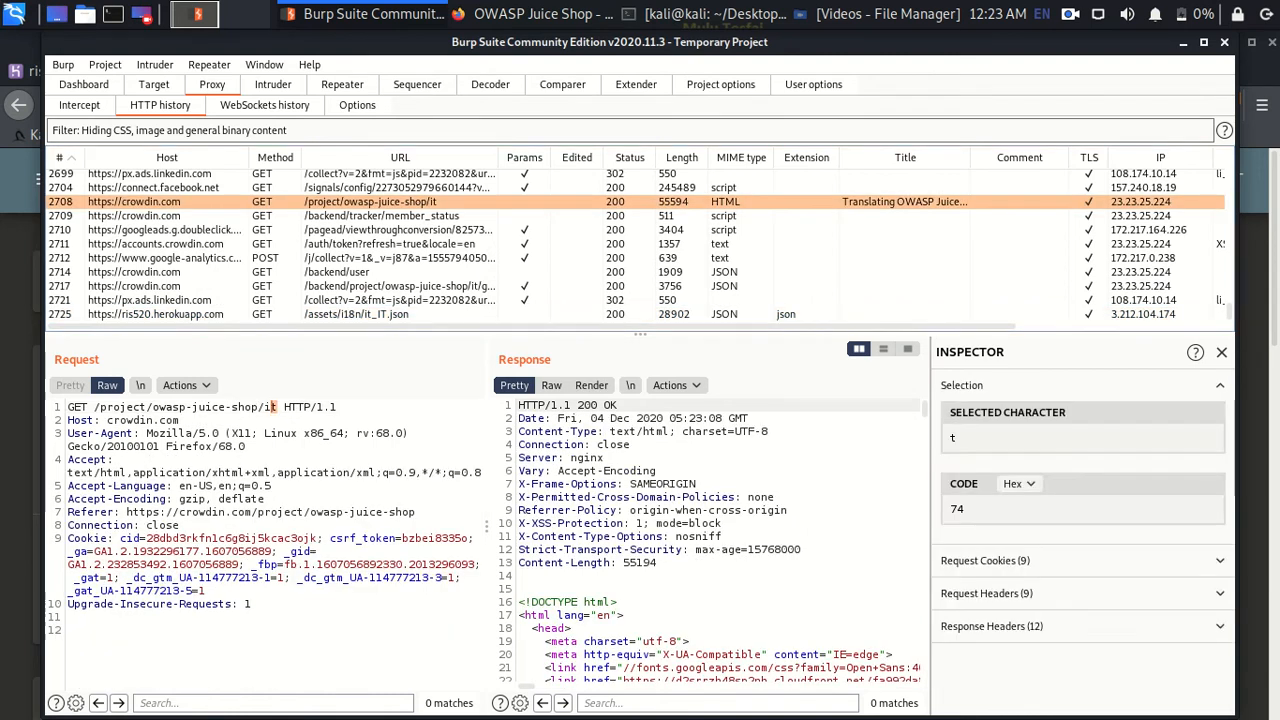
left_click(356, 314)
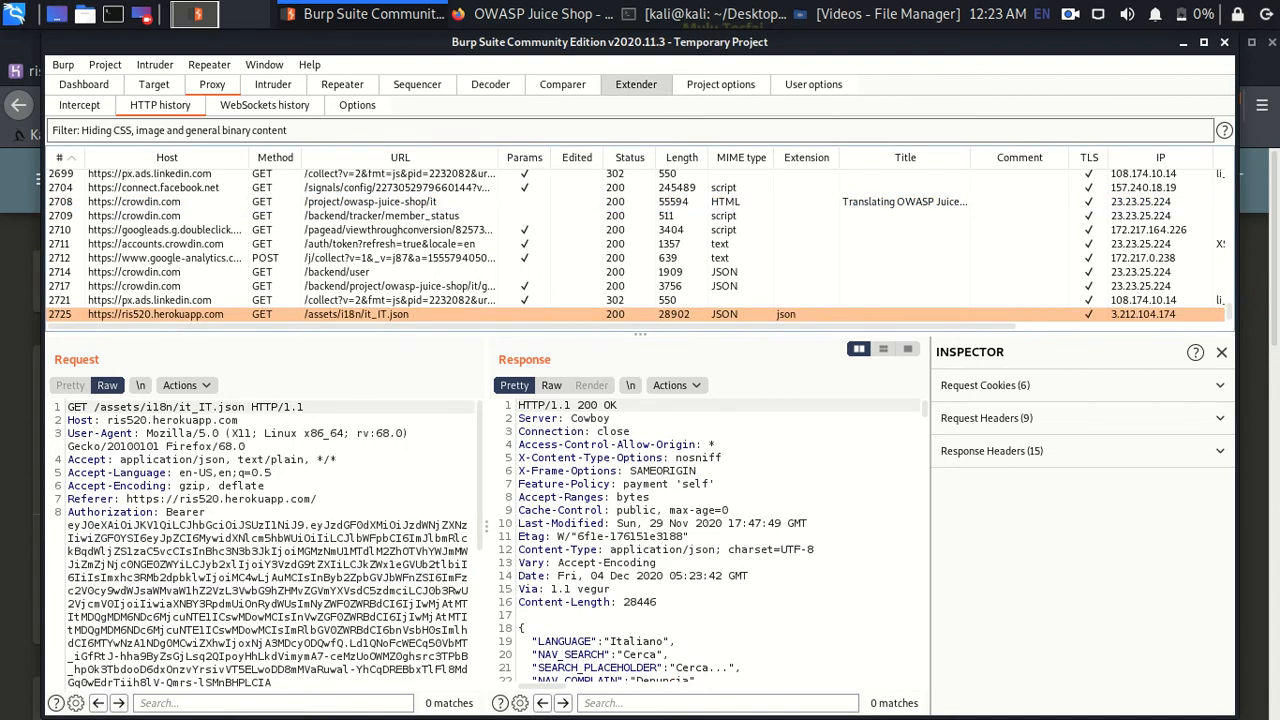
key("alt+Tab")
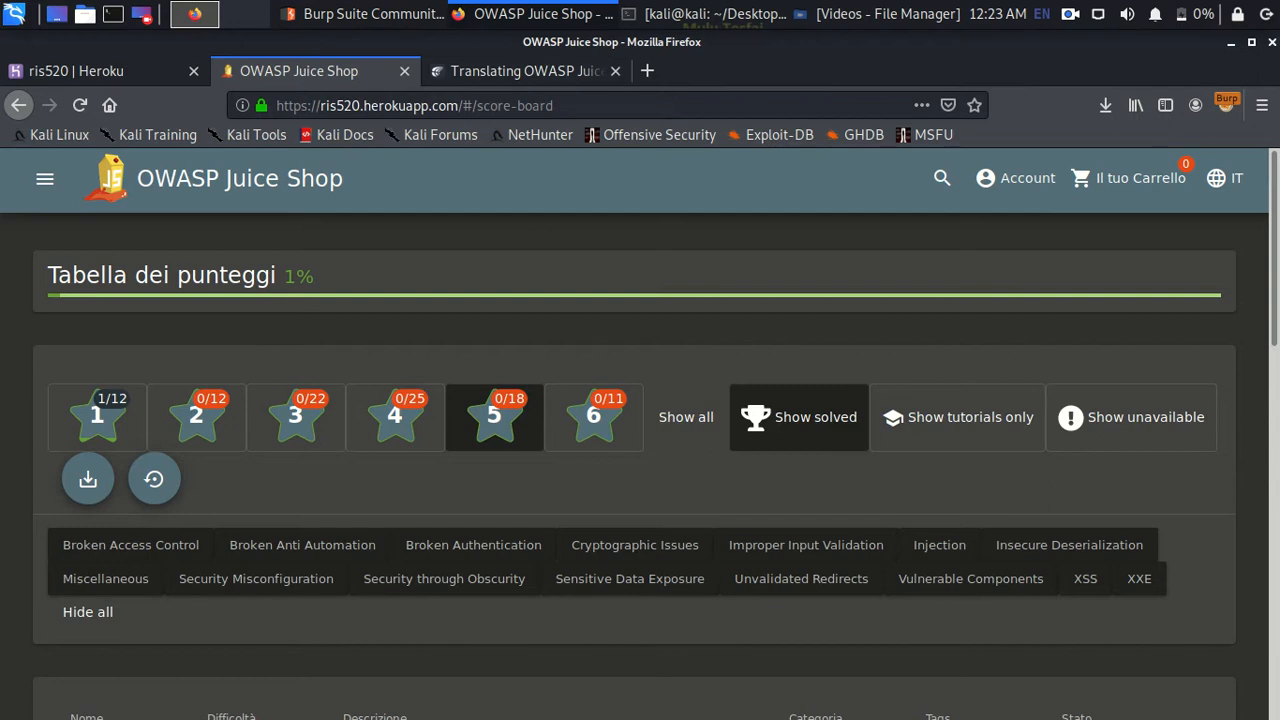
- Go back to Crowdin's language list and open the Klingon (tlh-AA) translation page
key("ctrl+Tab")
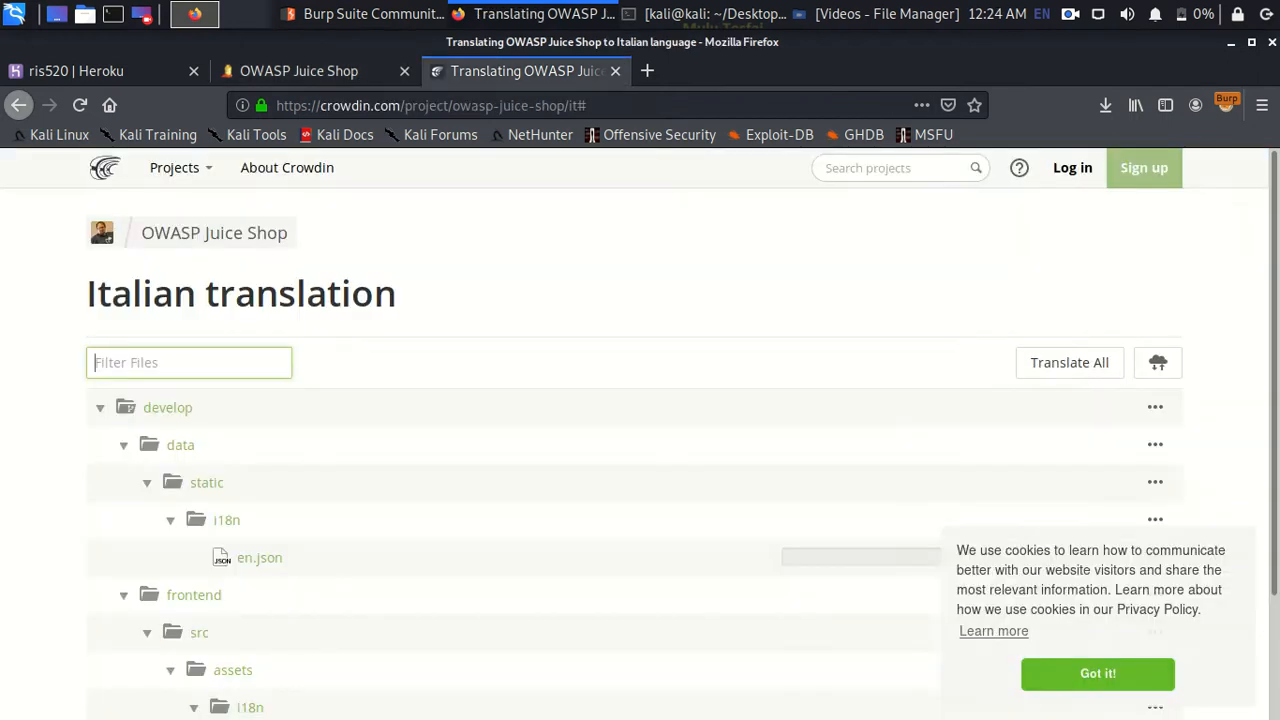
key("alt+Left")
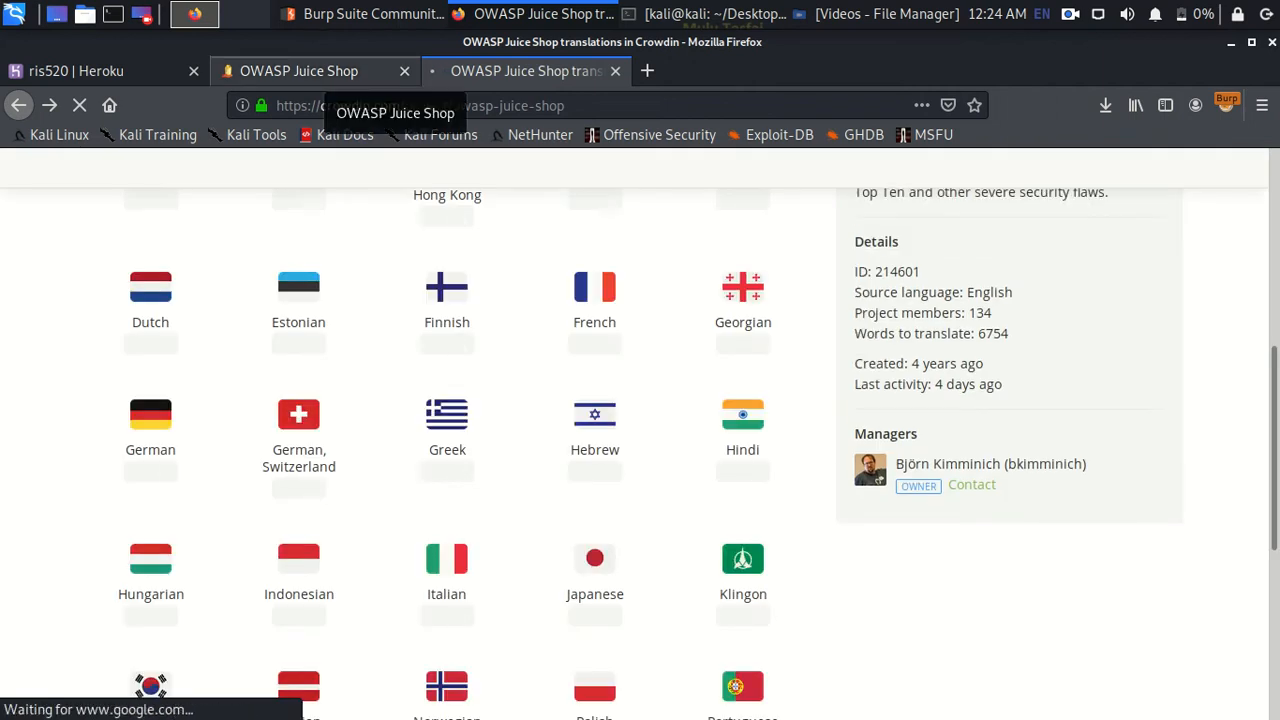
left_click(330, 76)
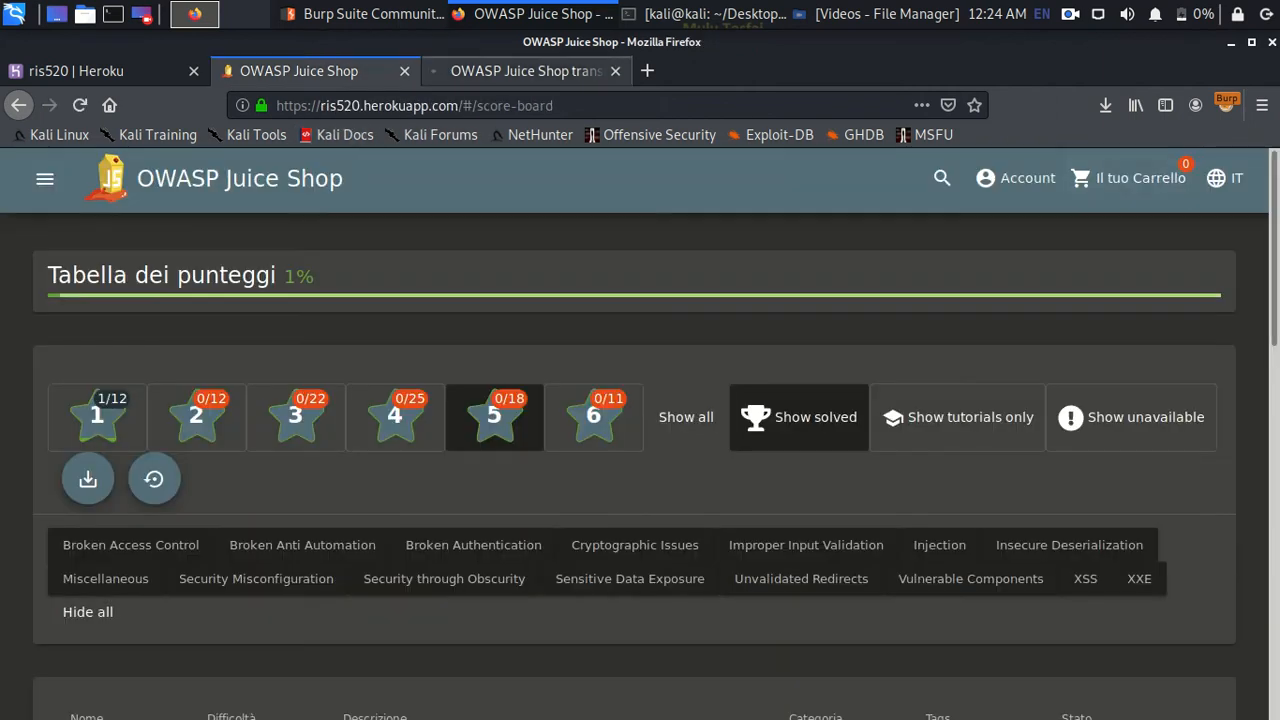
left_click(520, 71)
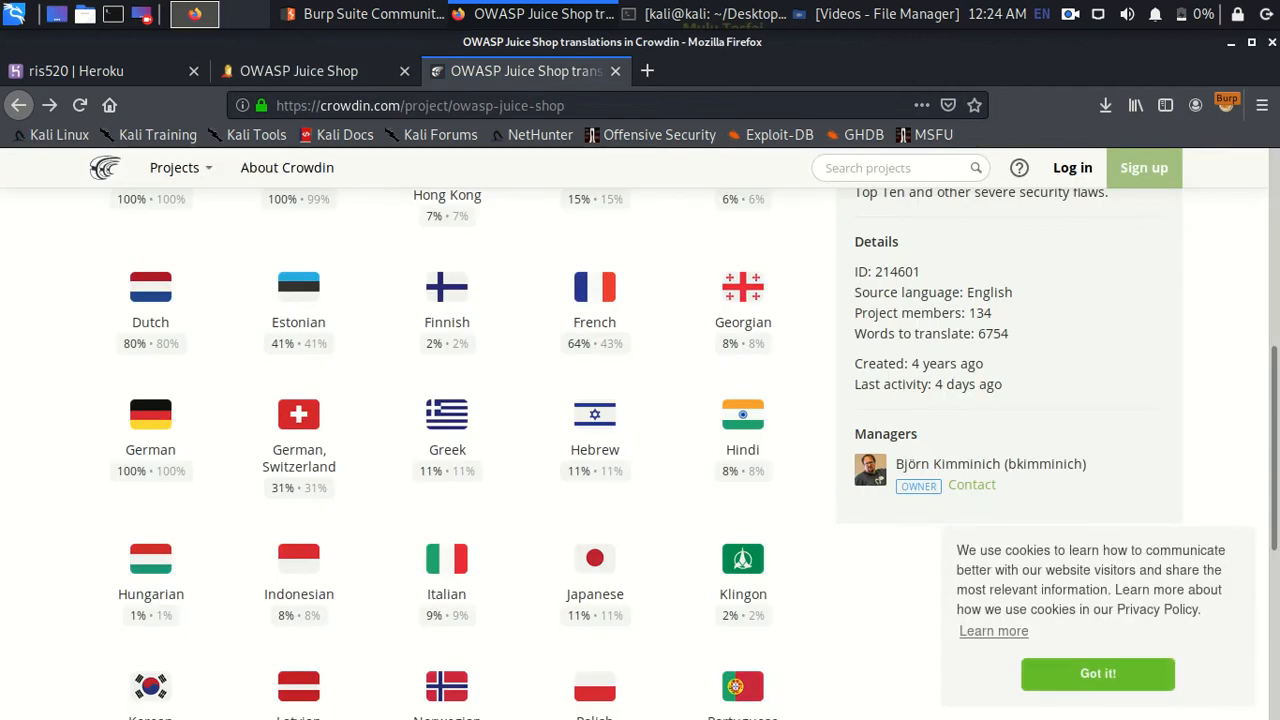
left_click(743, 575)
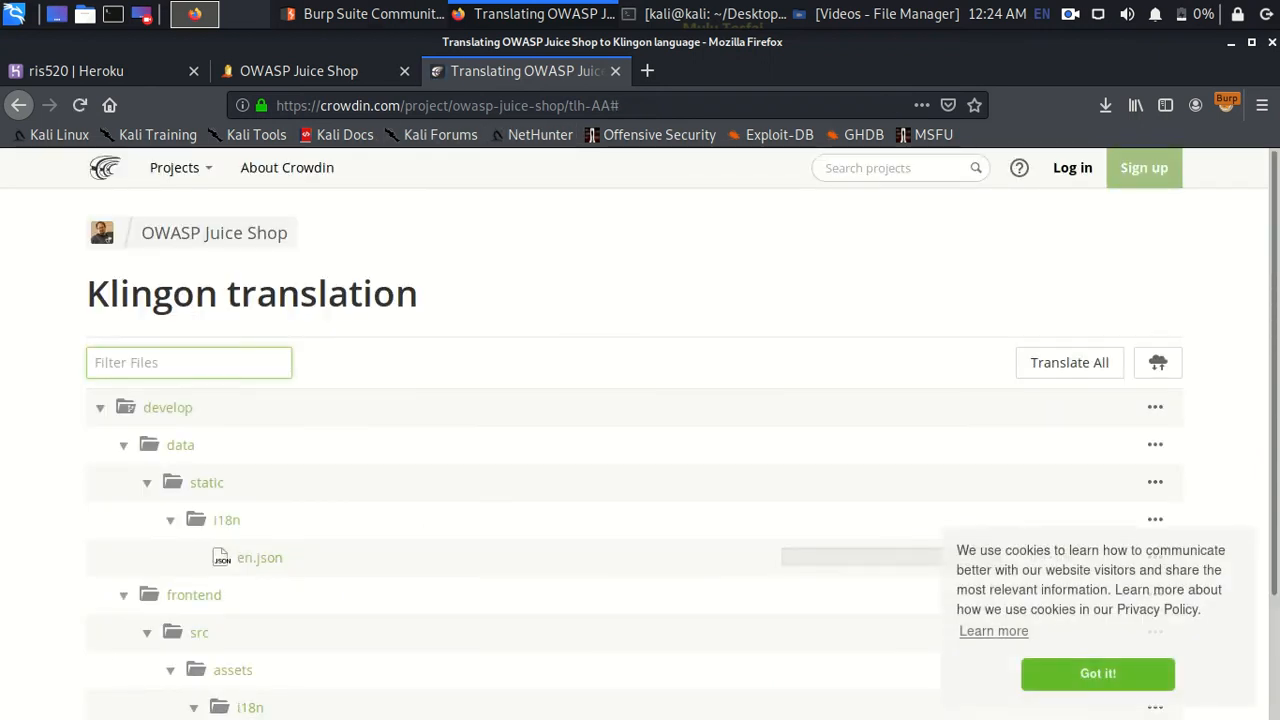
key("alt+Tab")
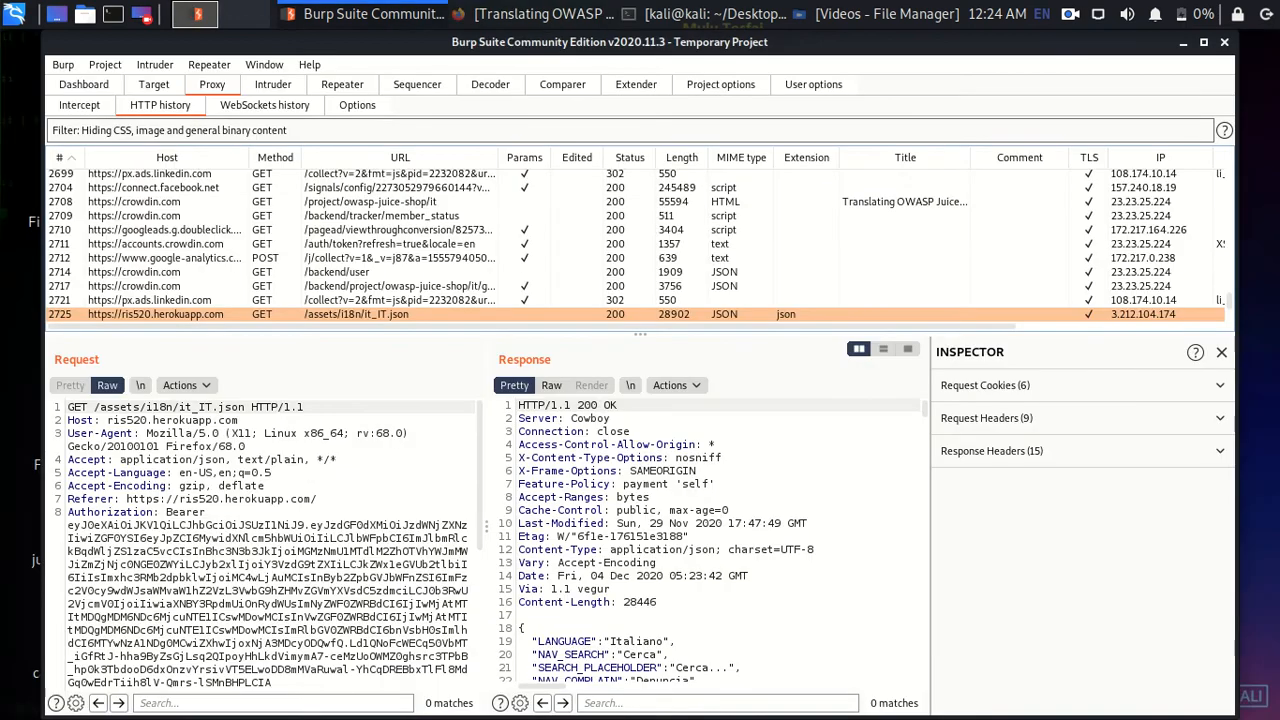
- Review Crowdin's tlhaa file-tree JSON request and auth token refresh request in HTTP history
key("ctrl+alt+d")
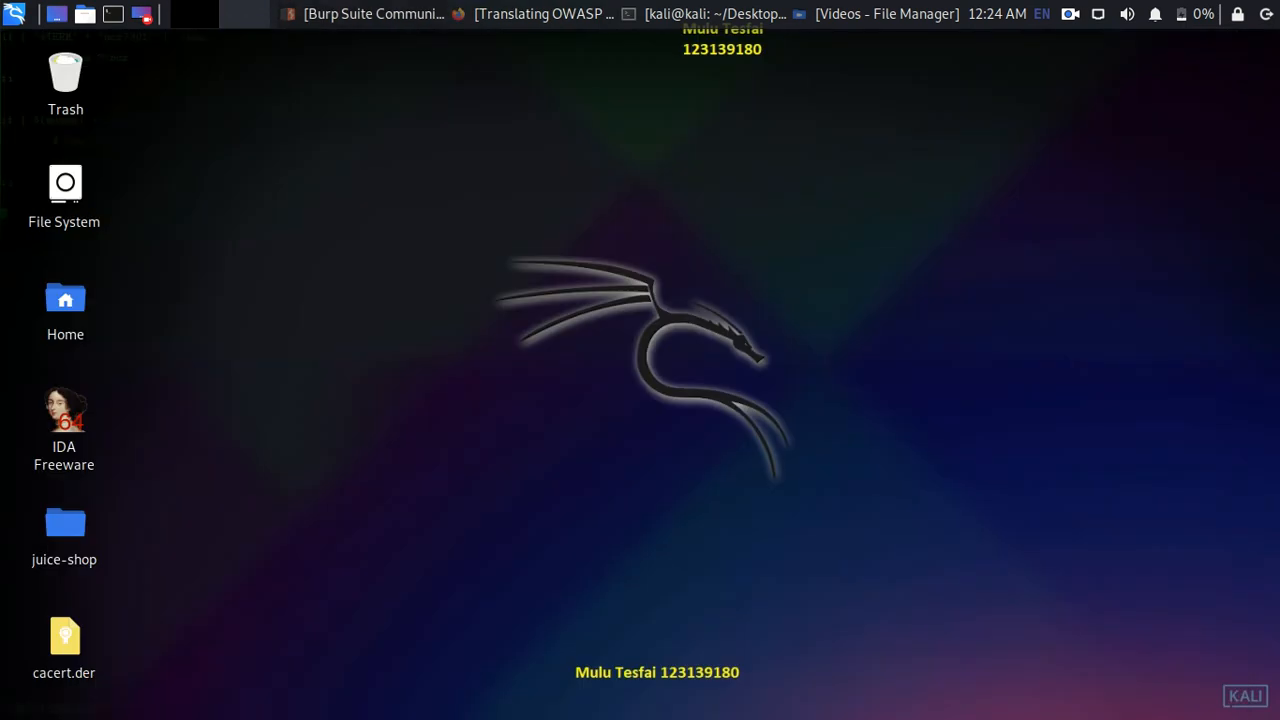
key("ctrl+alt+d")
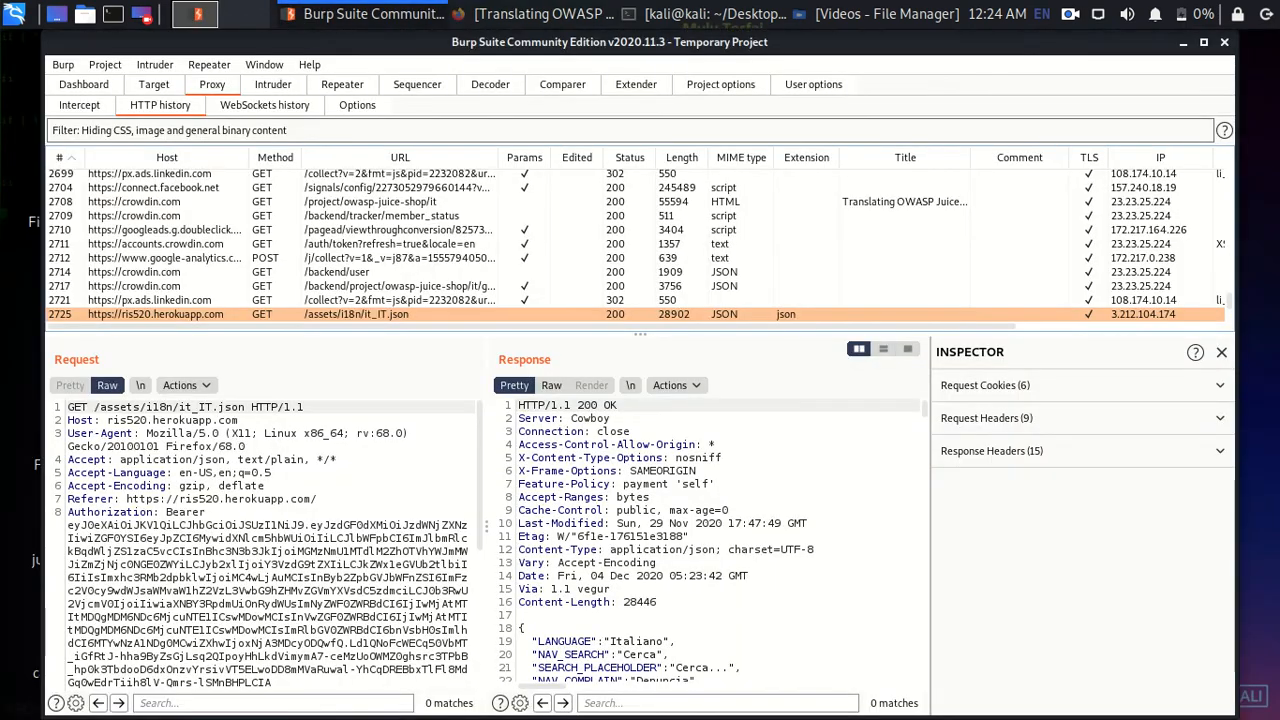
scroll(640, 245, "up", 3)
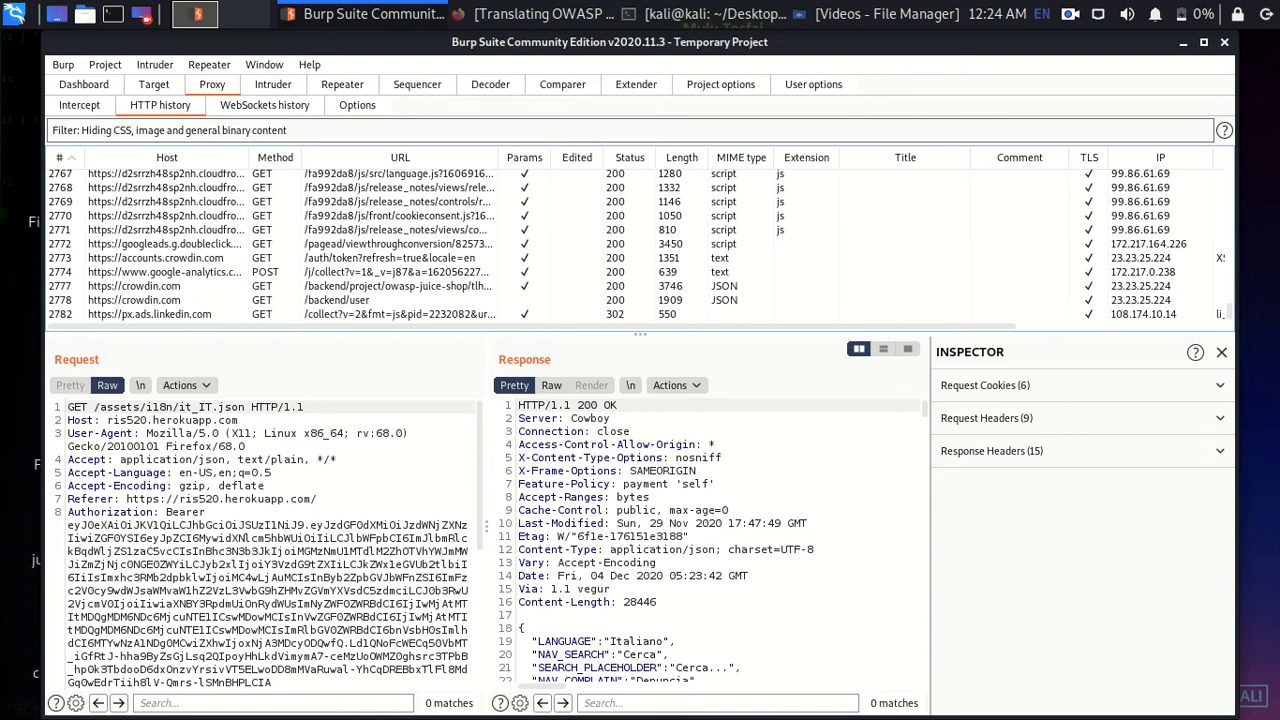
left_click(400, 286)
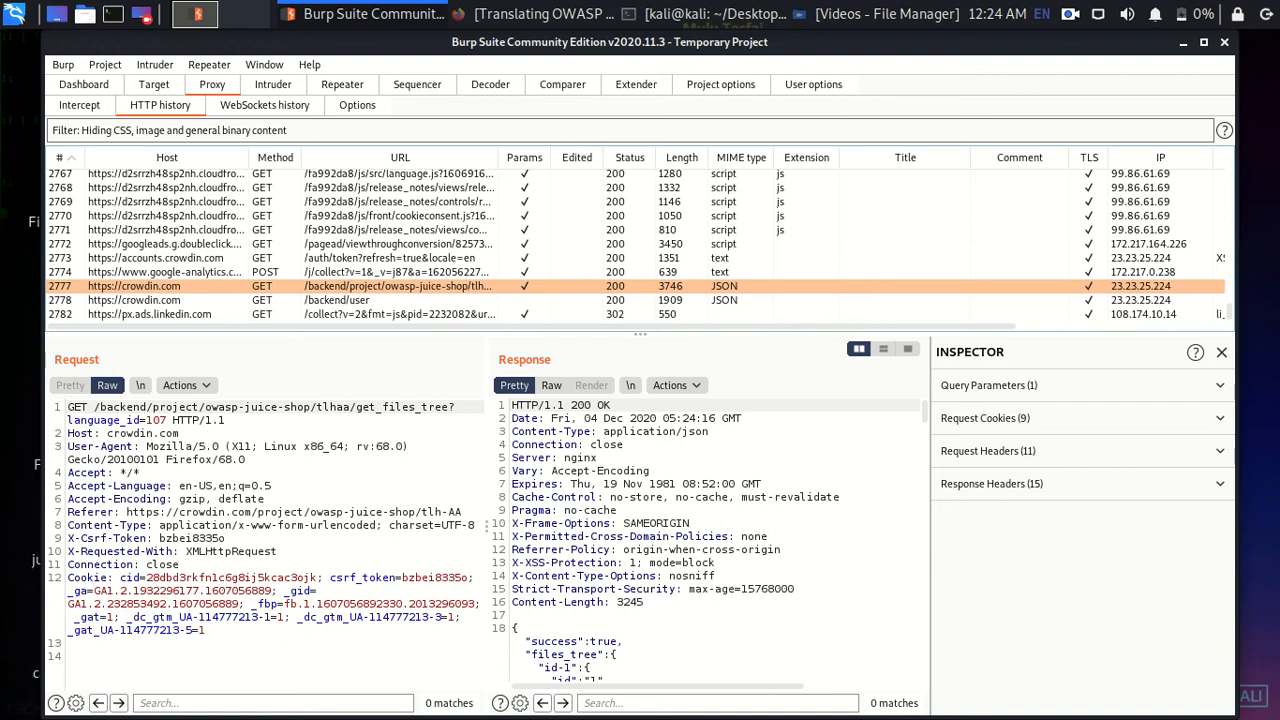
left_click(390, 258)
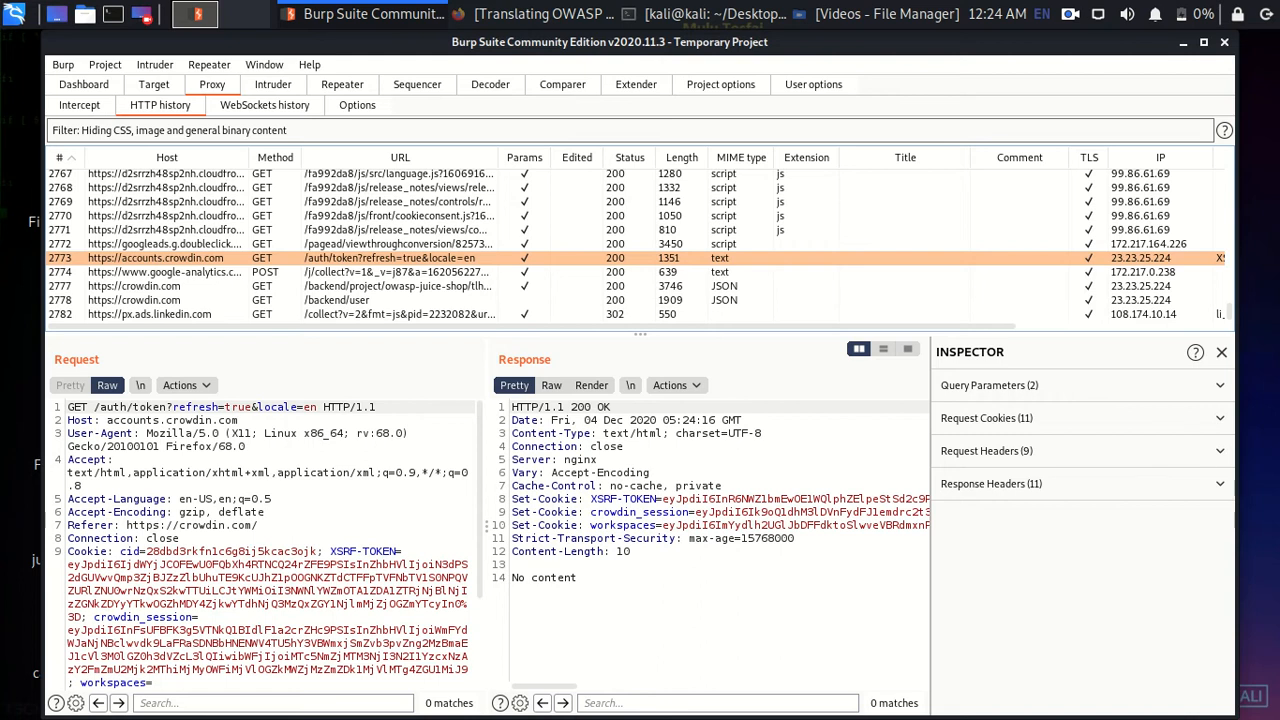
left_click(143, 14)
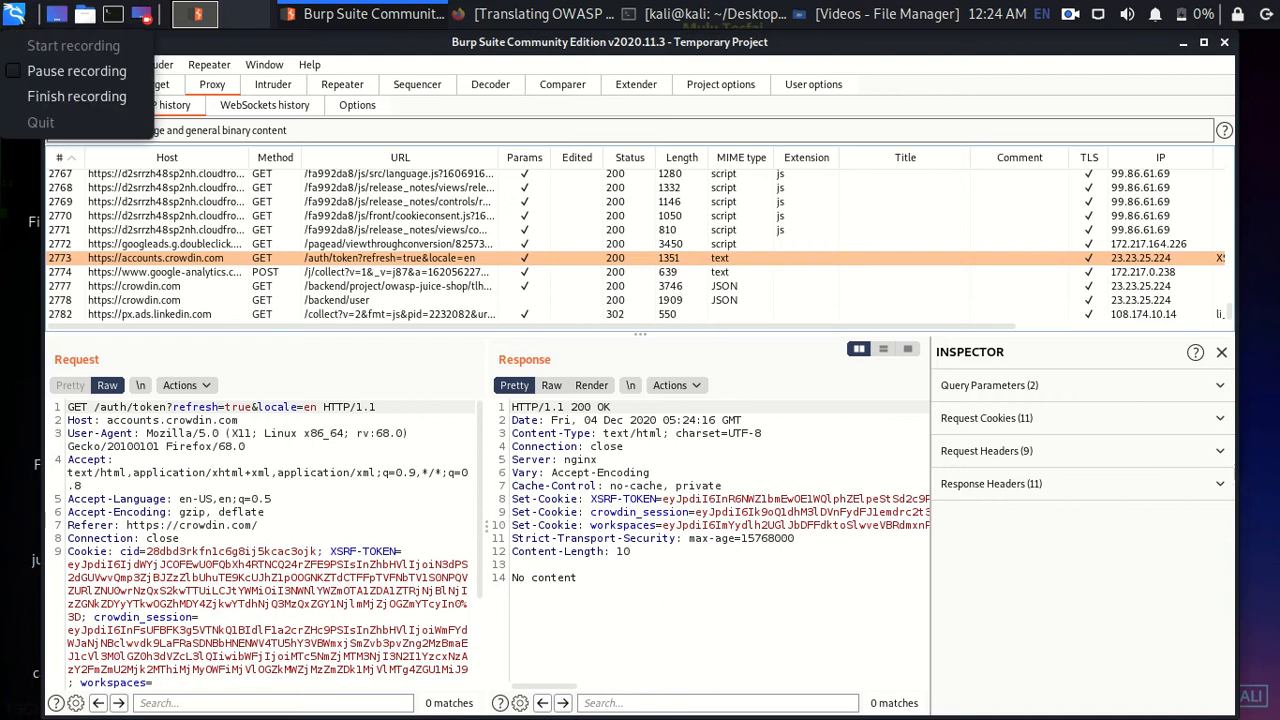
left_click(77, 71)
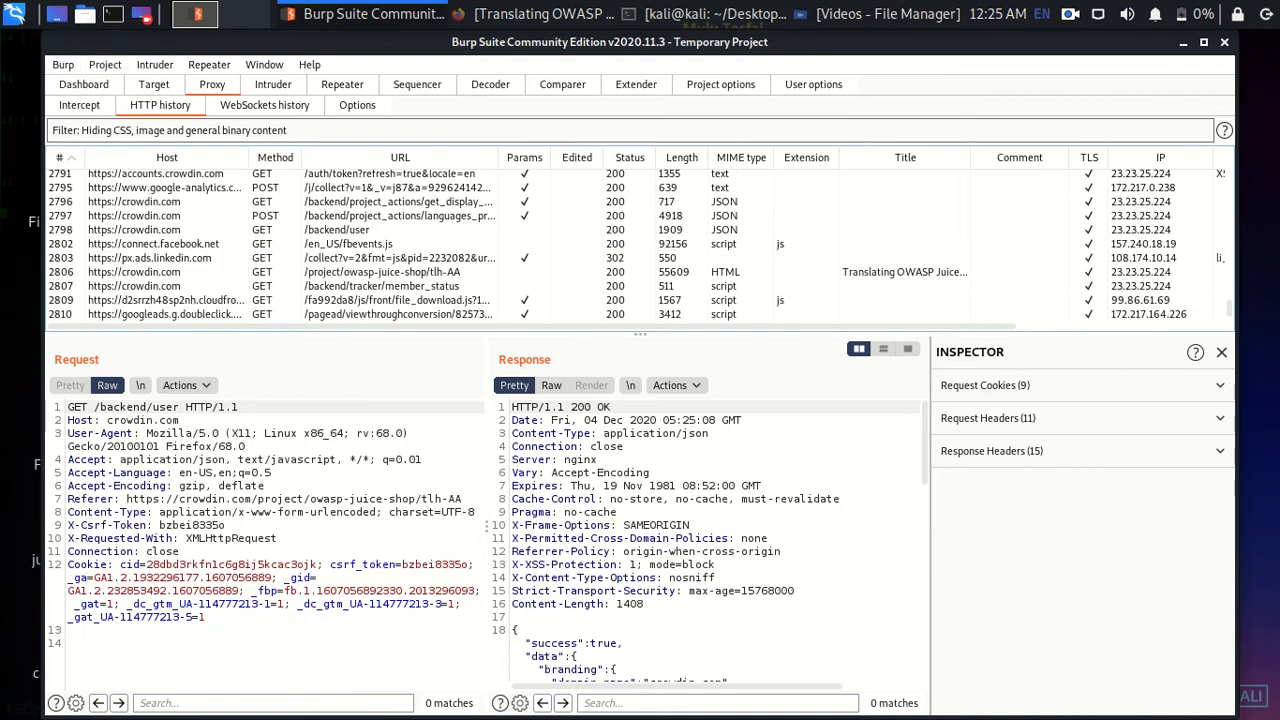
scroll(640, 245, "up", 15)
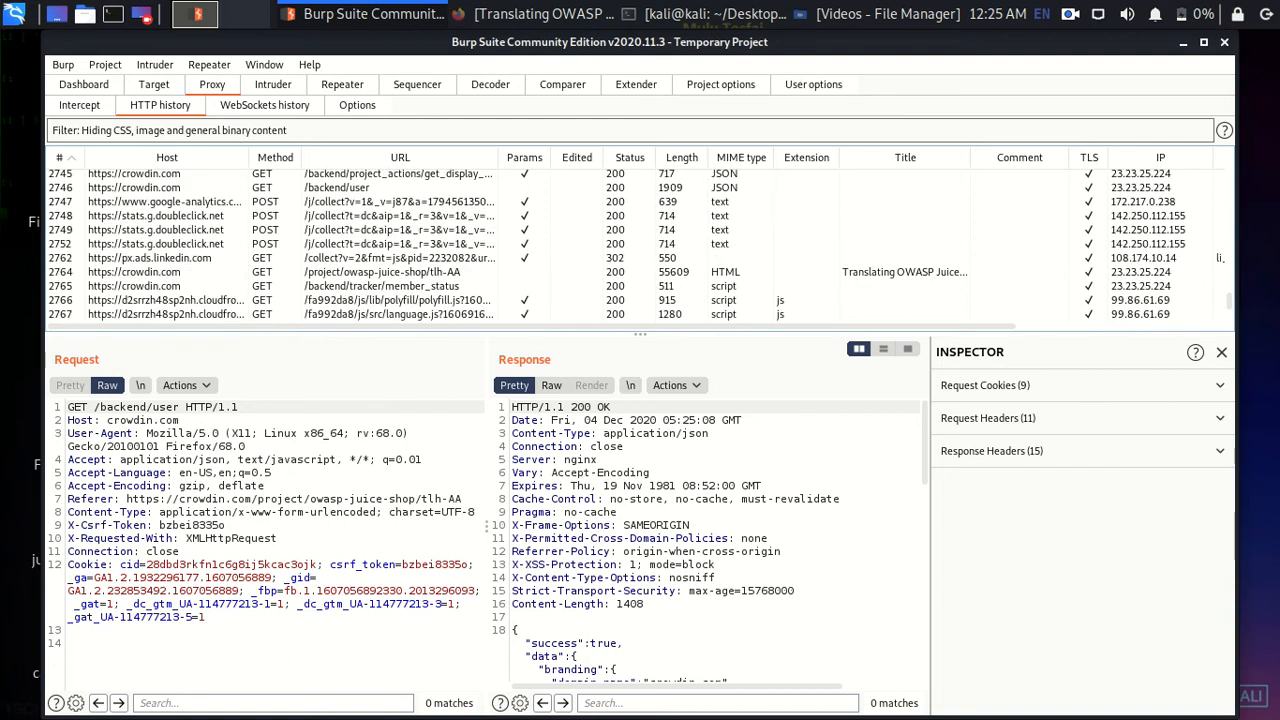
- Inspect the captured Crowdin tlh-AA project request, highlighting its tlh-AA language code
left_click(400, 271)
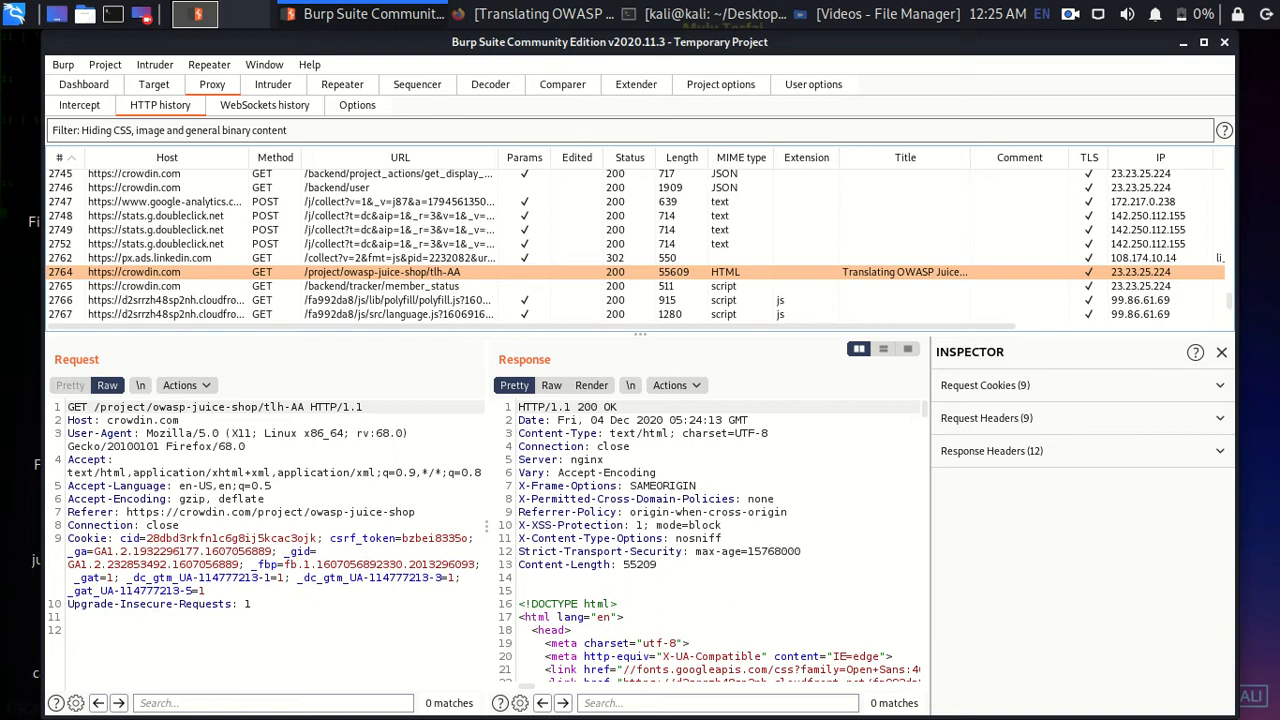
left_click_drag(304, 407, 266, 407)
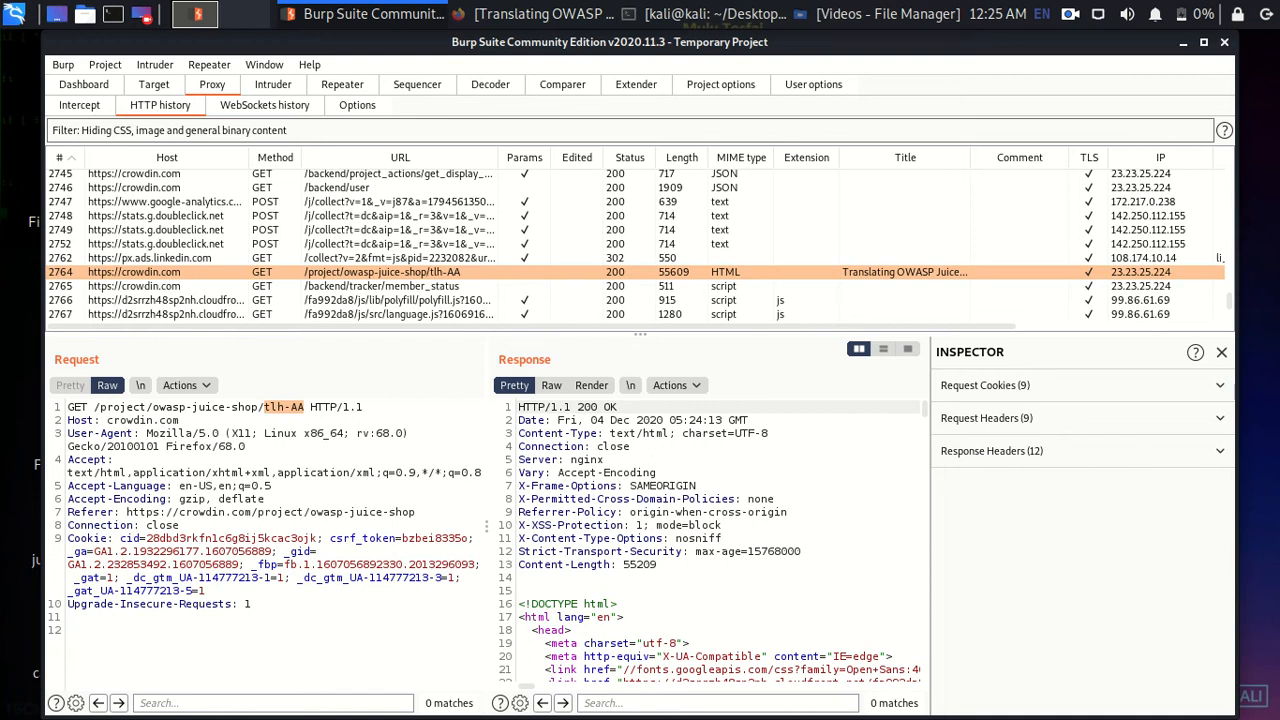
scroll(640, 243, "down", 20)
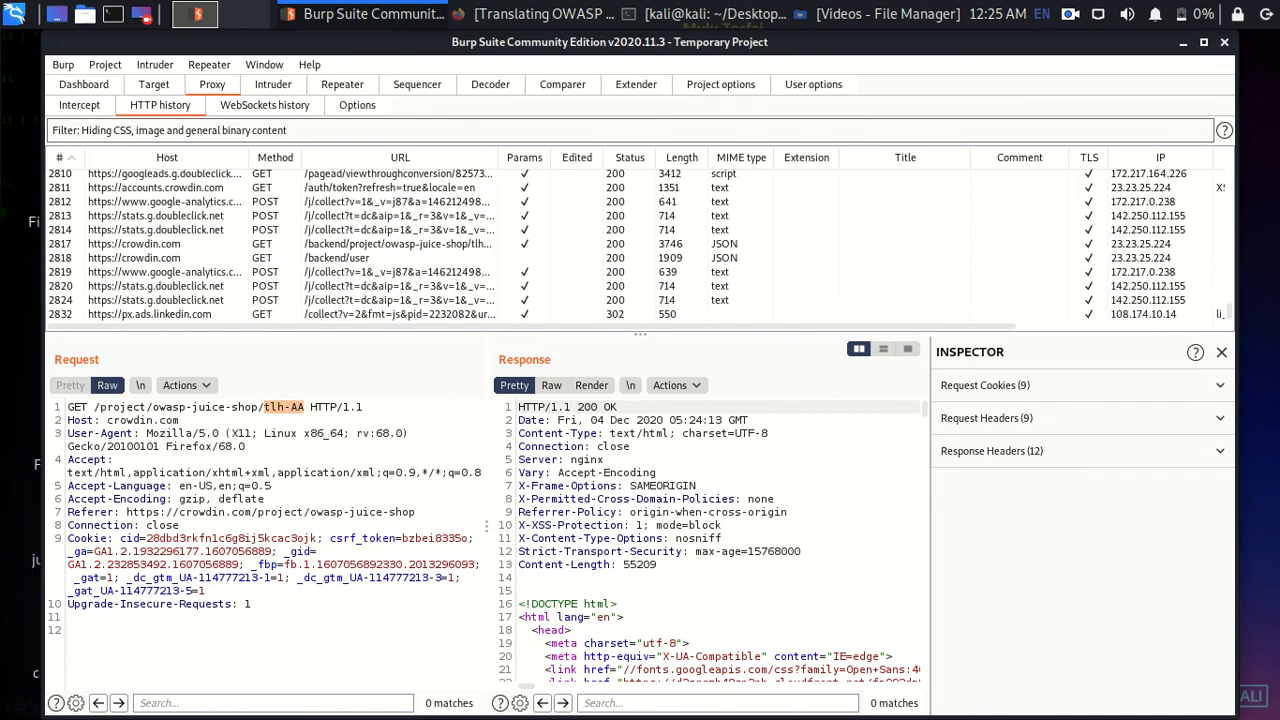
scroll(640, 243, "up", 10)
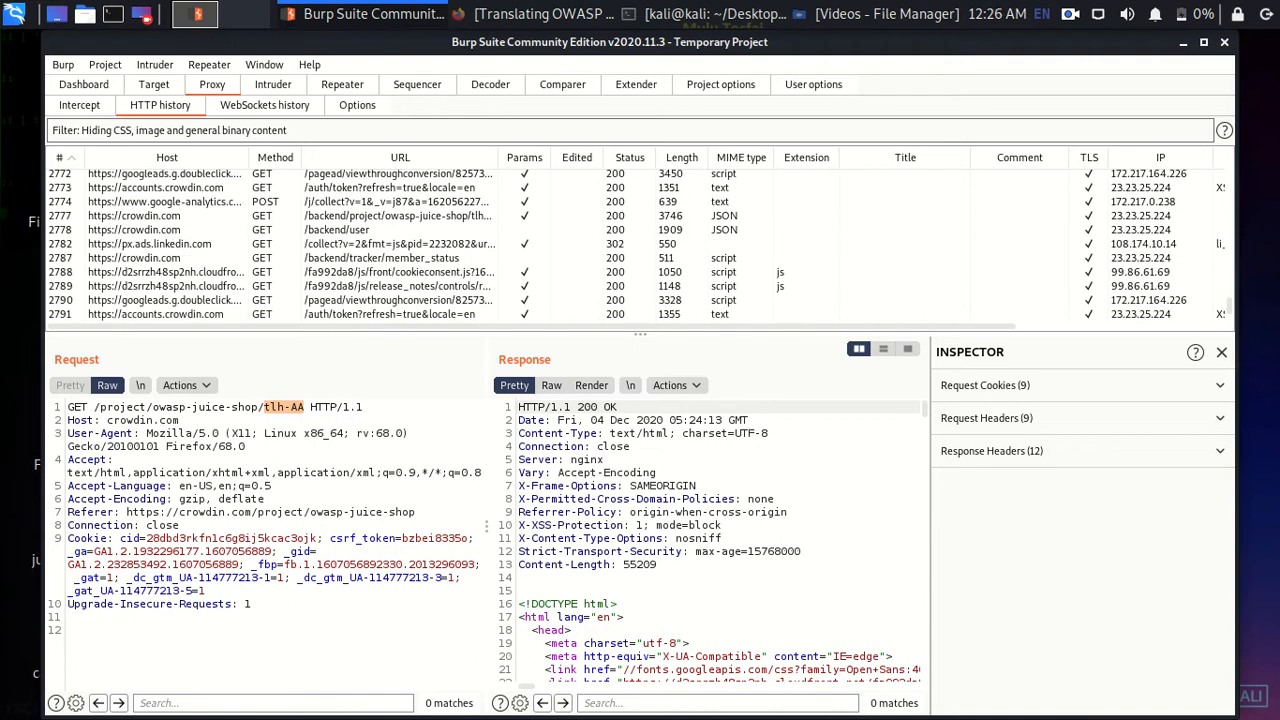
scroll(640, 243, "up", 3)
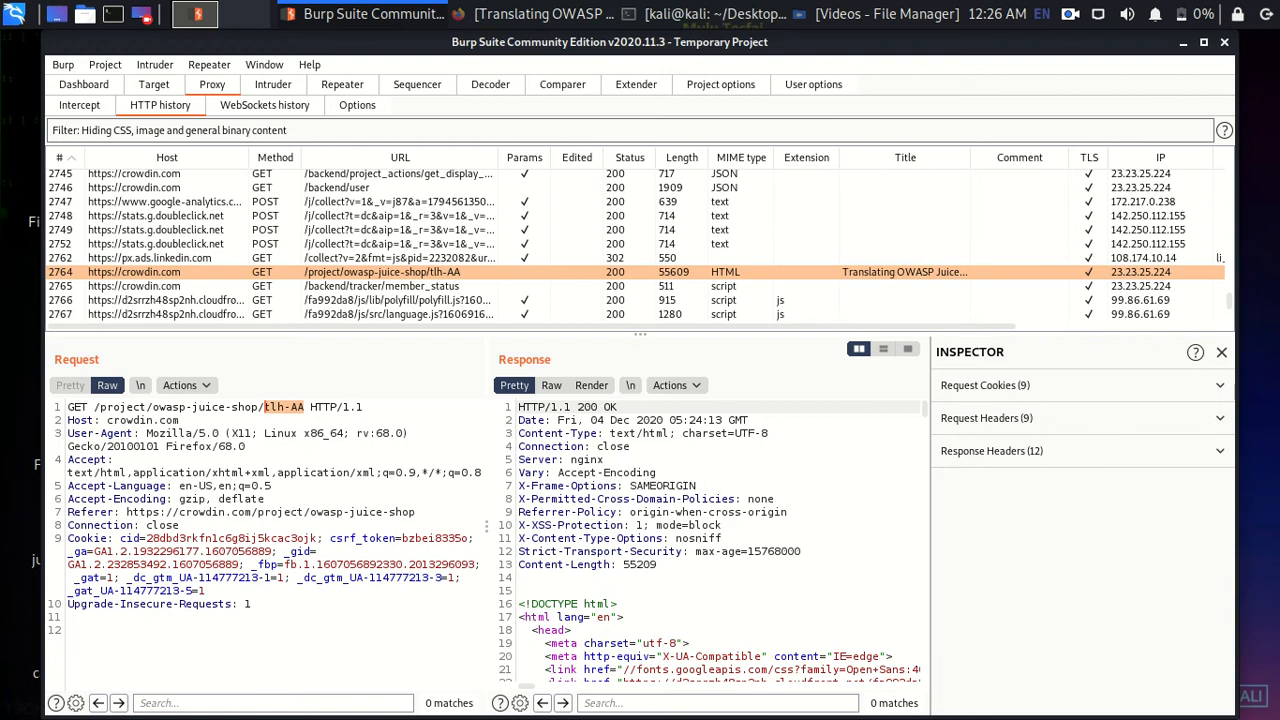
scroll(640, 243, "down", 6)
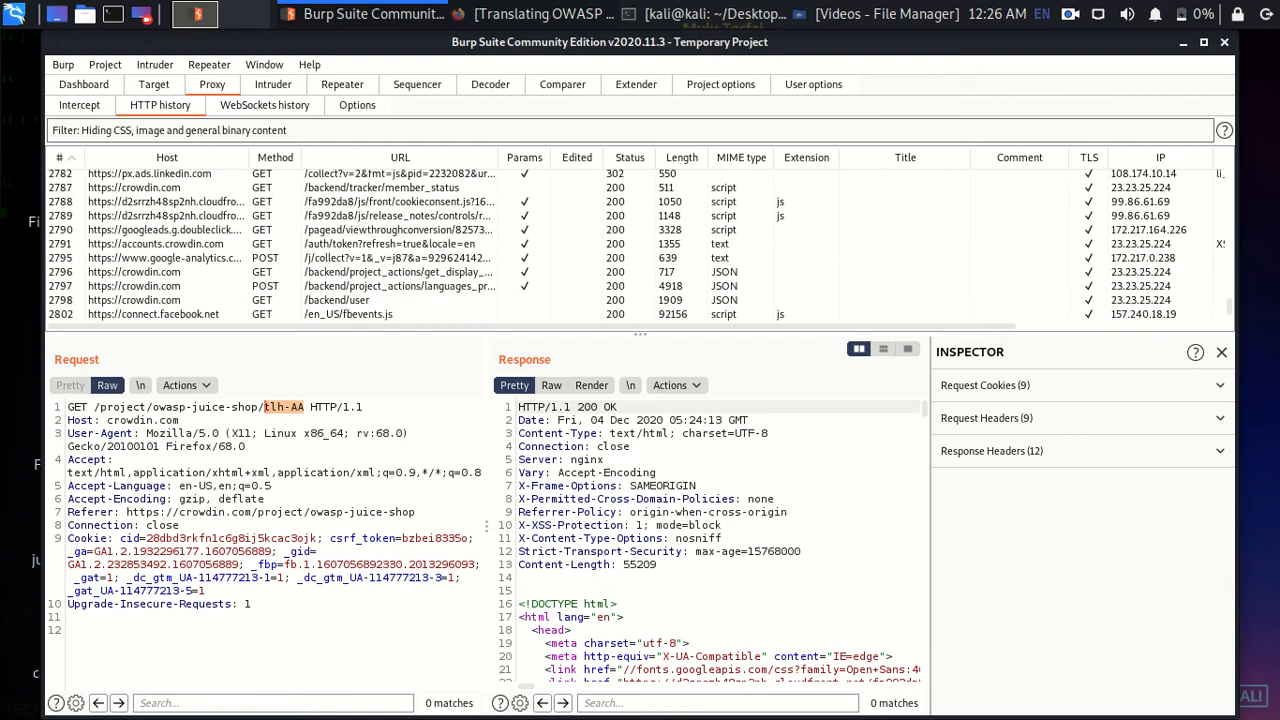
left_click(545, 14)
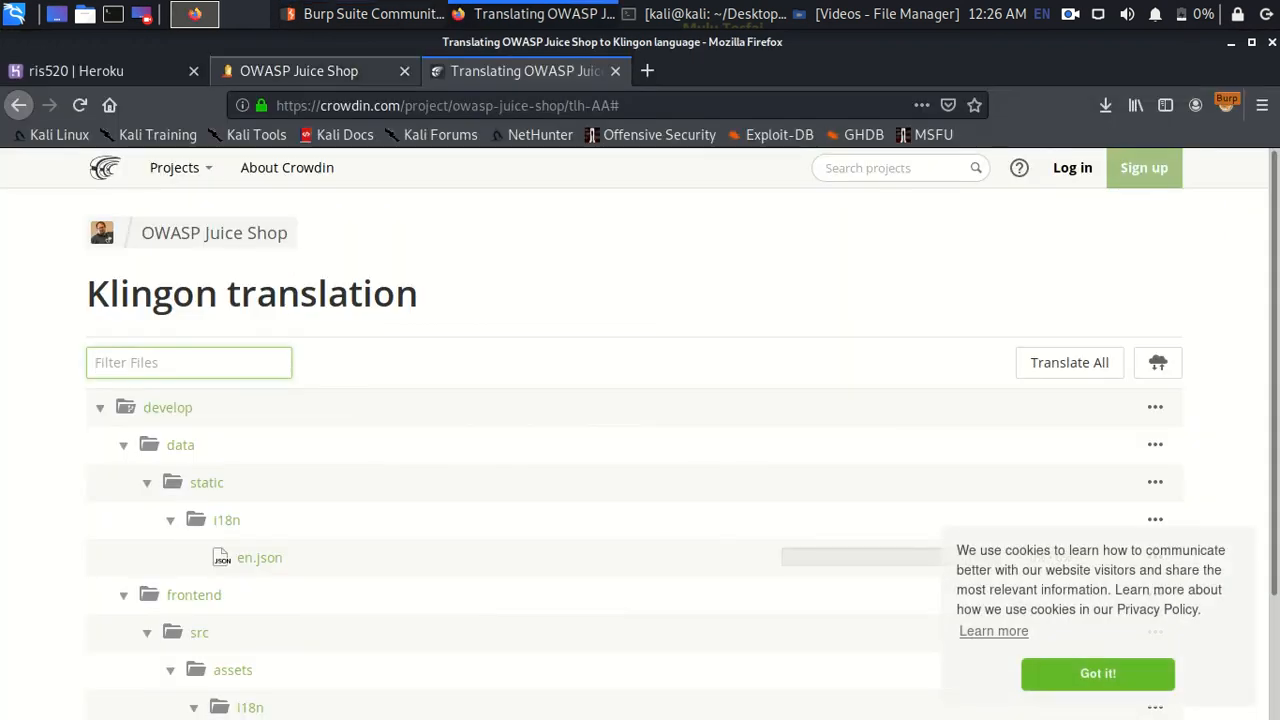
- Switch the Juice Shop language from Italiano back to English
key("ctrl+Page_Up")
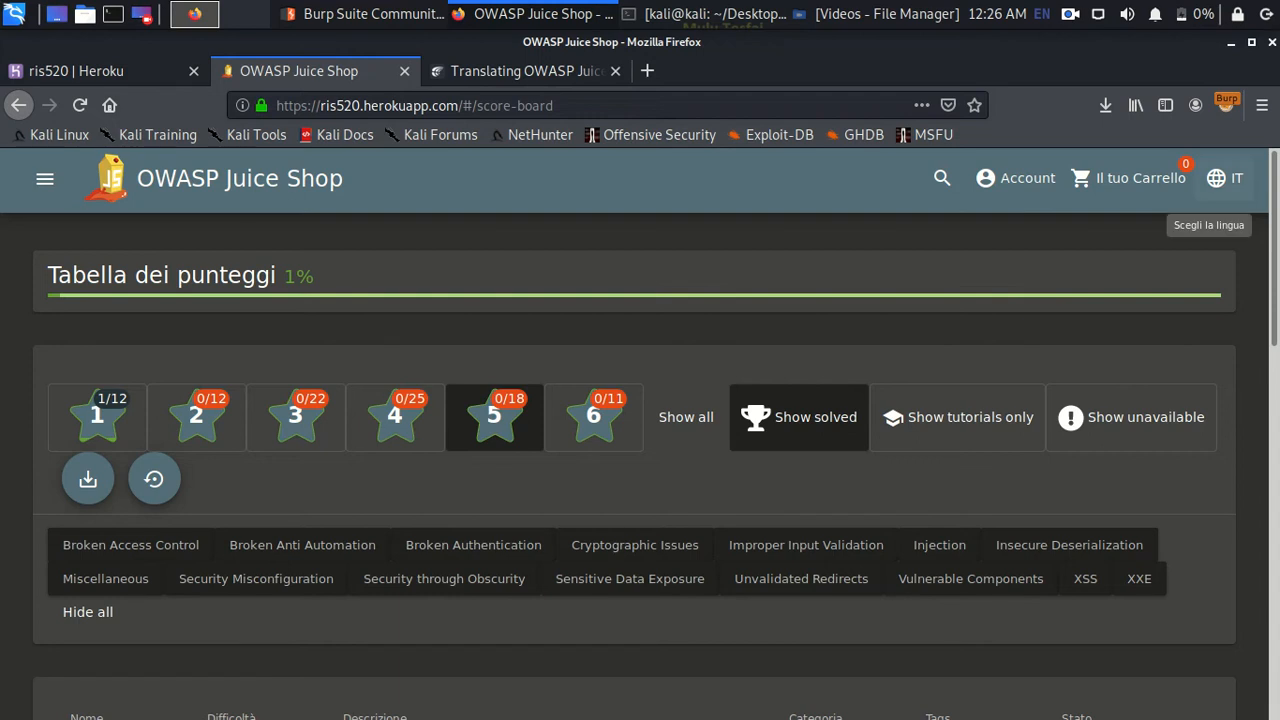
left_click(1216, 178)
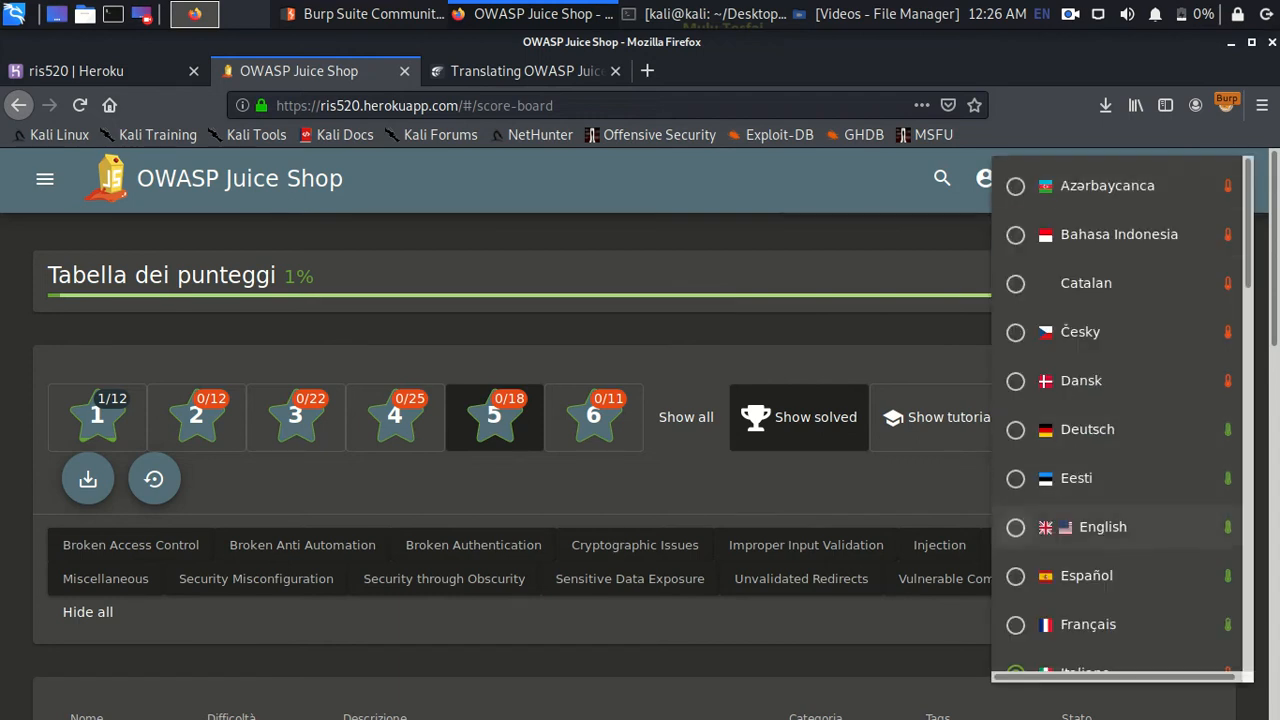
left_click(1015, 527)
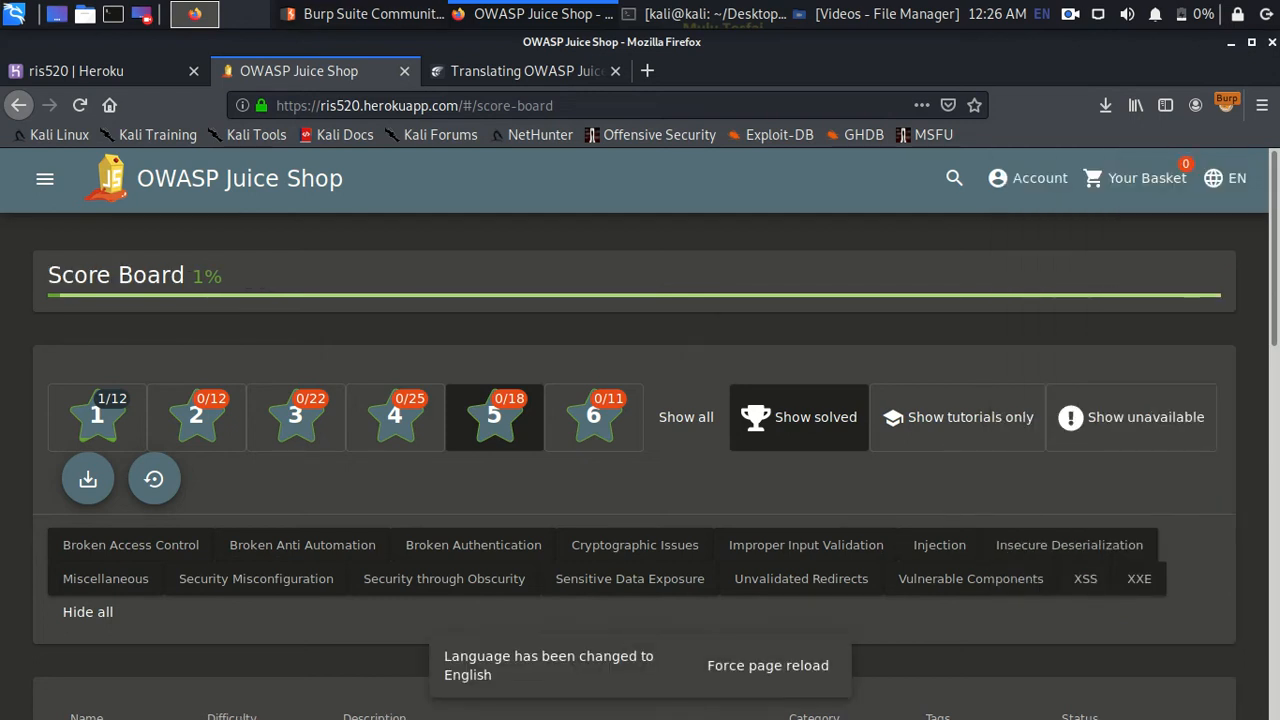
left_click(362, 14)
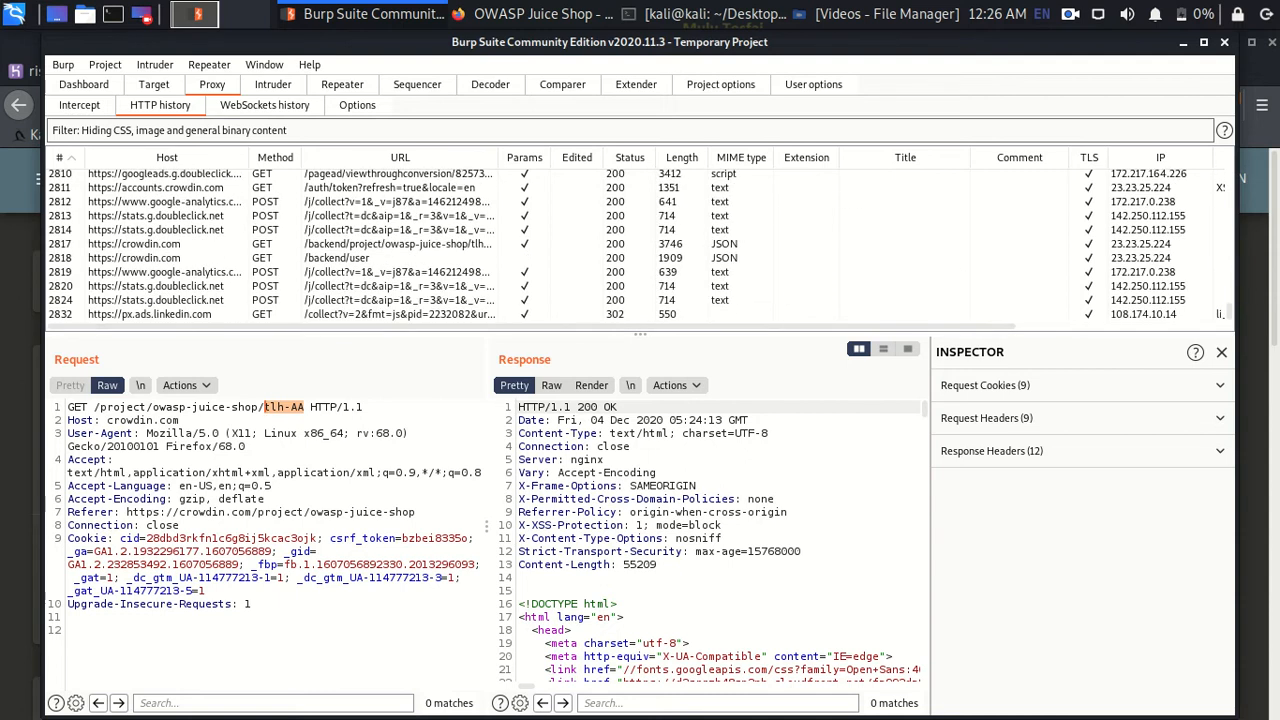
- View the accounts.crowdin.com auth token request details in the HTTP history
scroll(640, 244, "up", 2)
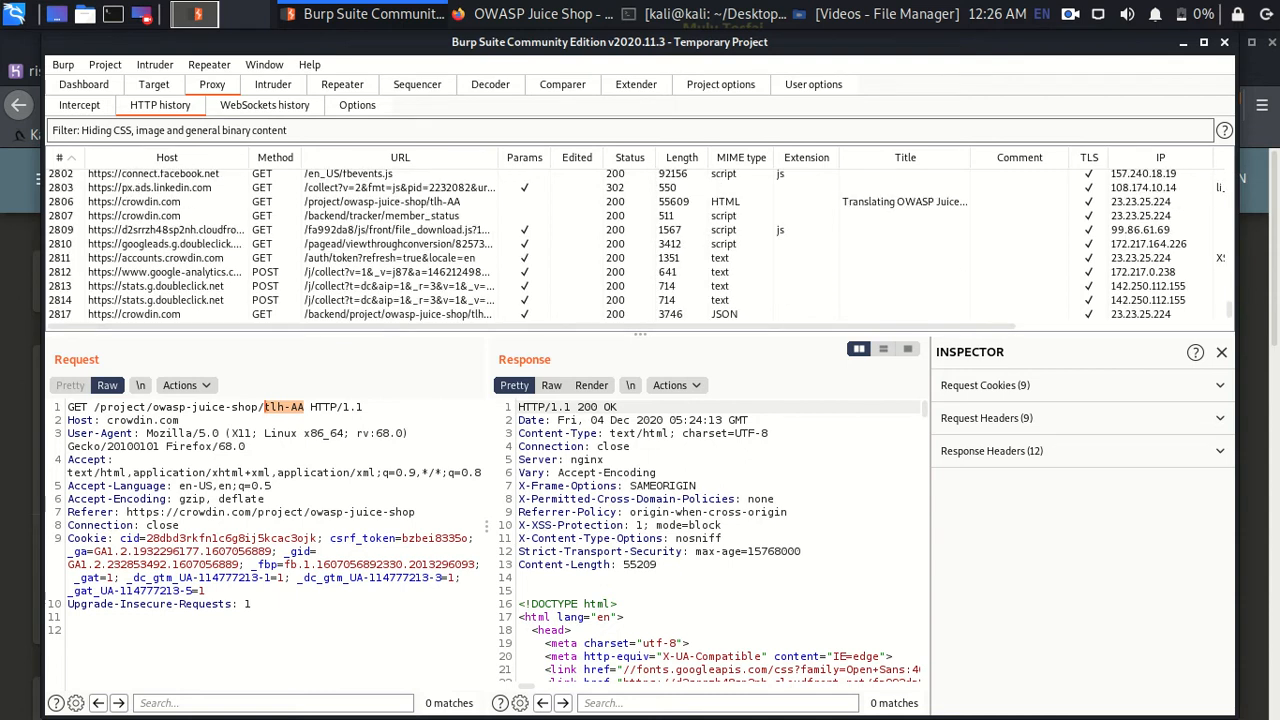
scroll(640, 244, "down", 2)
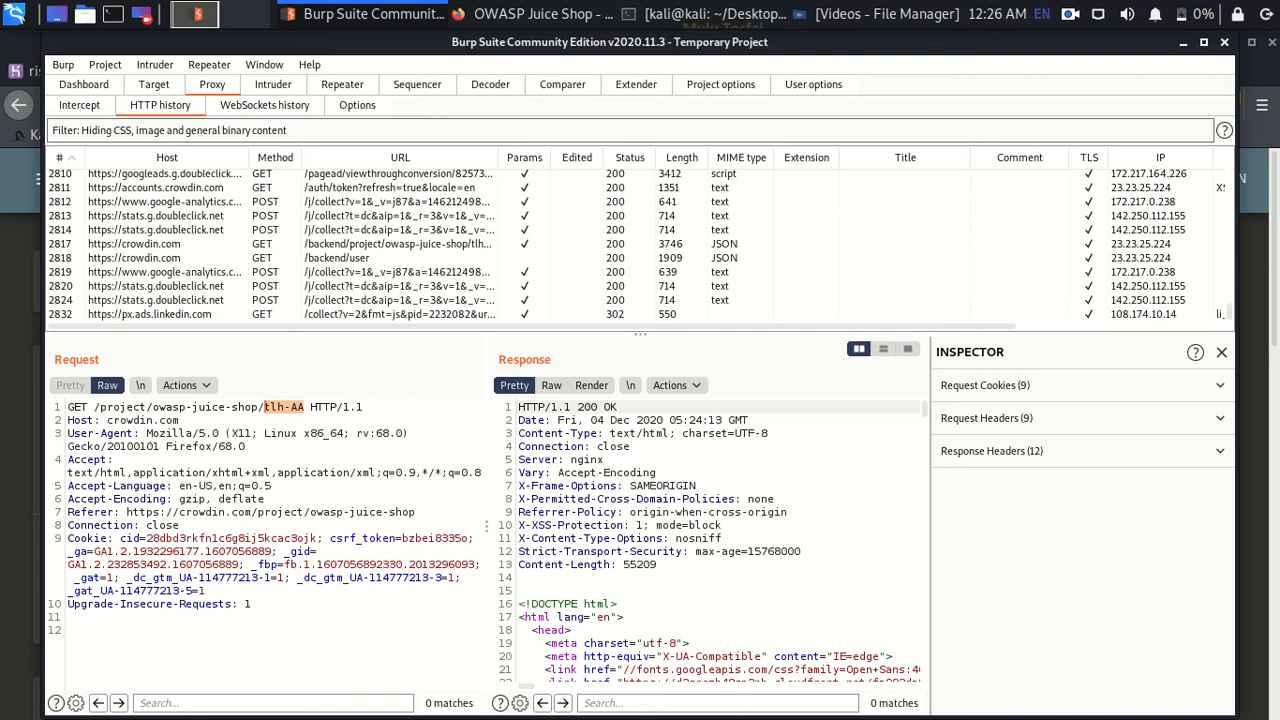
left_click(400, 187)
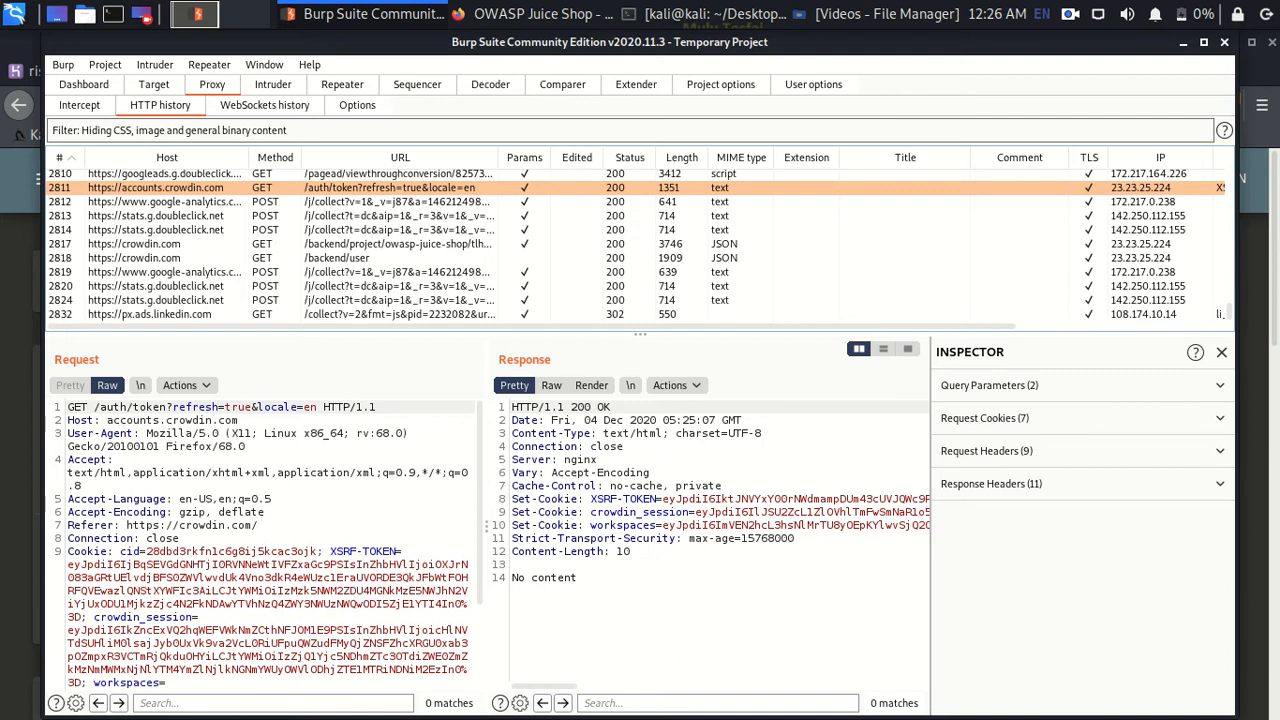
left_click(144, 14)
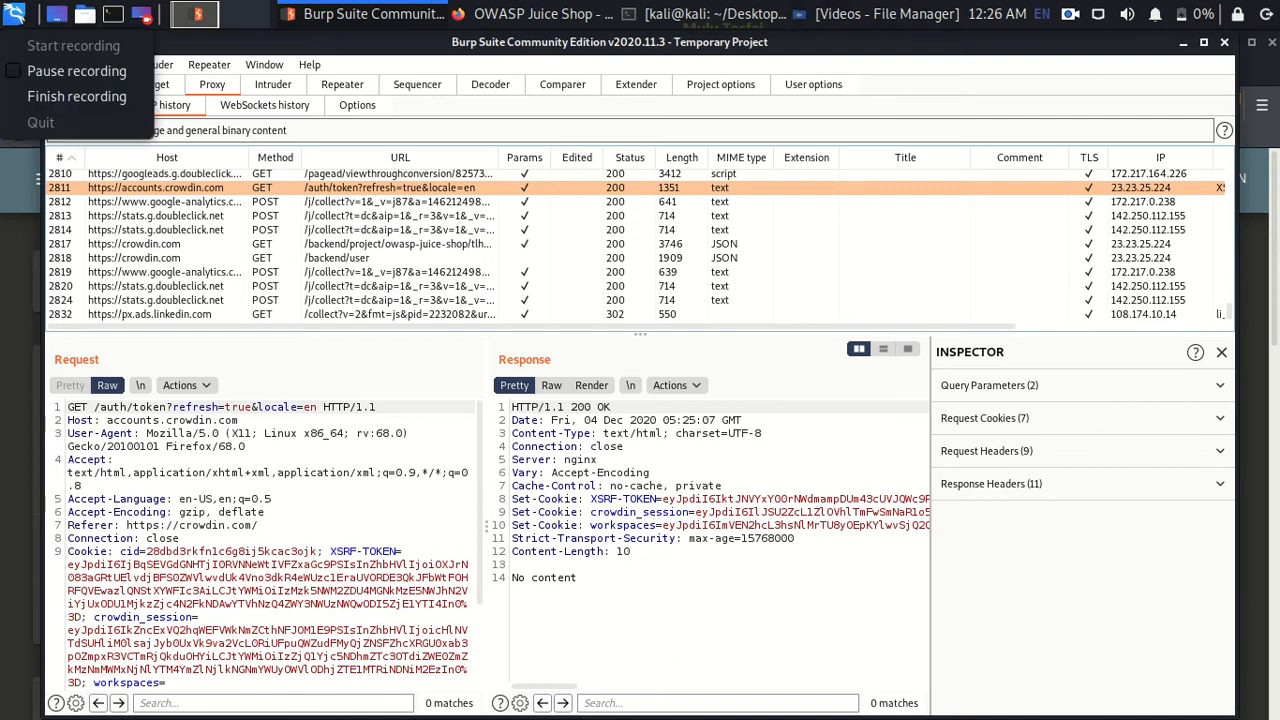
left_click(76, 71)
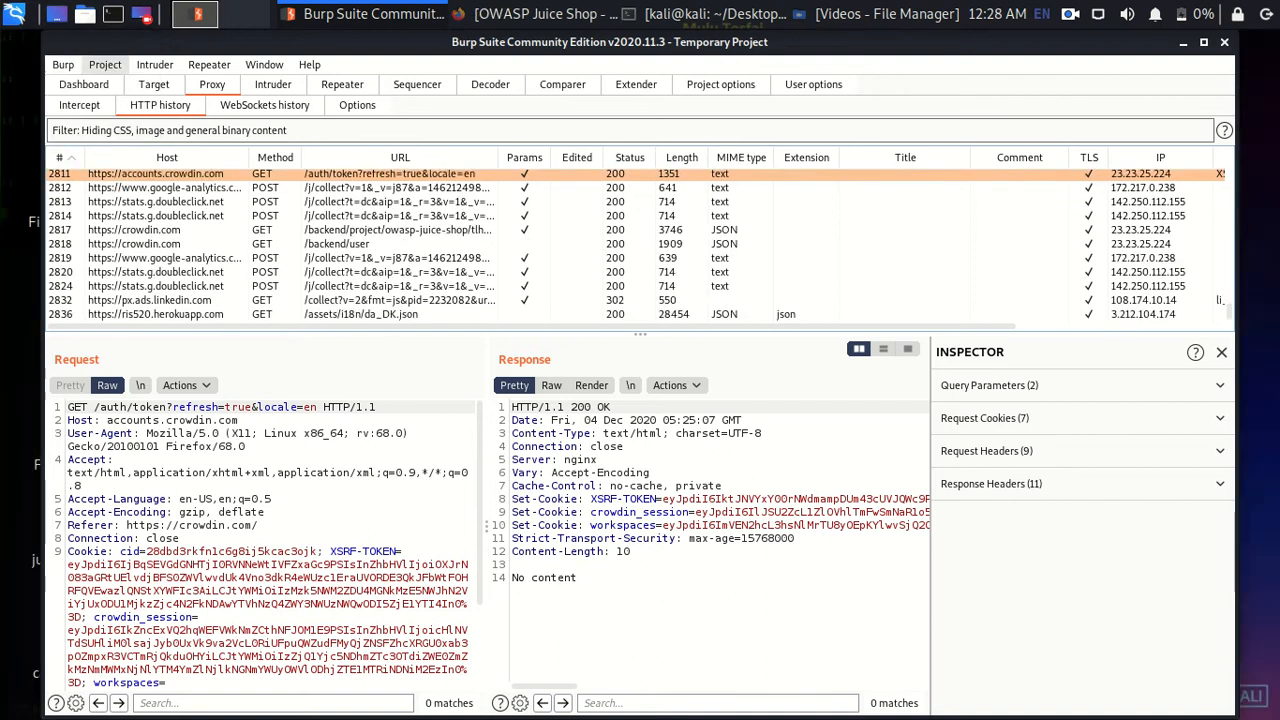
- Switch Juice Shop's language to Deutsch, then back to English
left_click(535, 14)
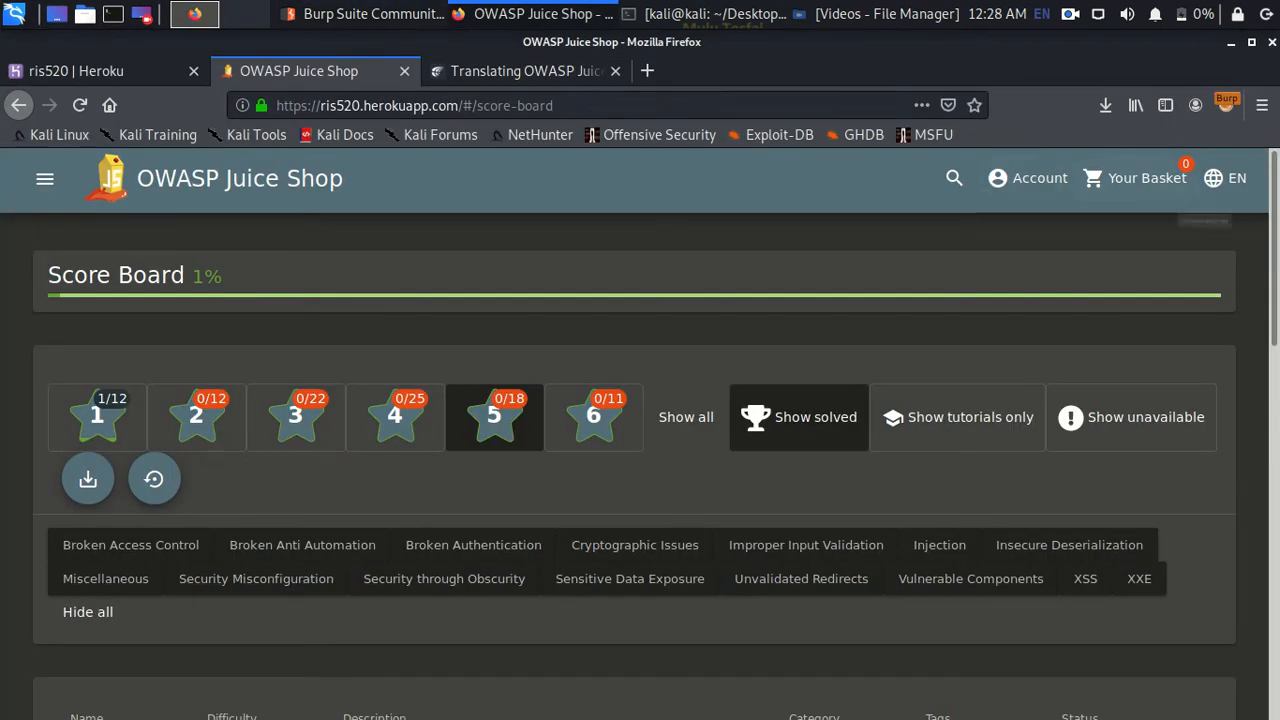
left_click(1225, 178)
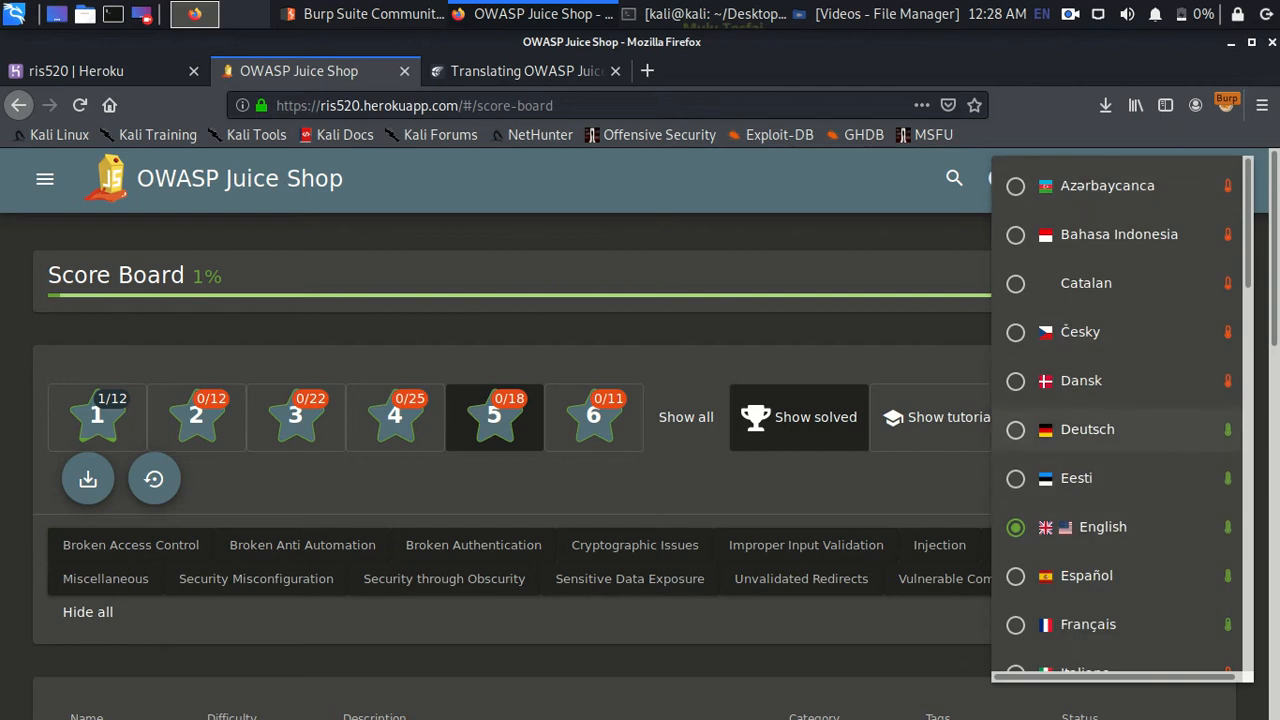
left_click(1090, 429)
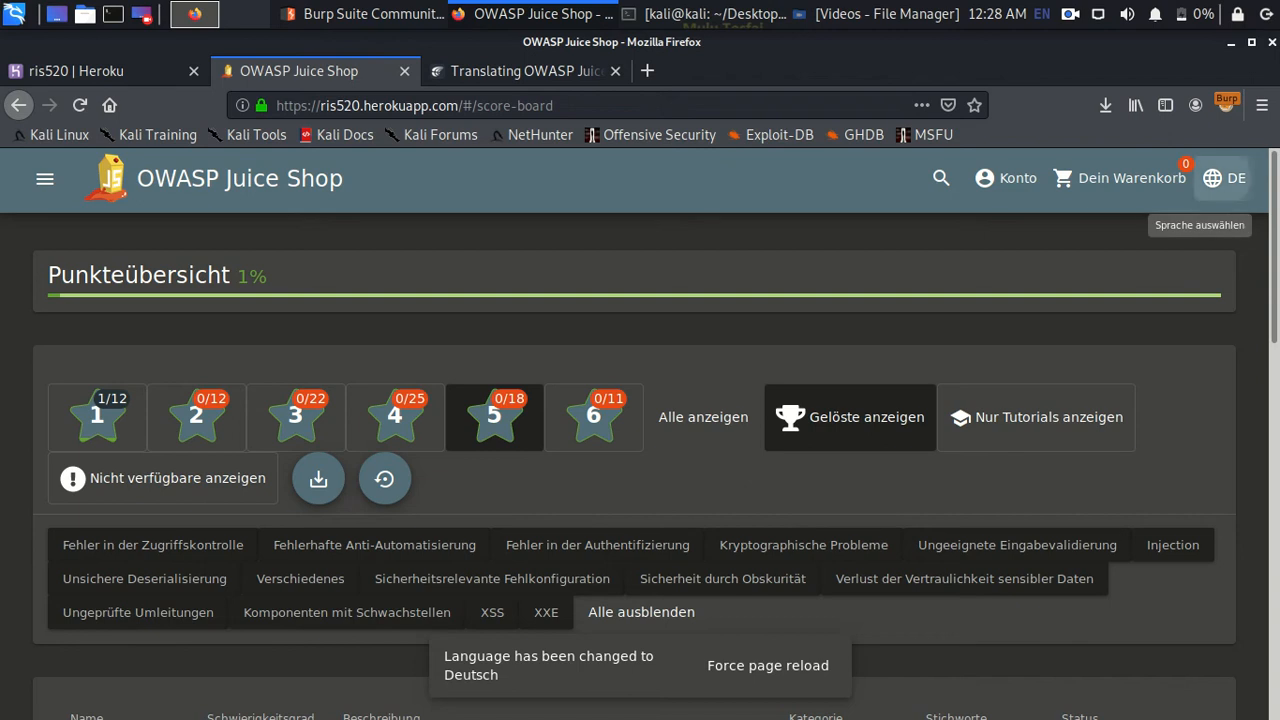
left_click(1225, 178)
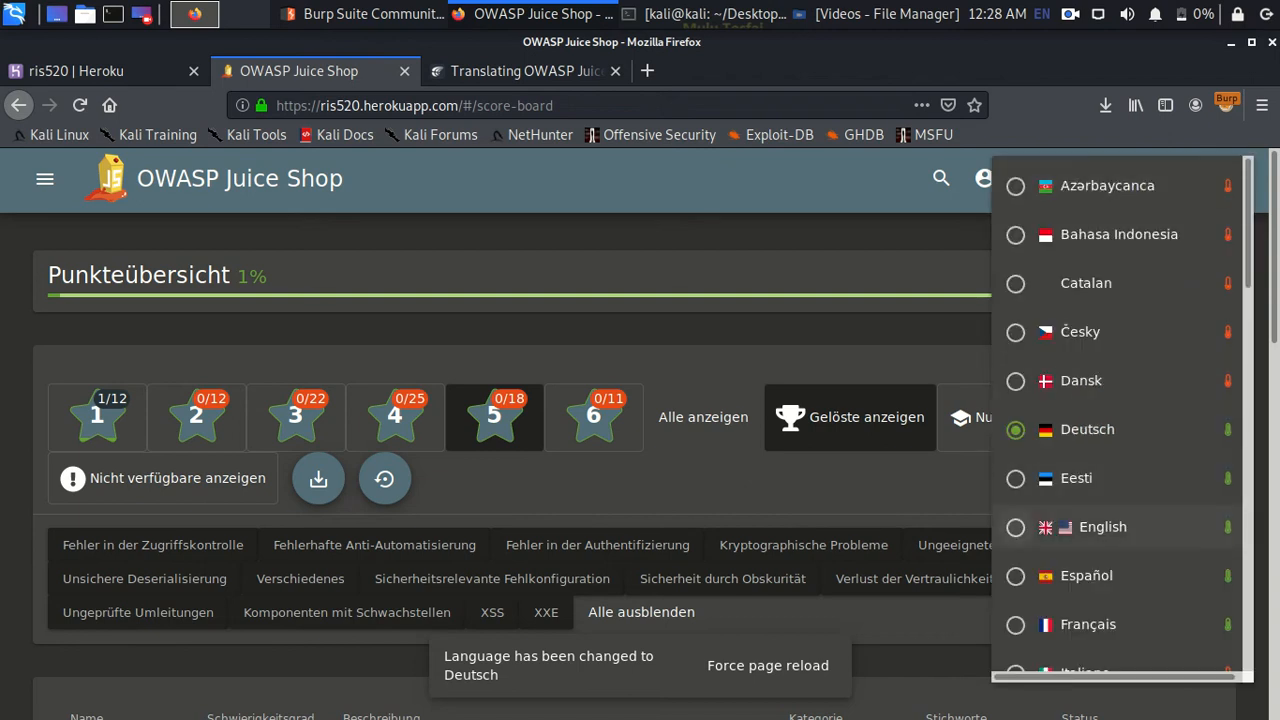
left_click(1100, 527)
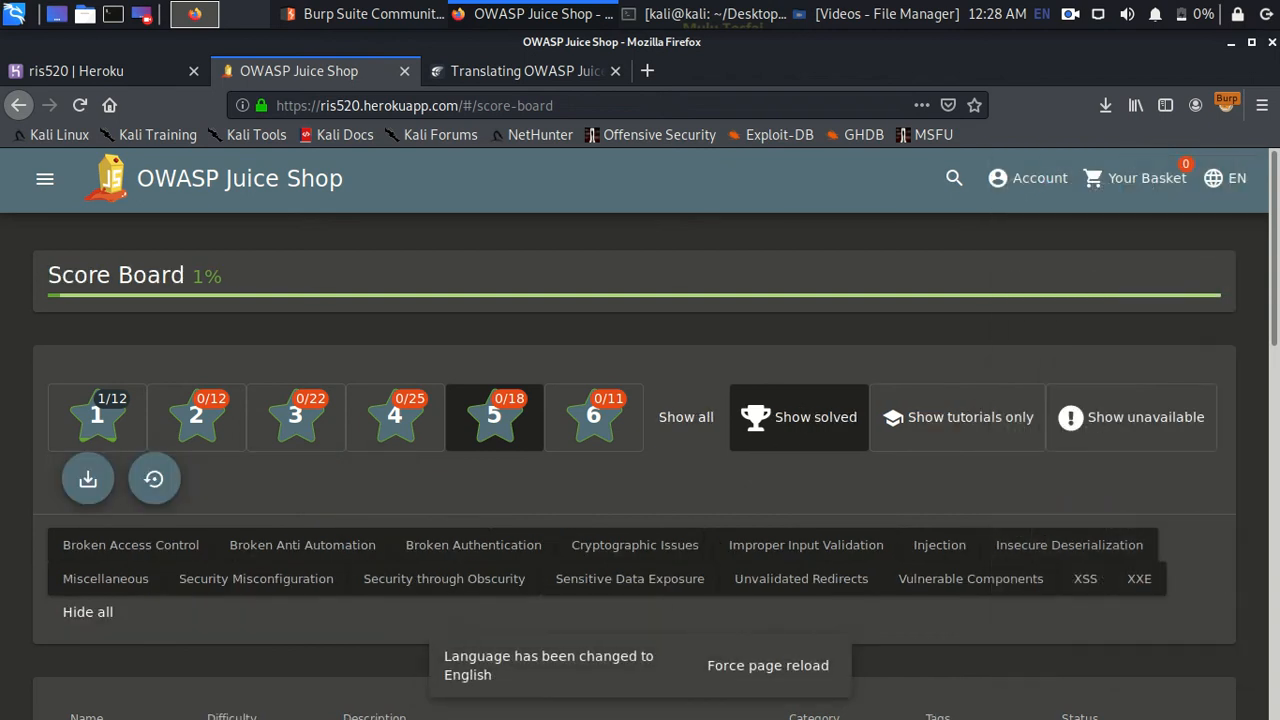
key("alt+Tab")
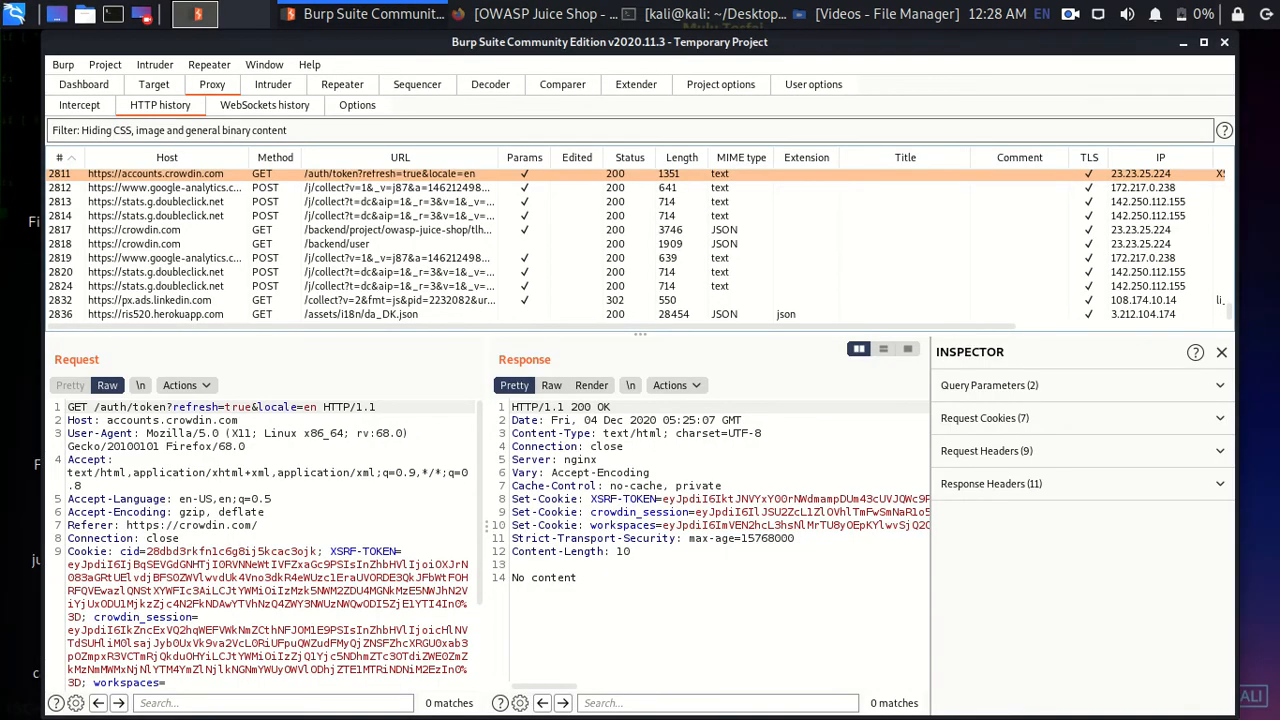
- Widen the request pane and bring up the actions menu for the /assets/i18n/de_DE.json request
left_click_drag(447, 525, 487, 525)
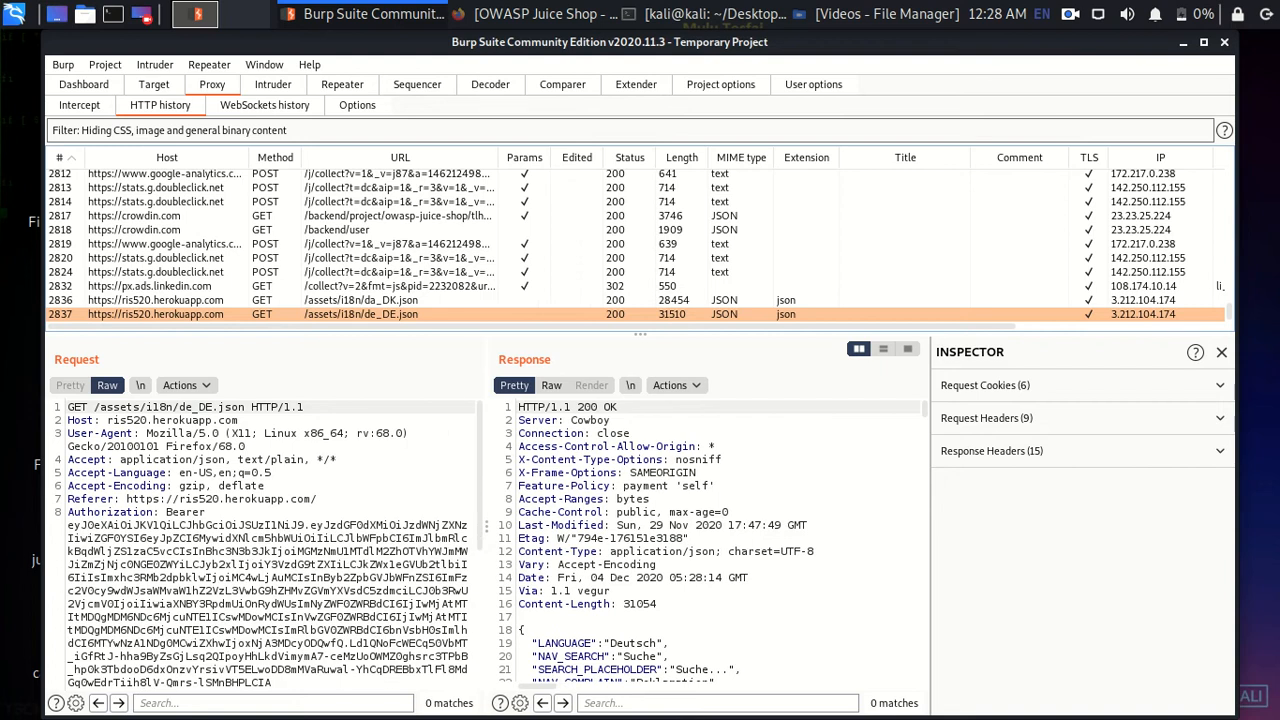
double_click(189, 407)
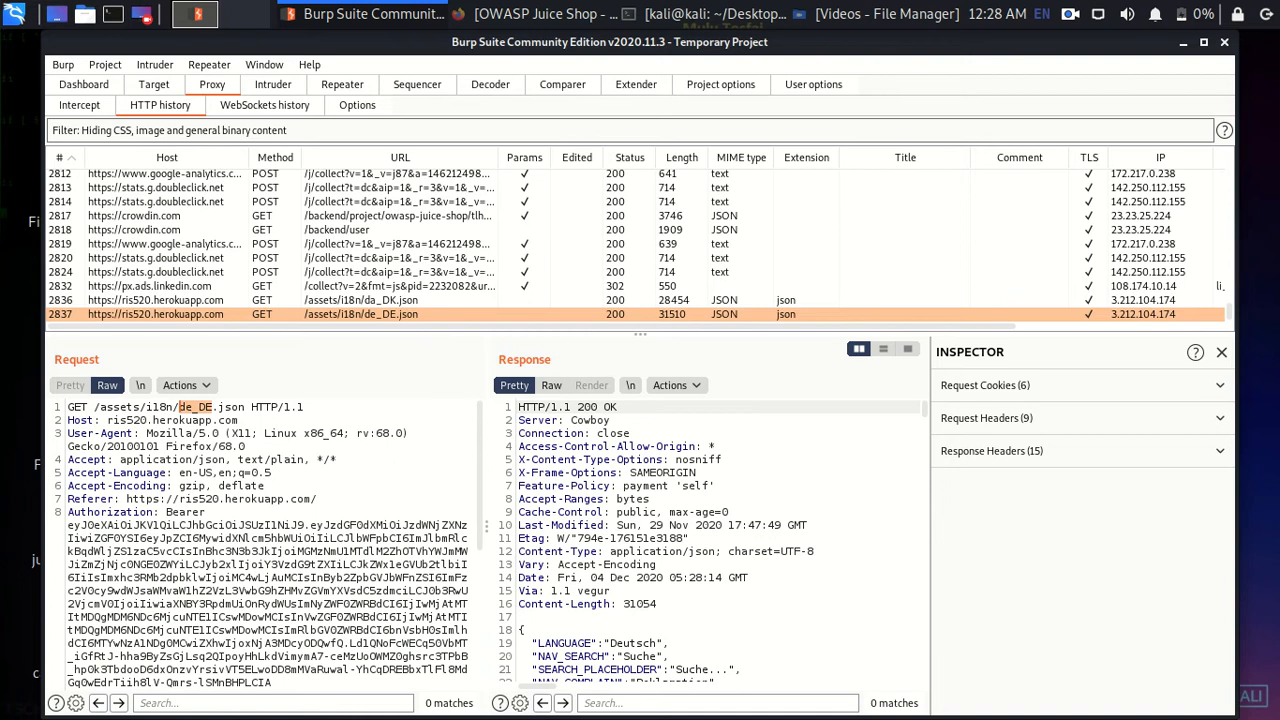
right_click(214, 408)
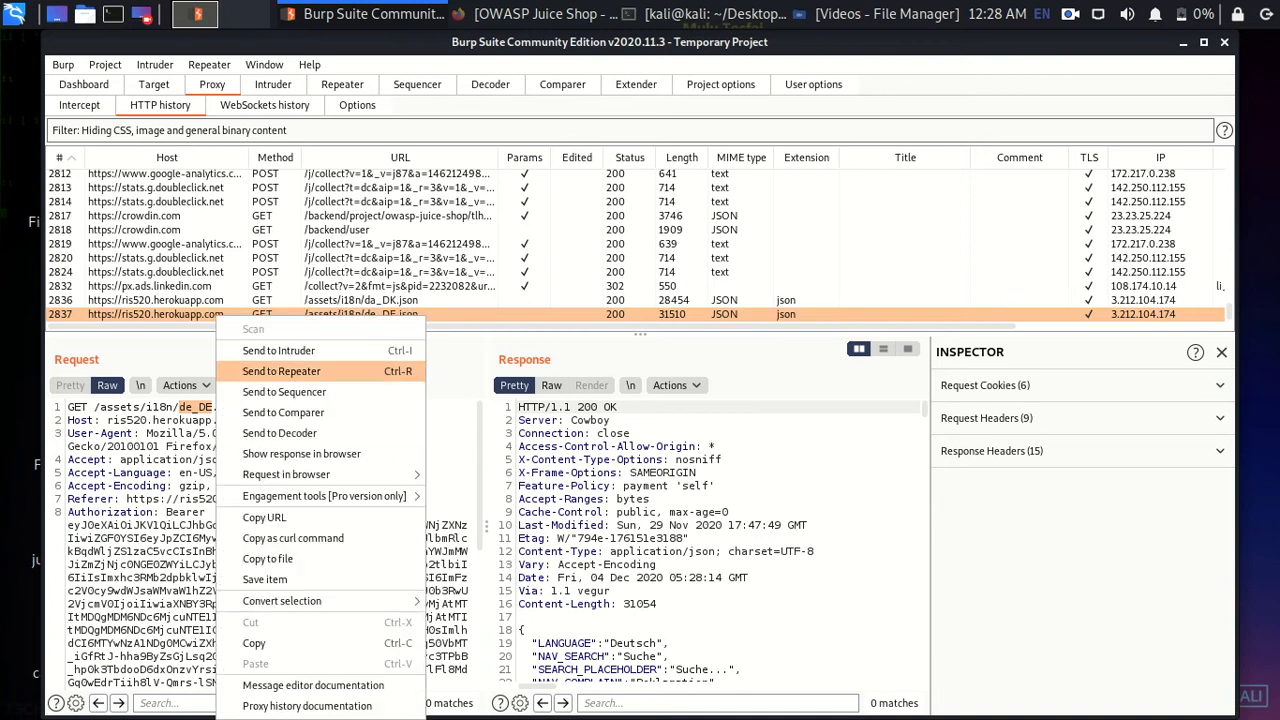
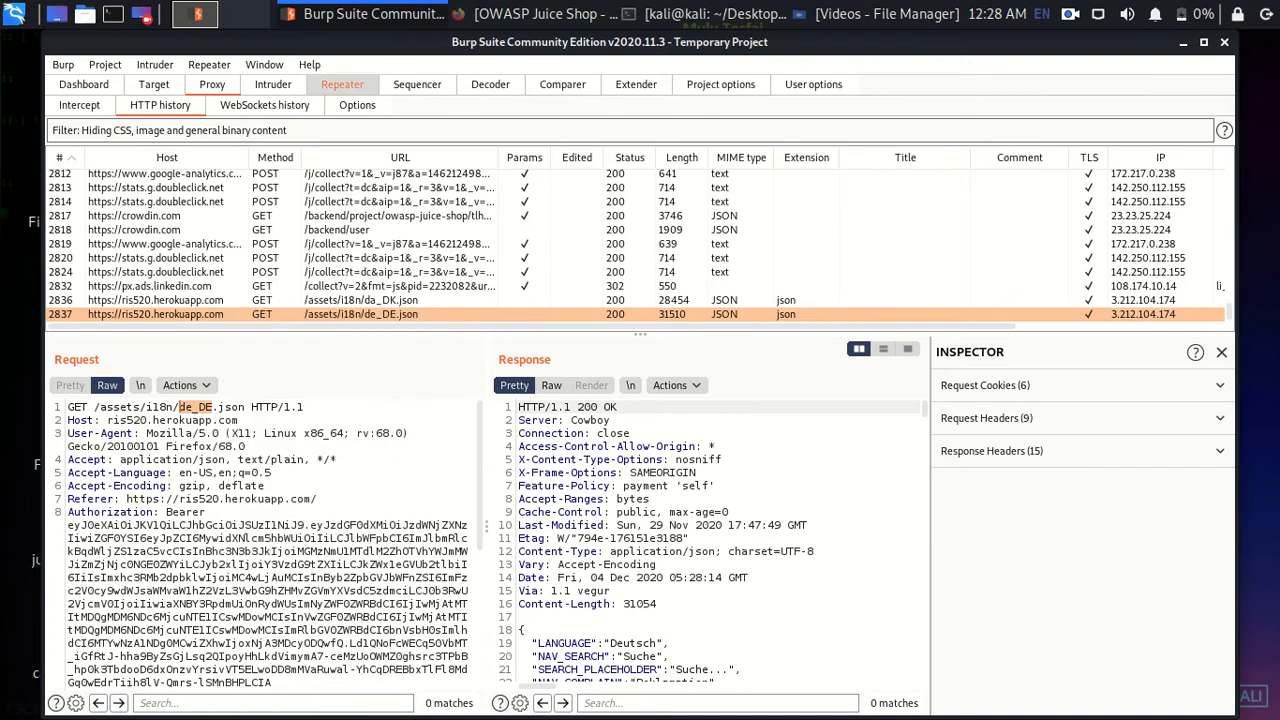
- Send the GET /assets/i18n/de_DE.json request from HTTP history to a new Repeater tab
key("ctrl+shift+r")
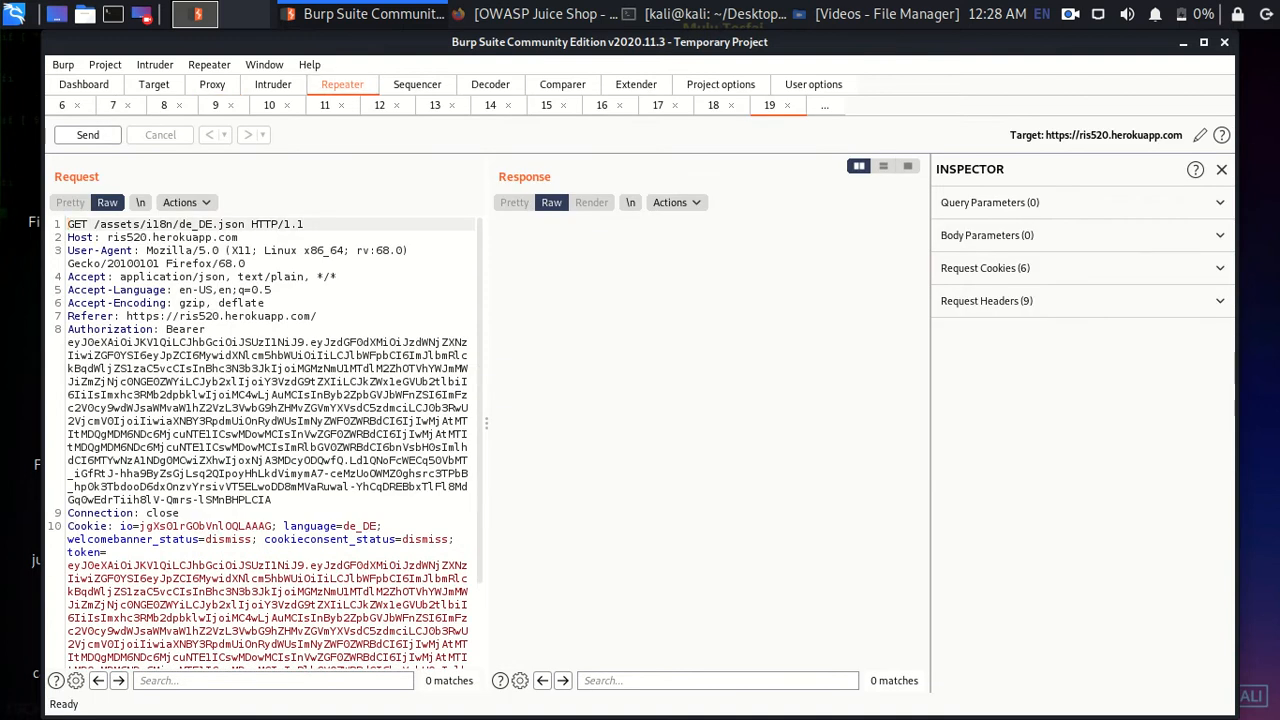
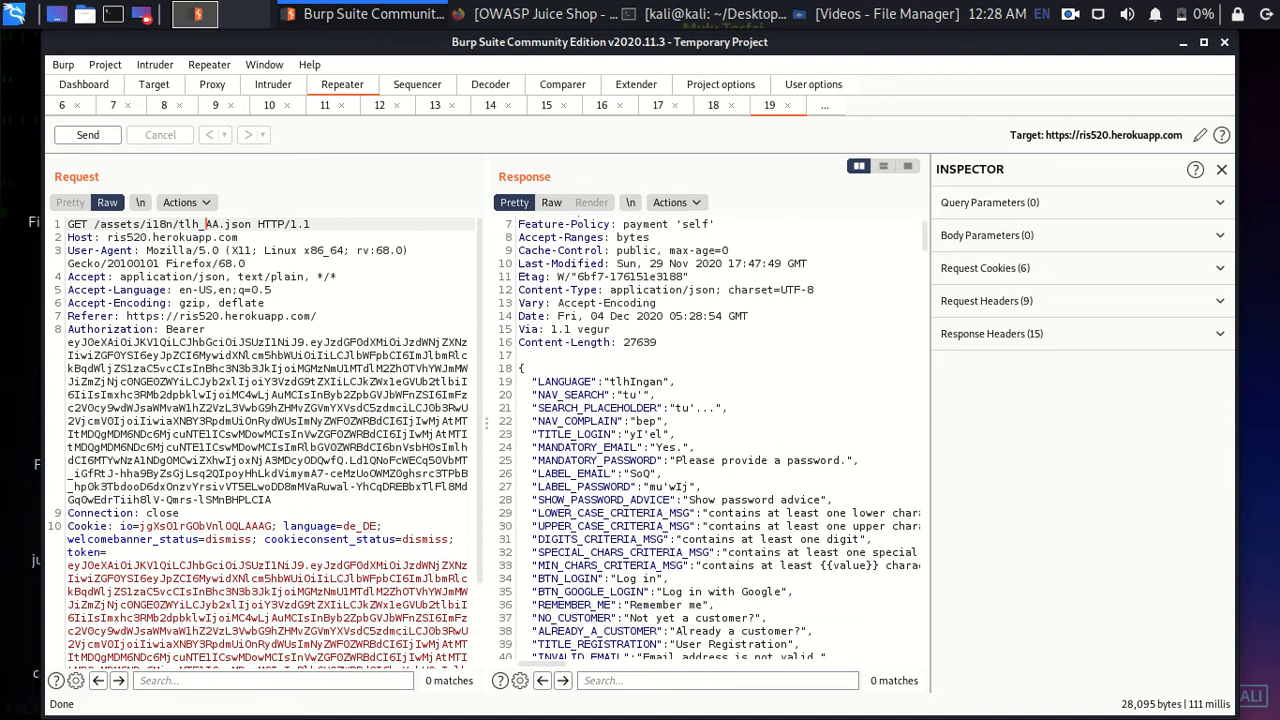
scroll(710, 440, "down", 6)
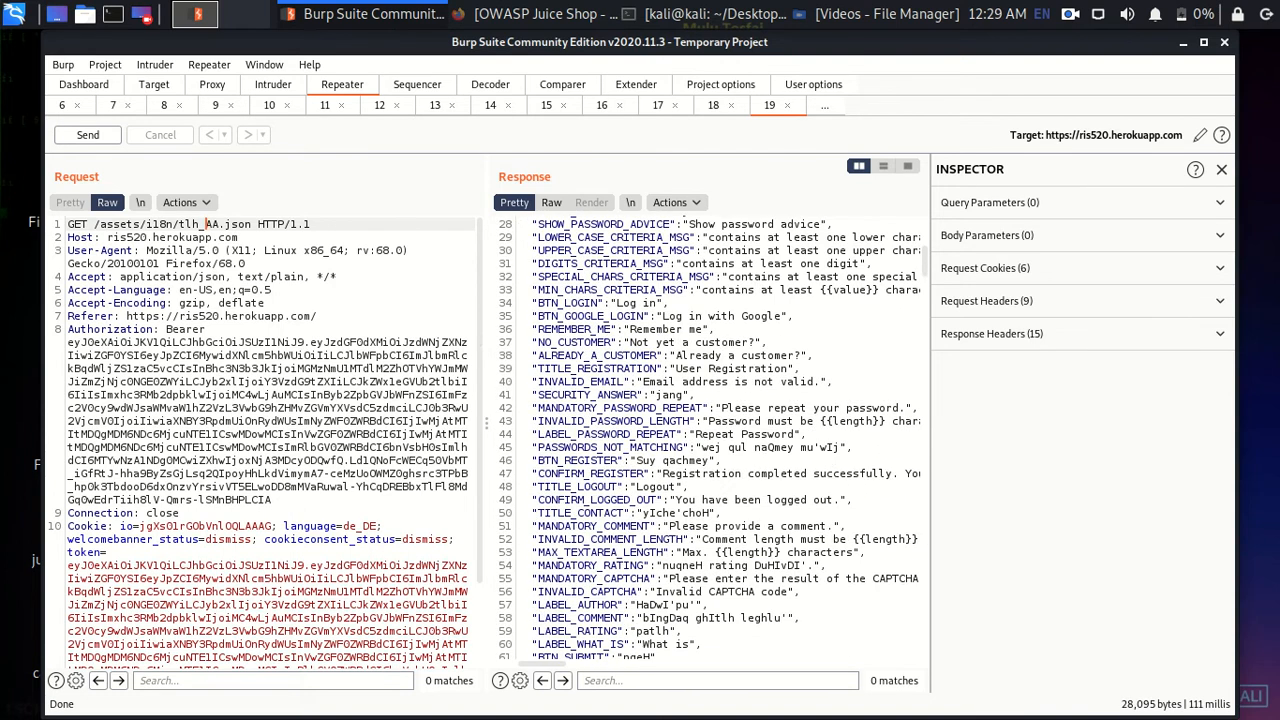
- Scroll through the 200 OK tlh_AA.json response to review the Klingon translation strings
scroll(710, 440, "up", 9)
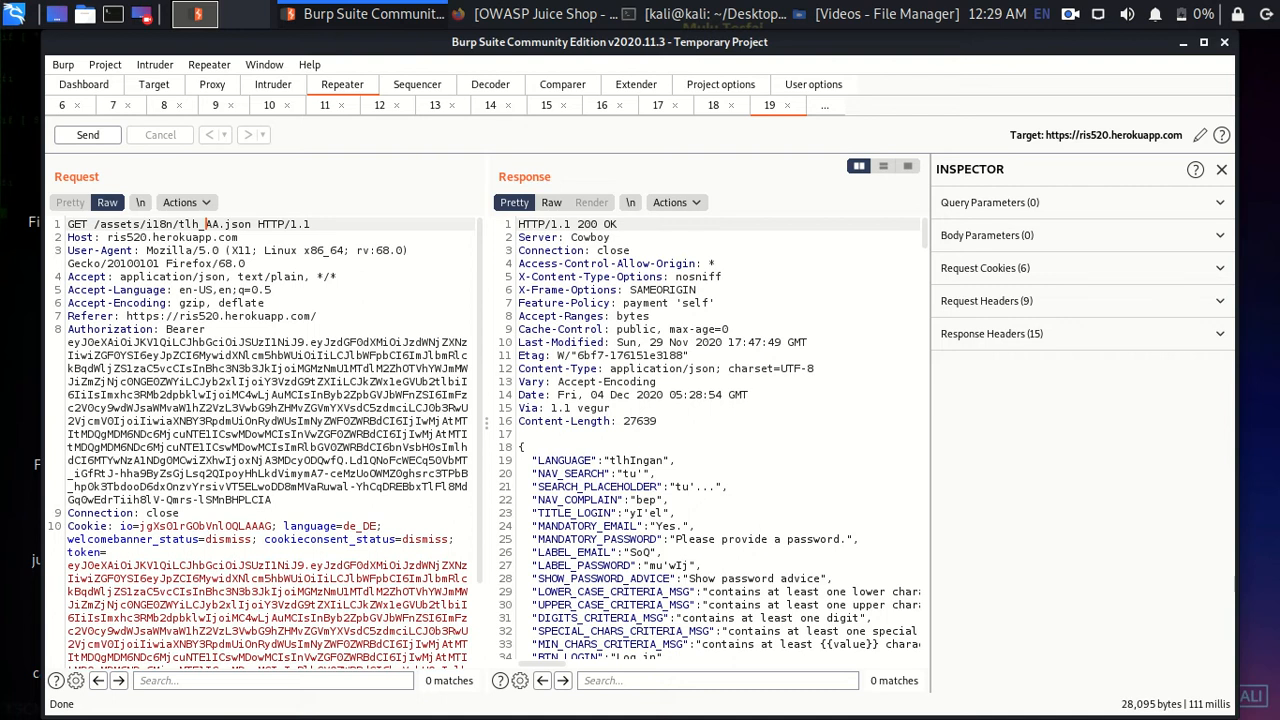
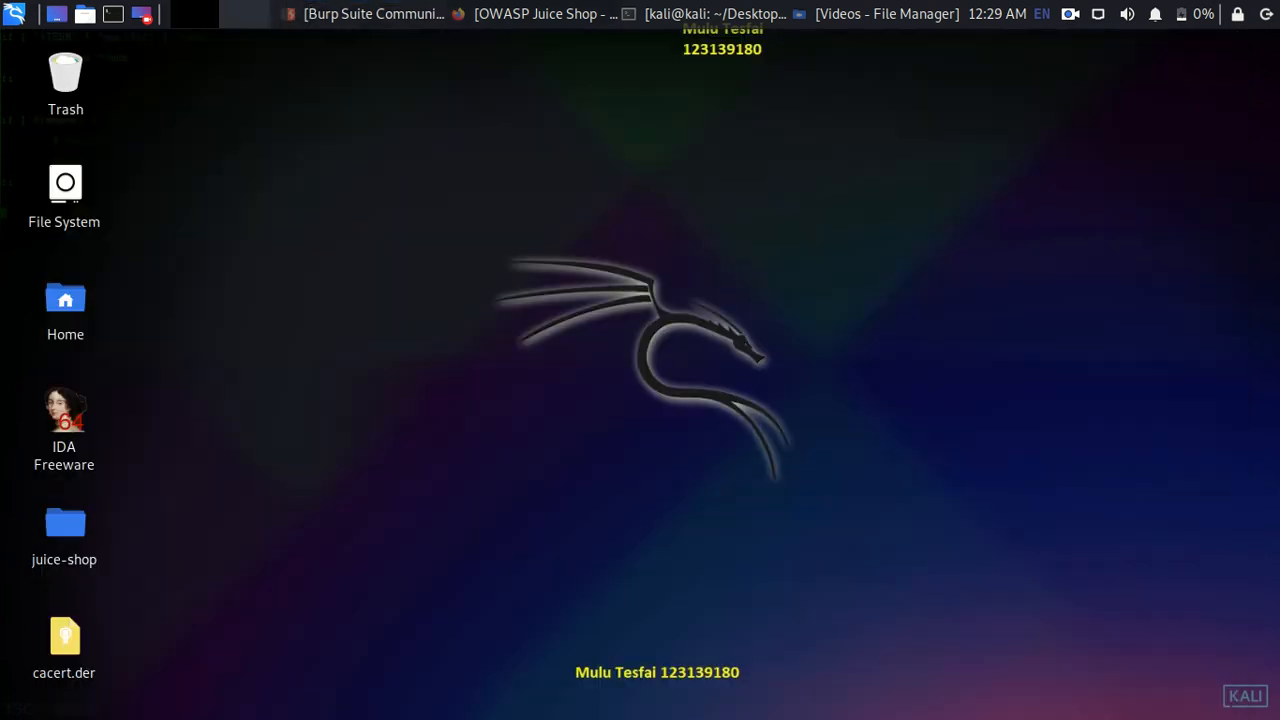
- Restore the Firefox window showing the Juice Shop score board from the taskbar
left_click(545, 14)
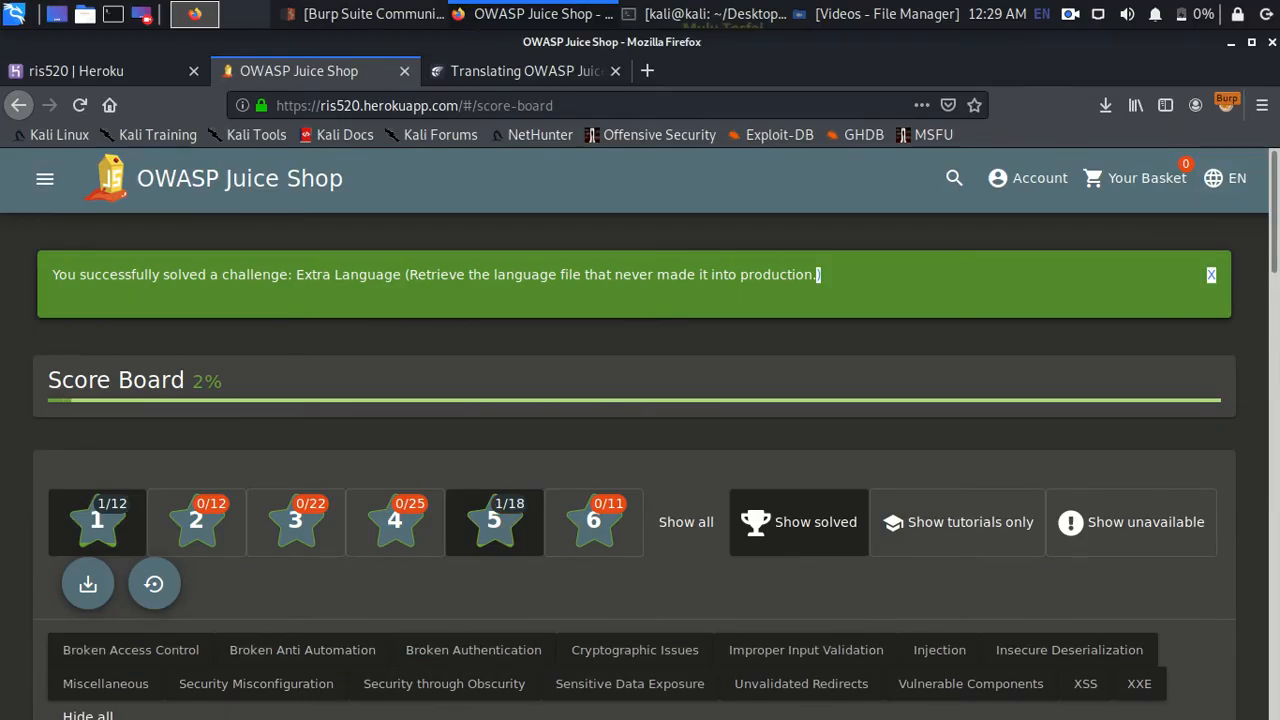
left_click_drag(816, 274, 119, 274)
scroll(630, 444, "down", 3)
scroll(630, 444, "down", 5)
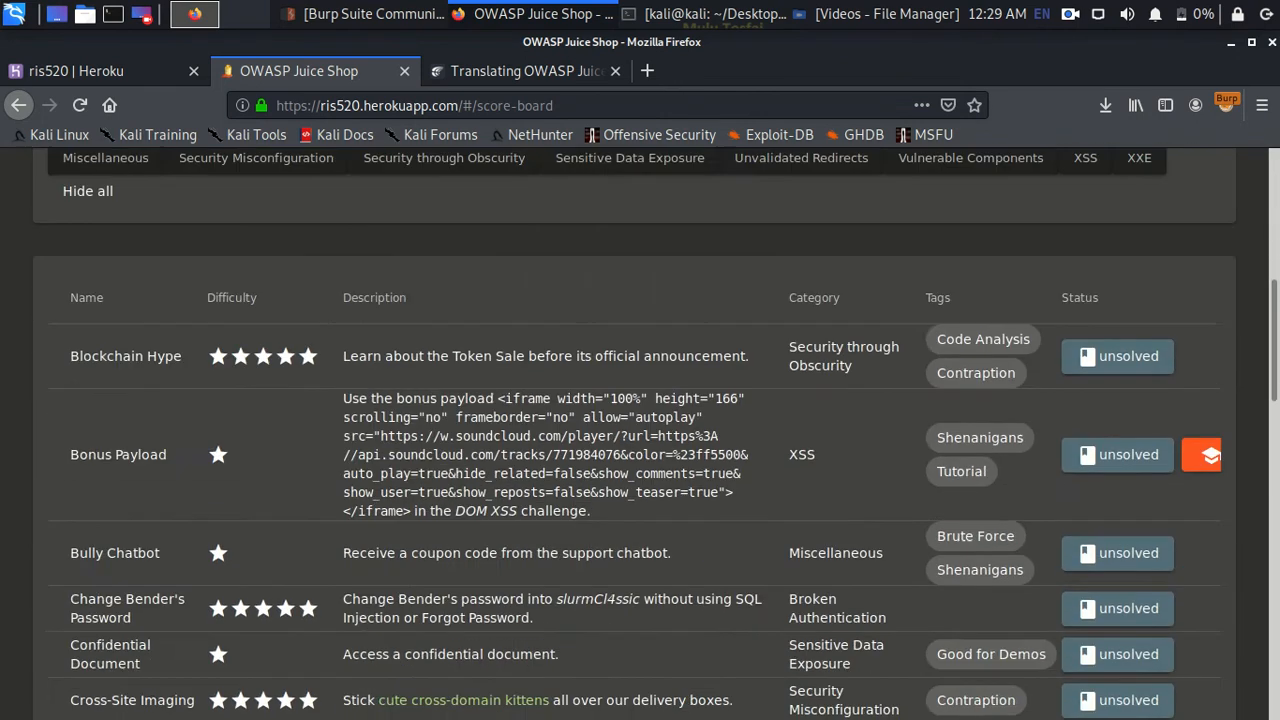
scroll(630, 444, "down", 2)
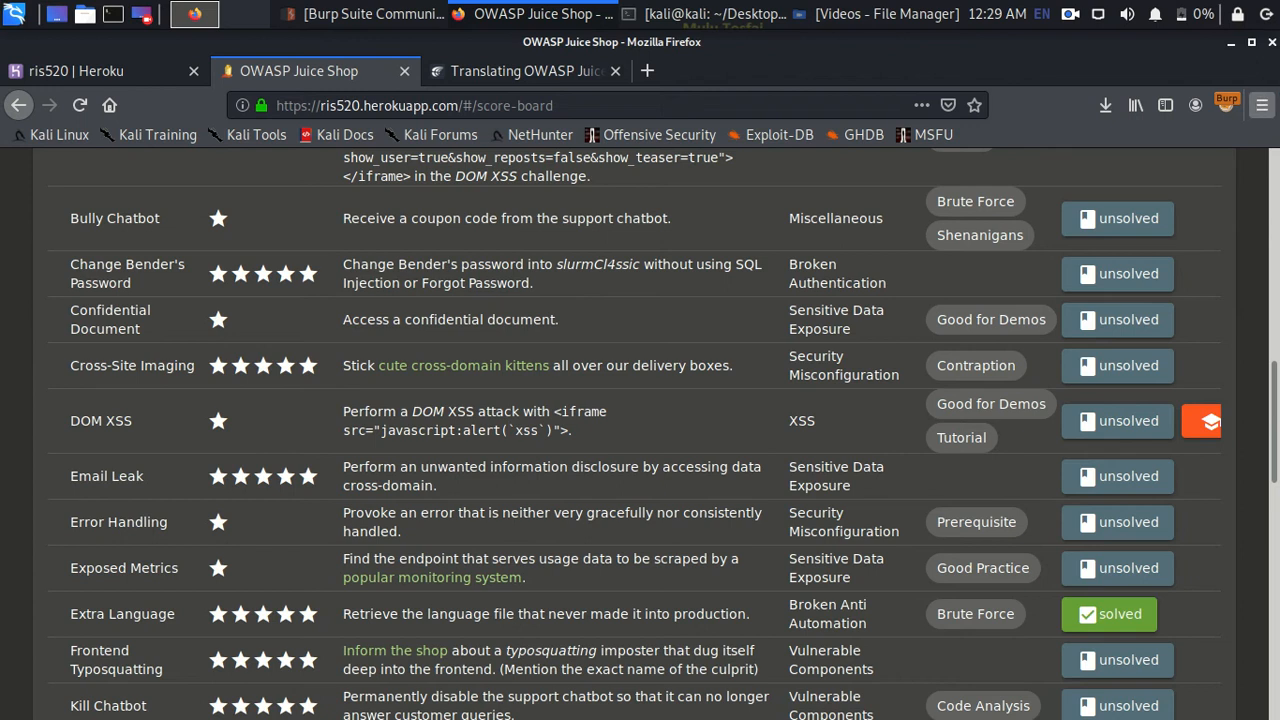
scroll(640, 430, "up", 7)
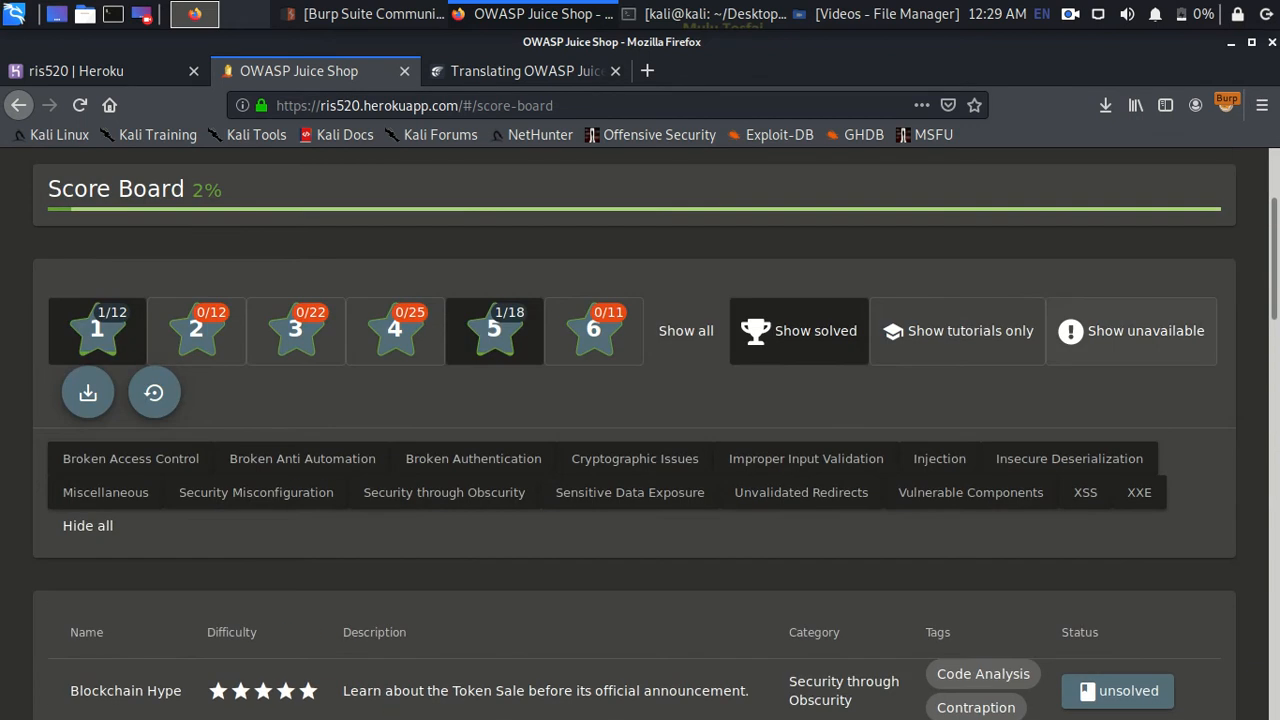
scroll(640, 430, "up", 2)
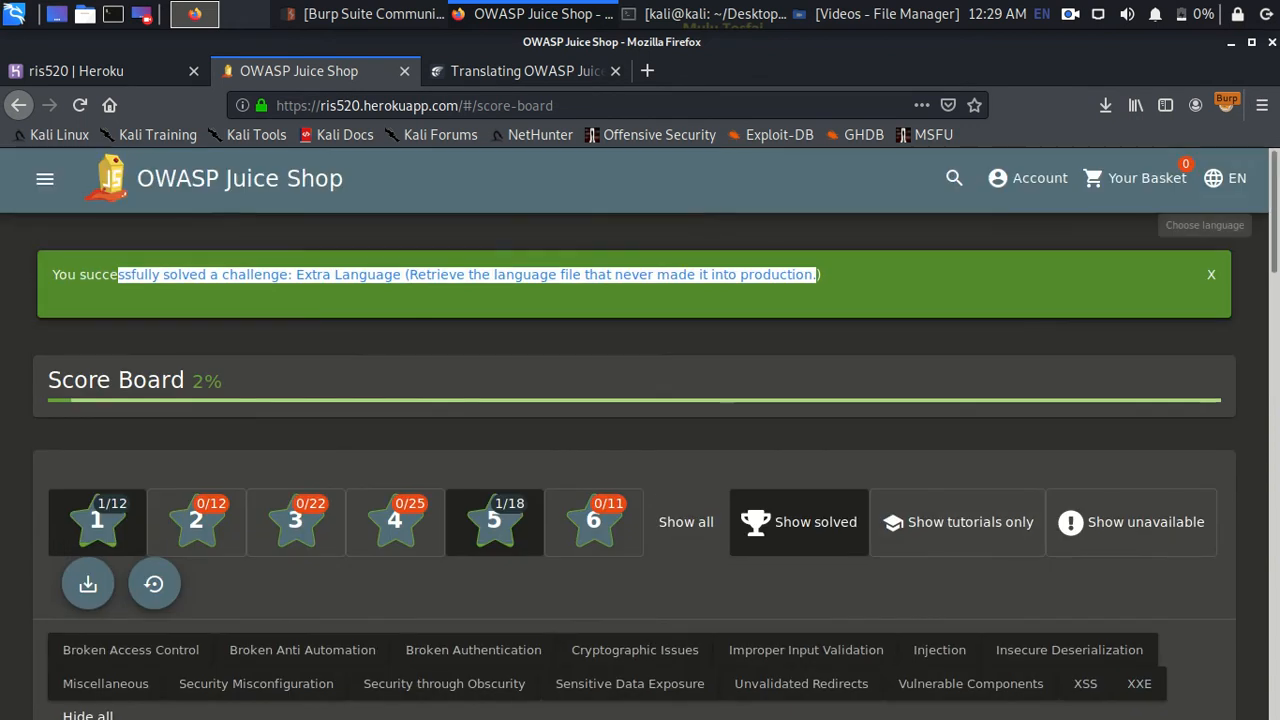
- Scroll through the whole language menu from the EN header button, then dismiss it
left_click(1222, 178)
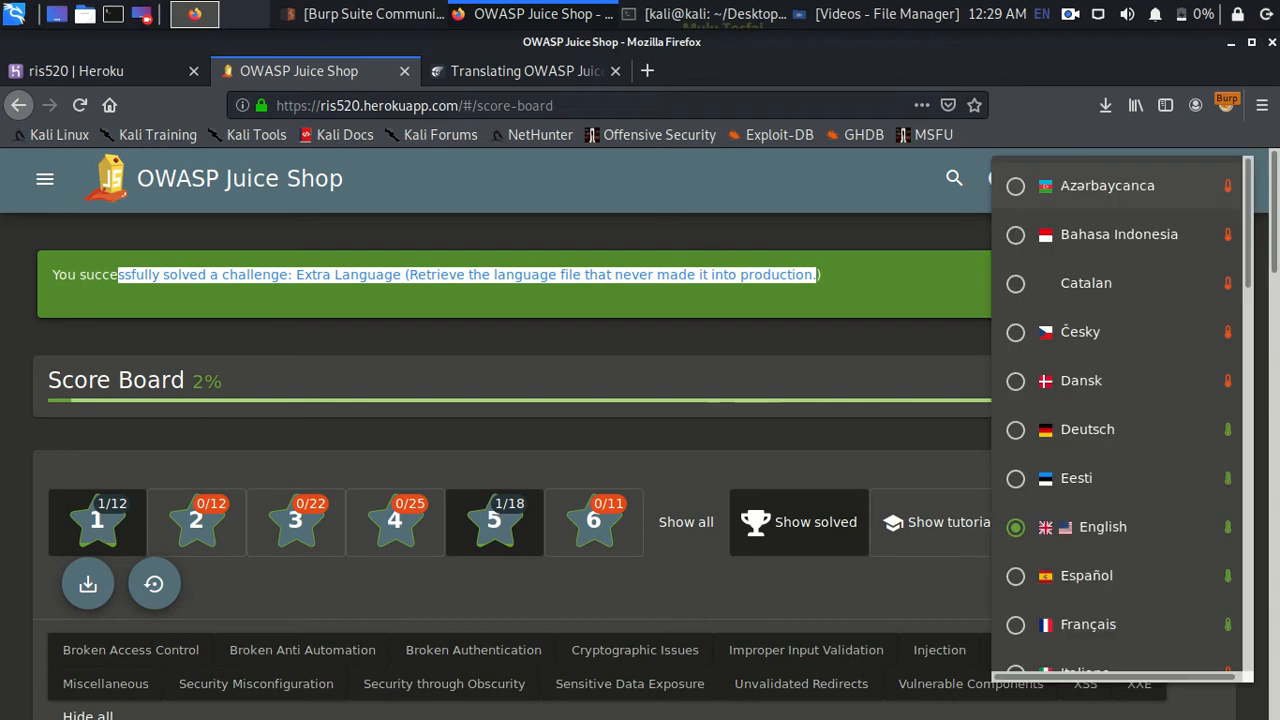
scroll(1110, 310, "down", 4)
scroll(1110, 310, "down", 9)
scroll(1110, 394, "down", 7)
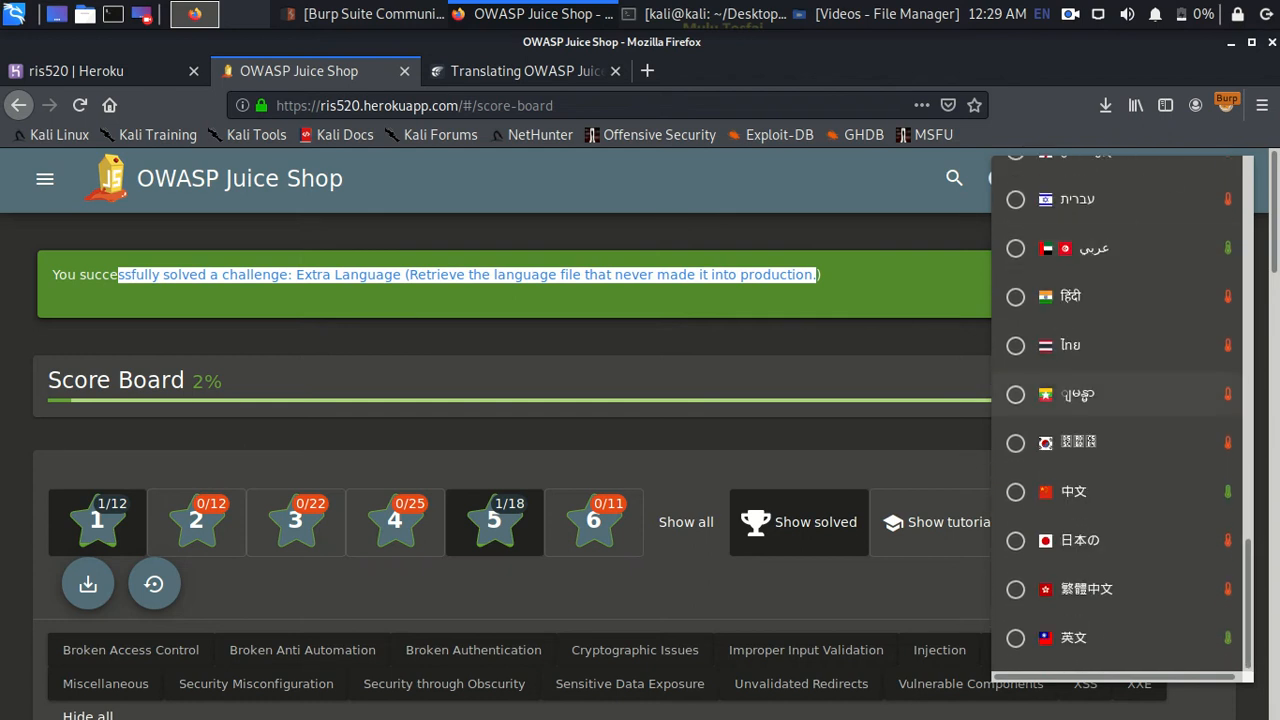
scroll(1110, 394, "up", 8)
scroll(1110, 394, "up", 10)
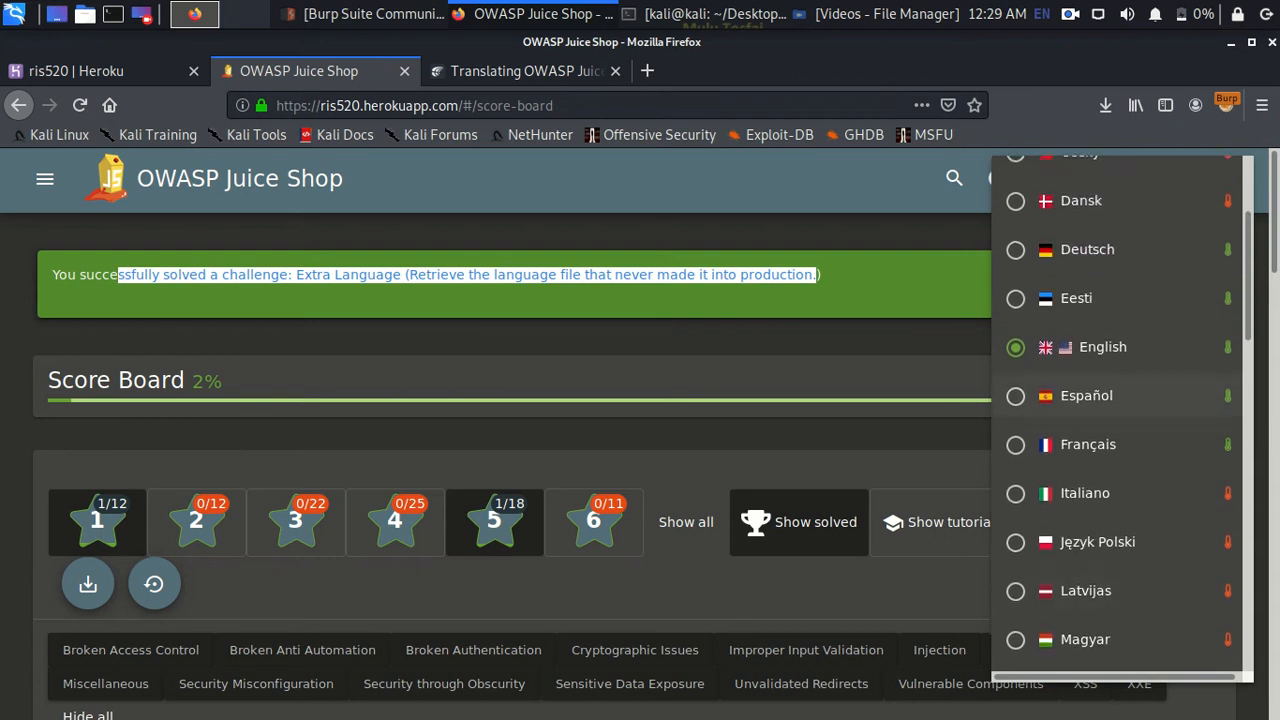
scroll(1110, 412, "up", 3)
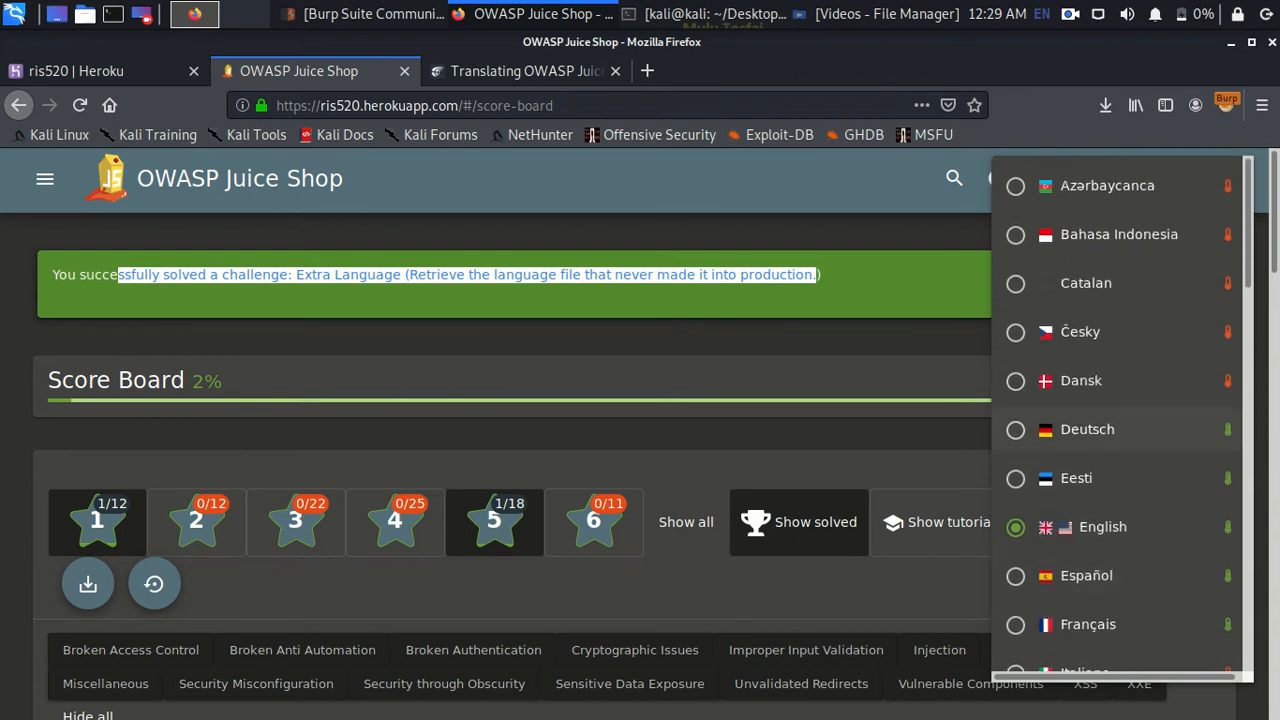
scroll(1110, 300, "down", 2)
scroll(1110, 470, "down", 12)
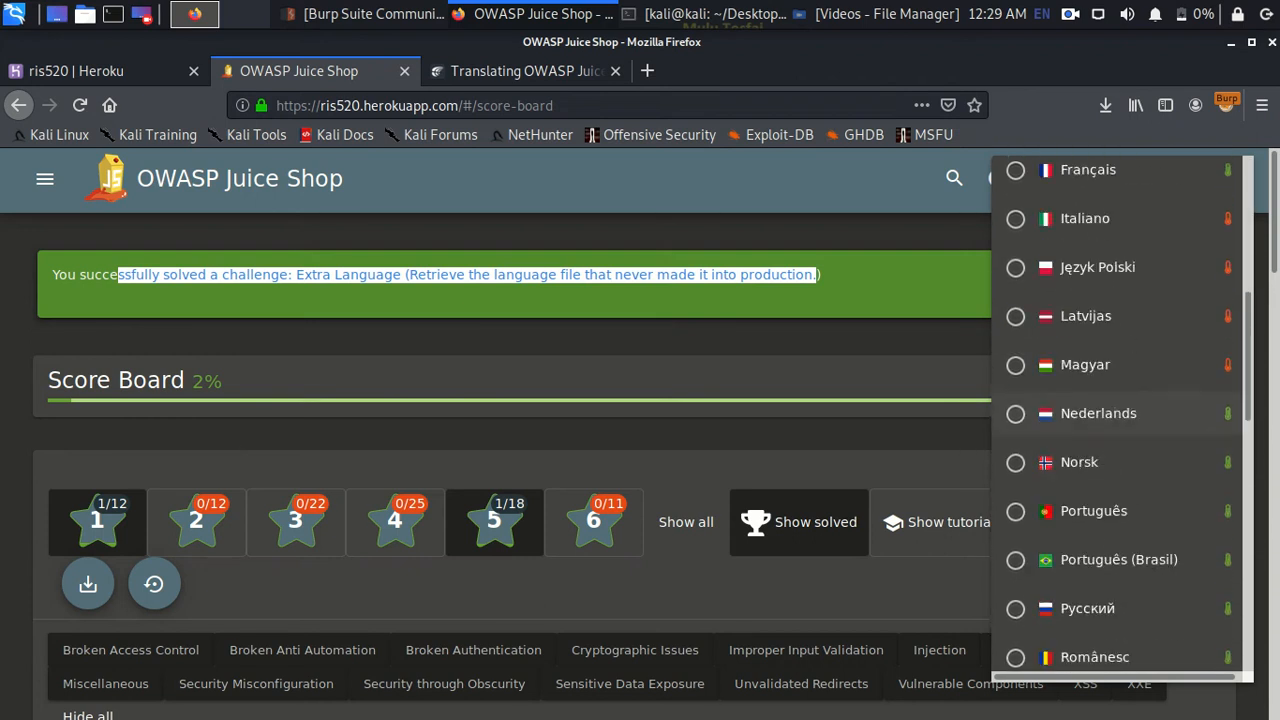
scroll(1110, 470, "down", 7)
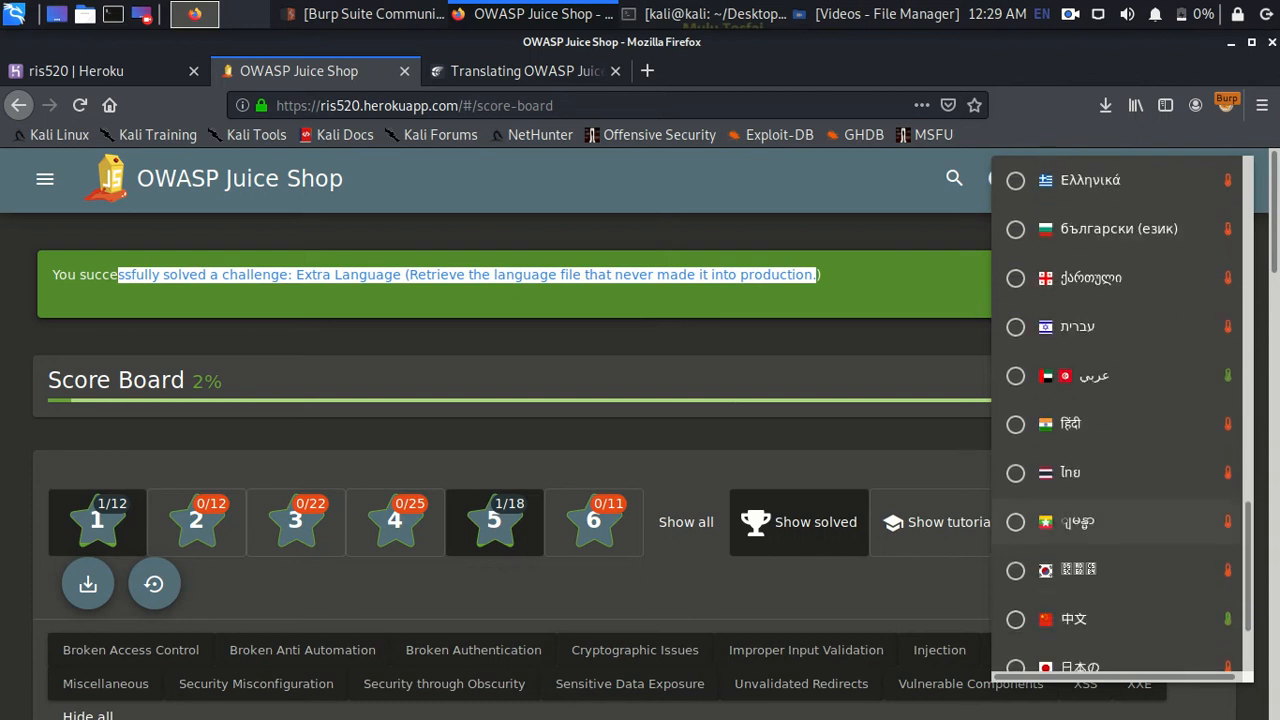
scroll(1110, 500, "down", 3)
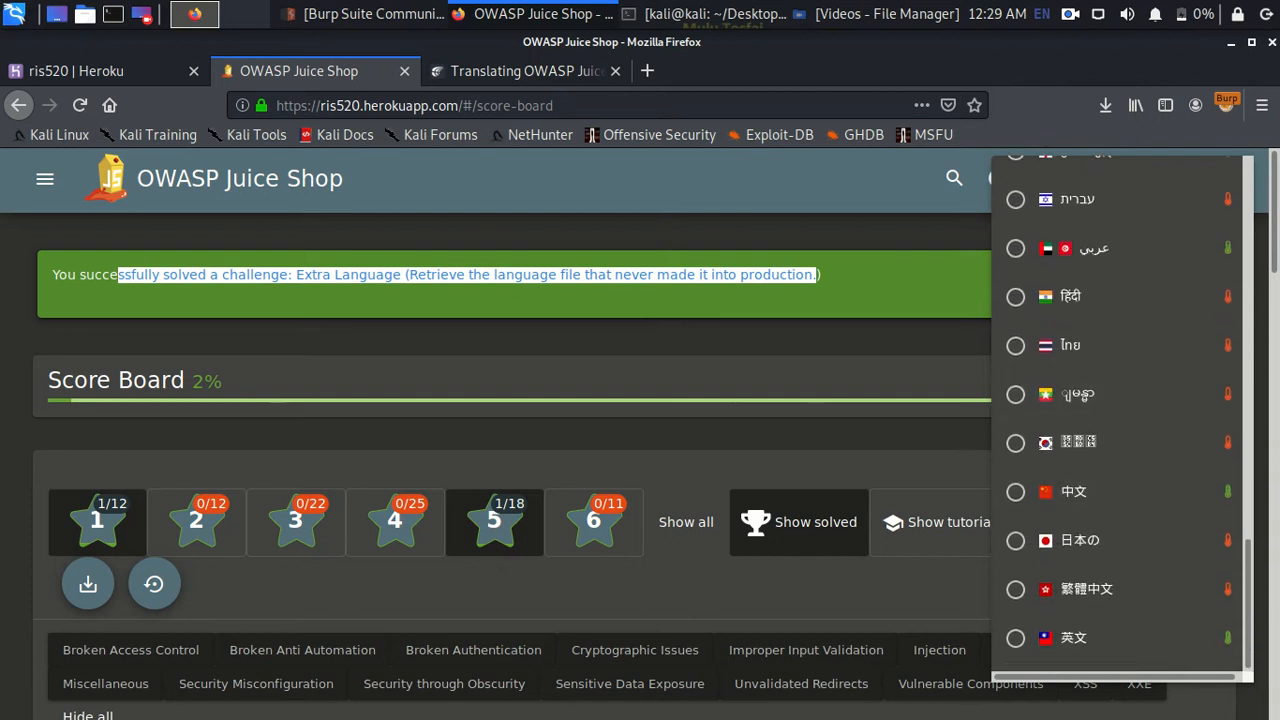
key("Escape")
- Scroll the score board to check that Extra Language is now marked solved
scroll(640, 430, "down", 10)
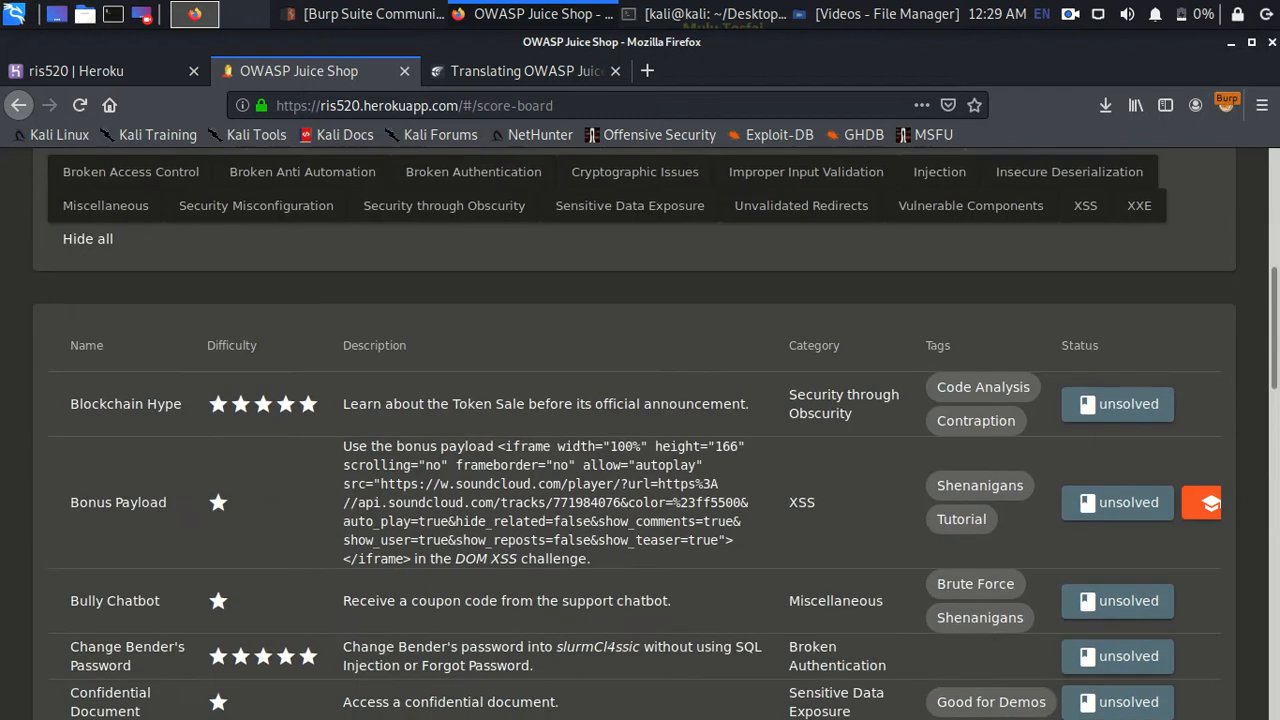
scroll(1110, 430, "down", 4)
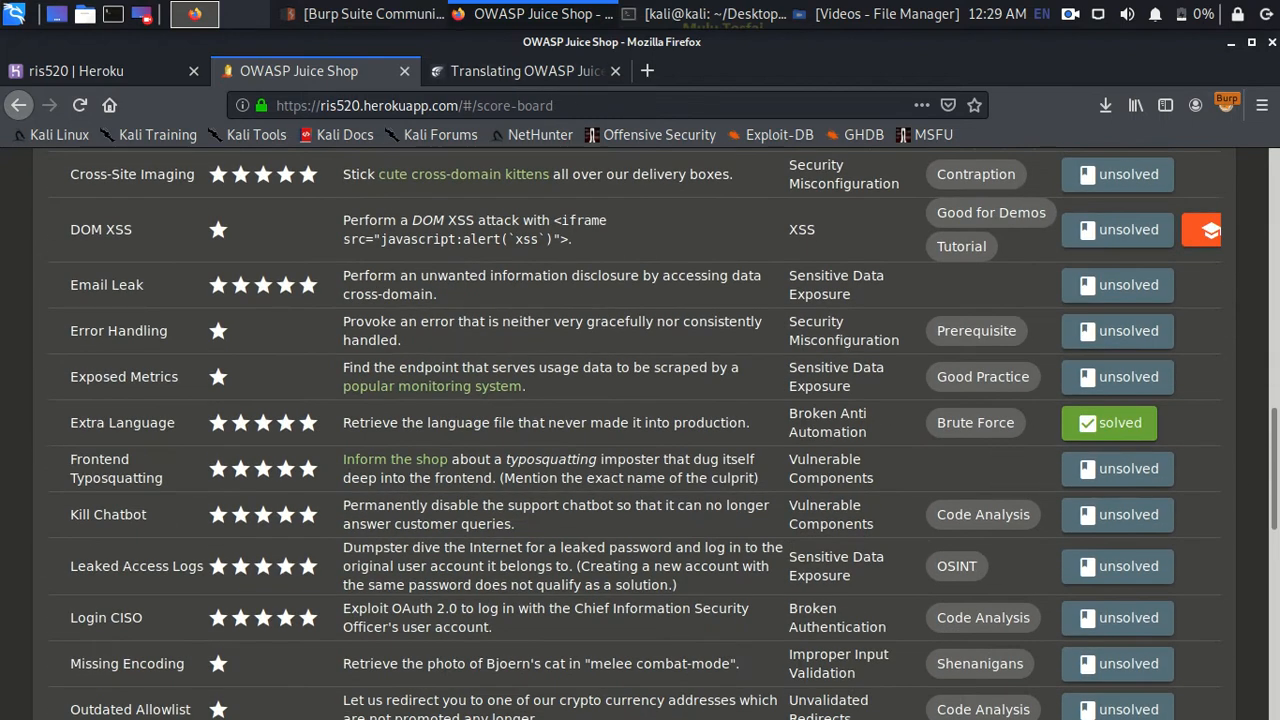
scroll(640, 430, "up", 3)
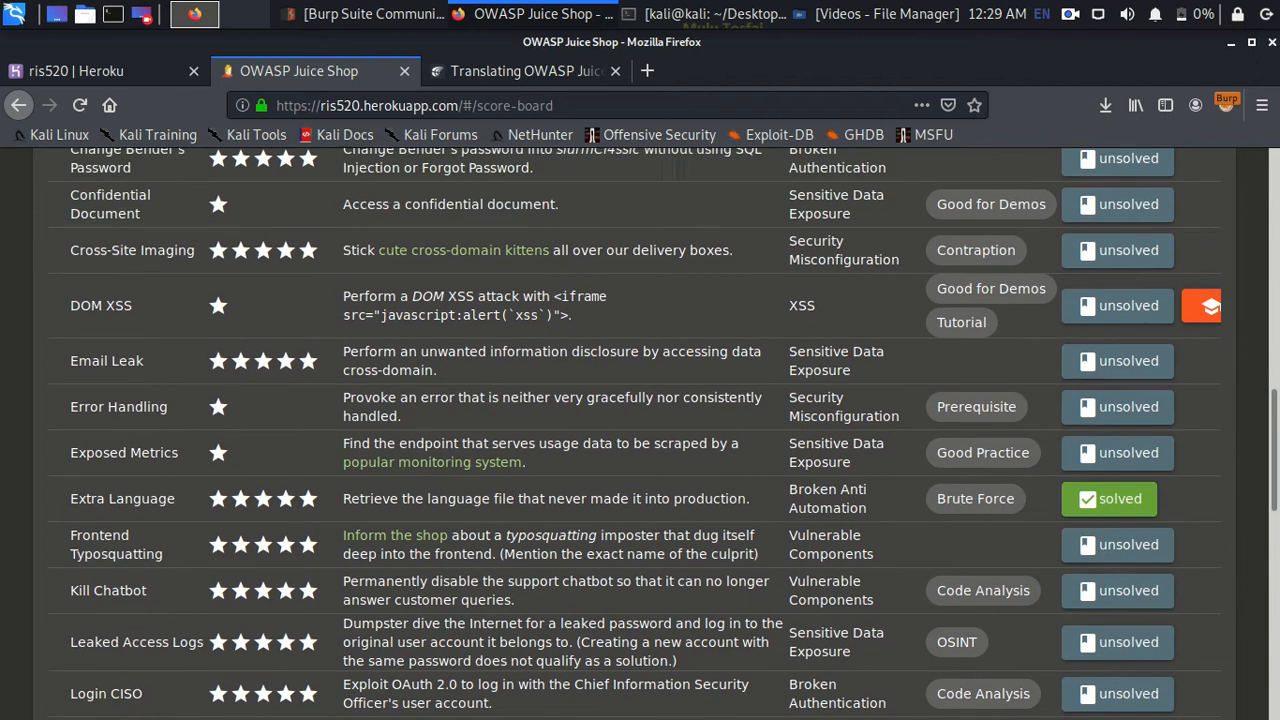
scroll(640, 430, "up", 3)
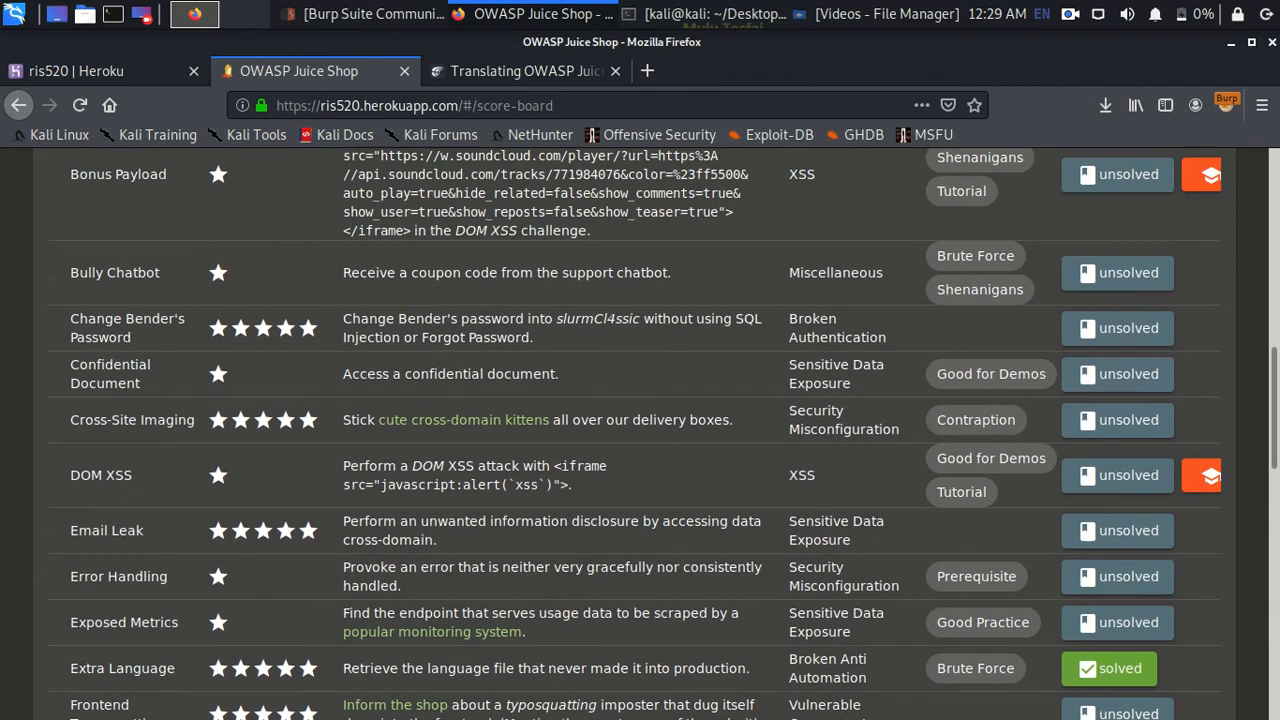
scroll(640, 430, "up", 1)
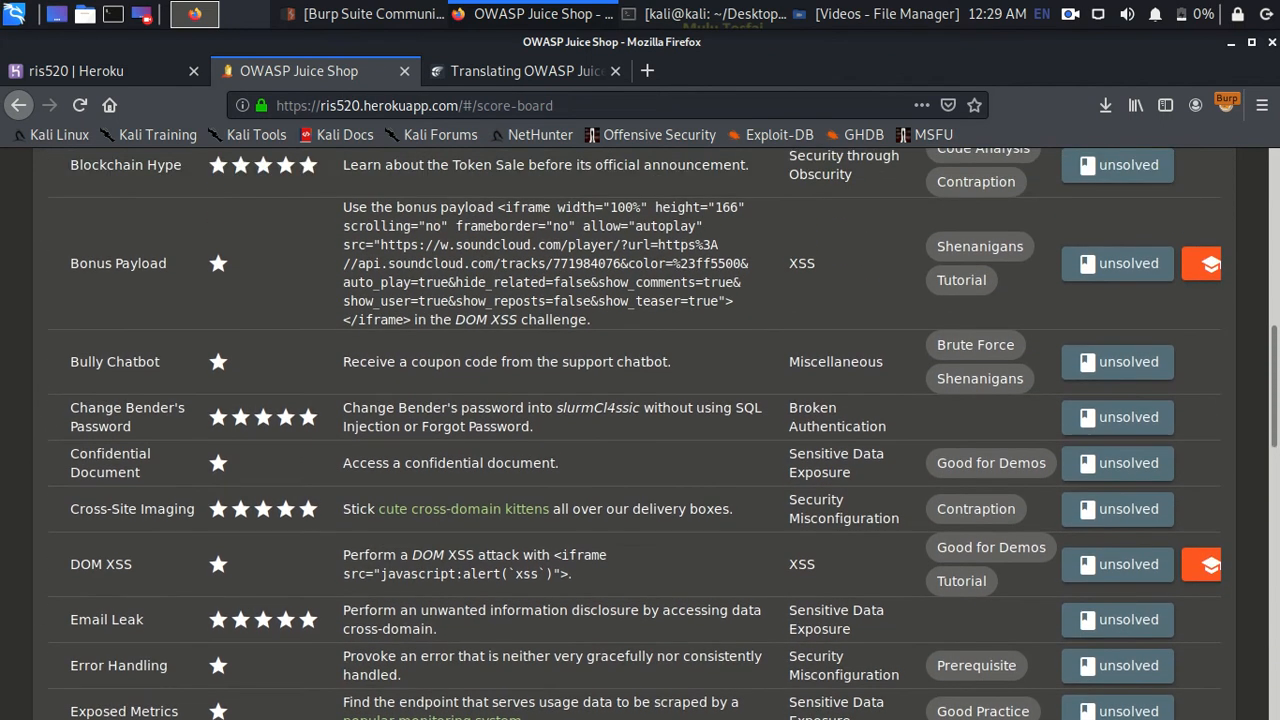
left_click_drag(131, 427, 70, 408)
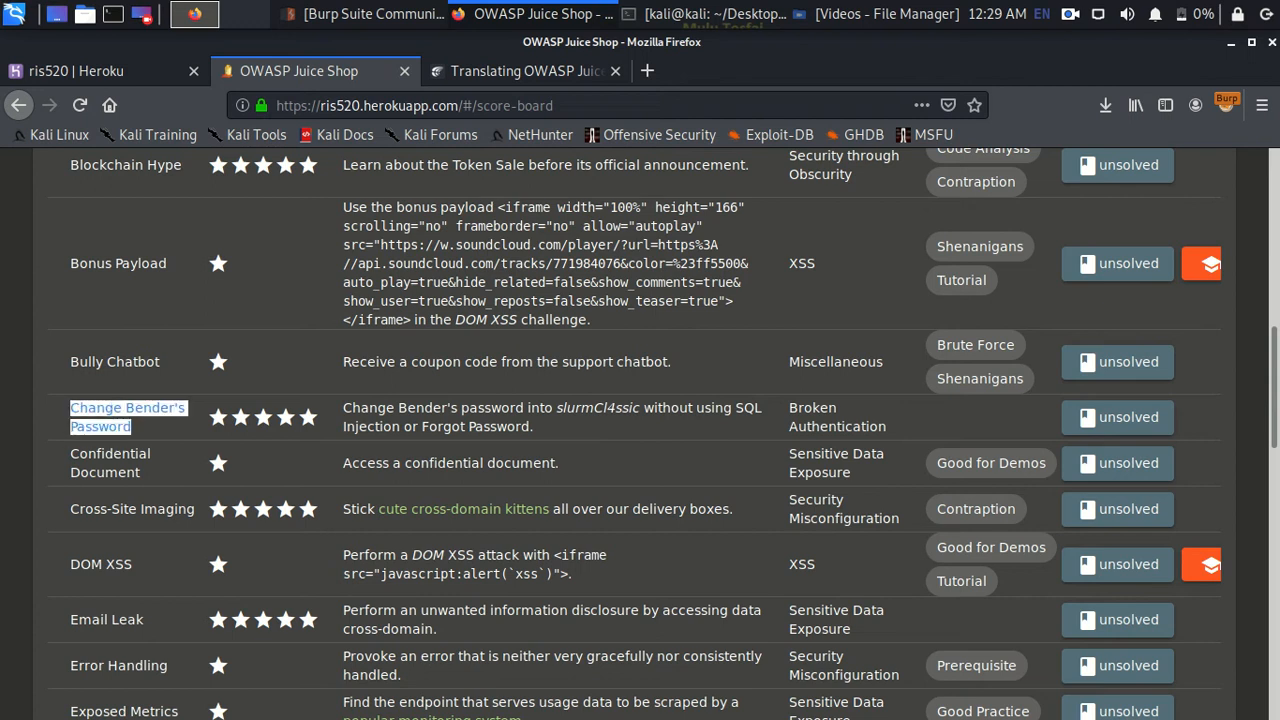
left_click_drag(644, 408, 556, 408)
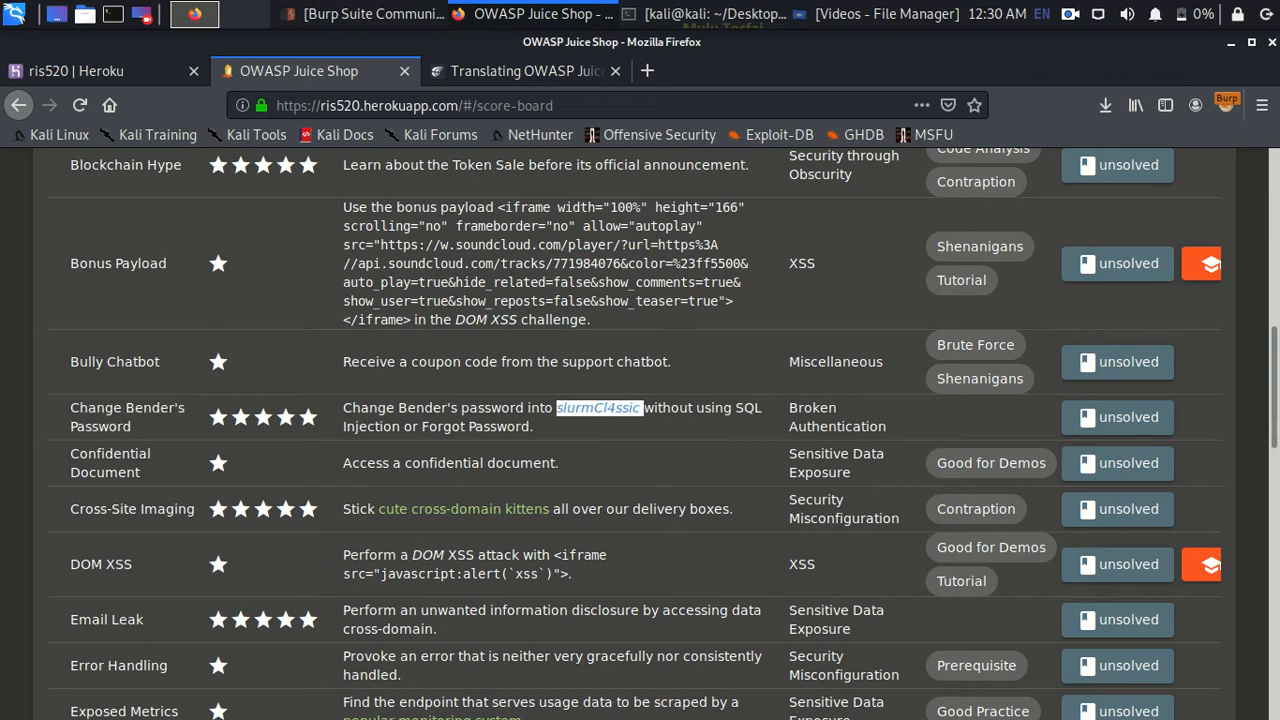
scroll(640, 430, "down", 2)
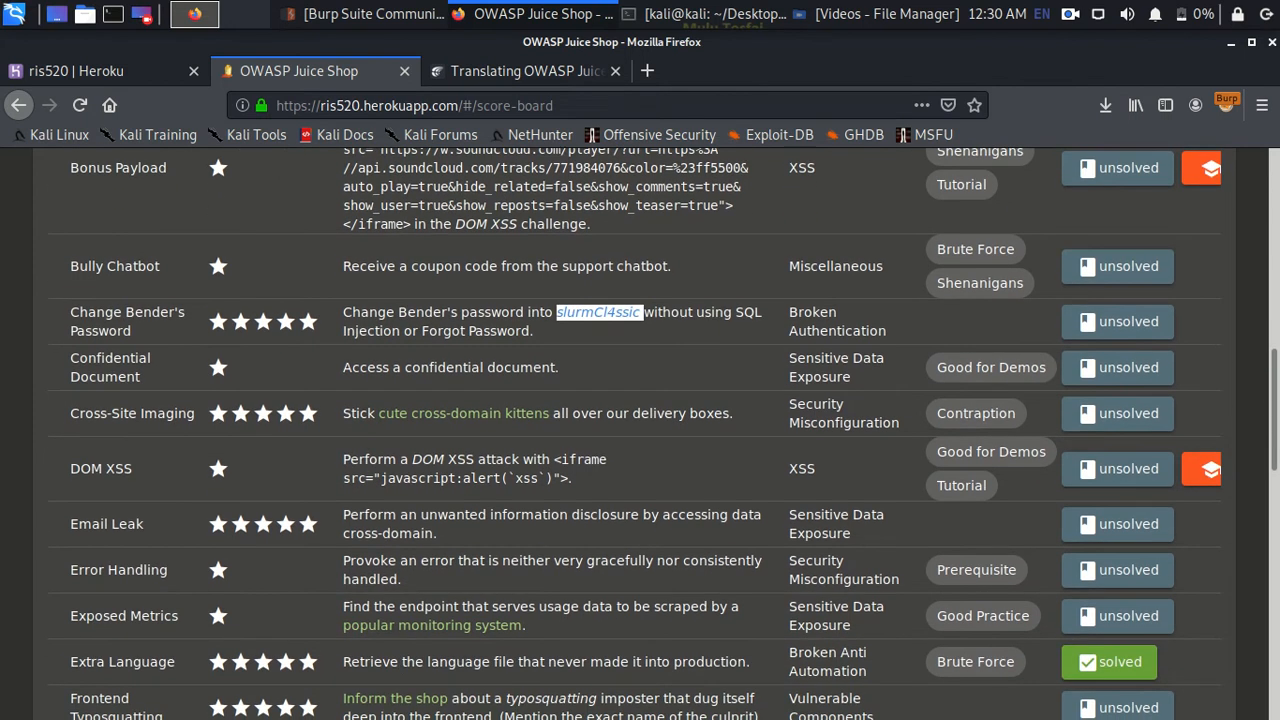
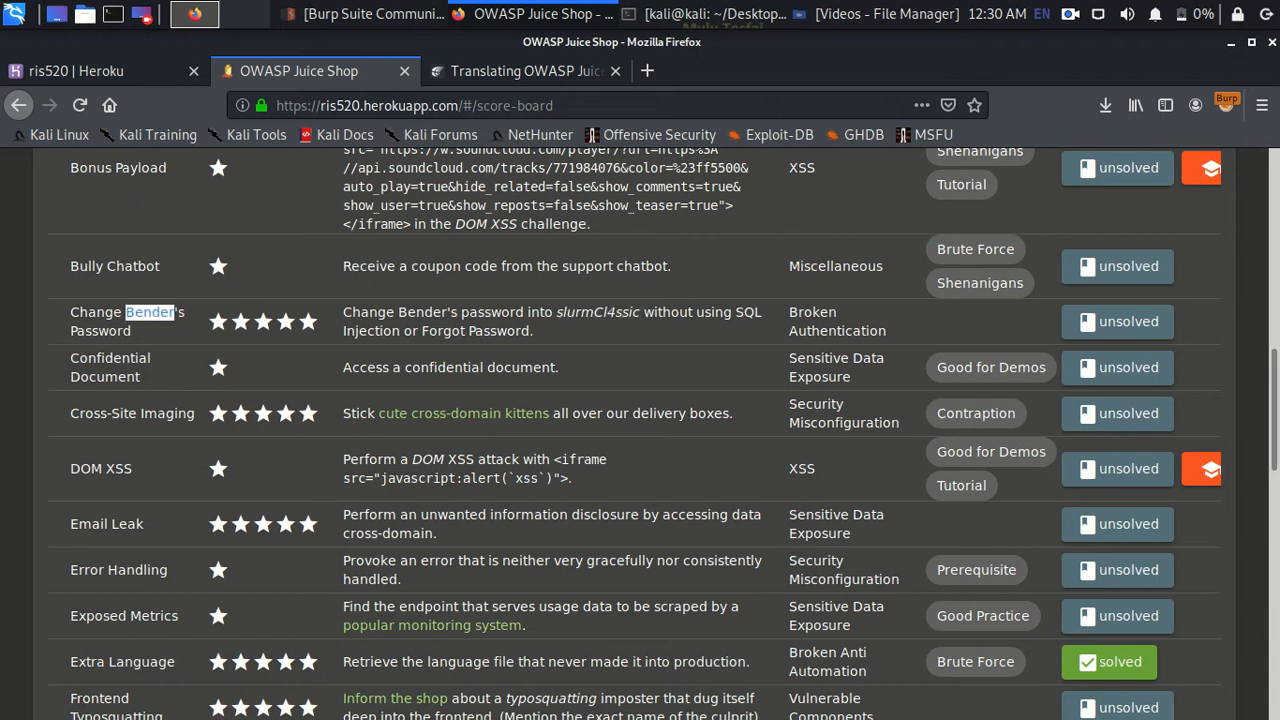
- Scroll down the score board and select the user's domain in the Unsigned JWT row
scroll(640, 430, "down", 5)
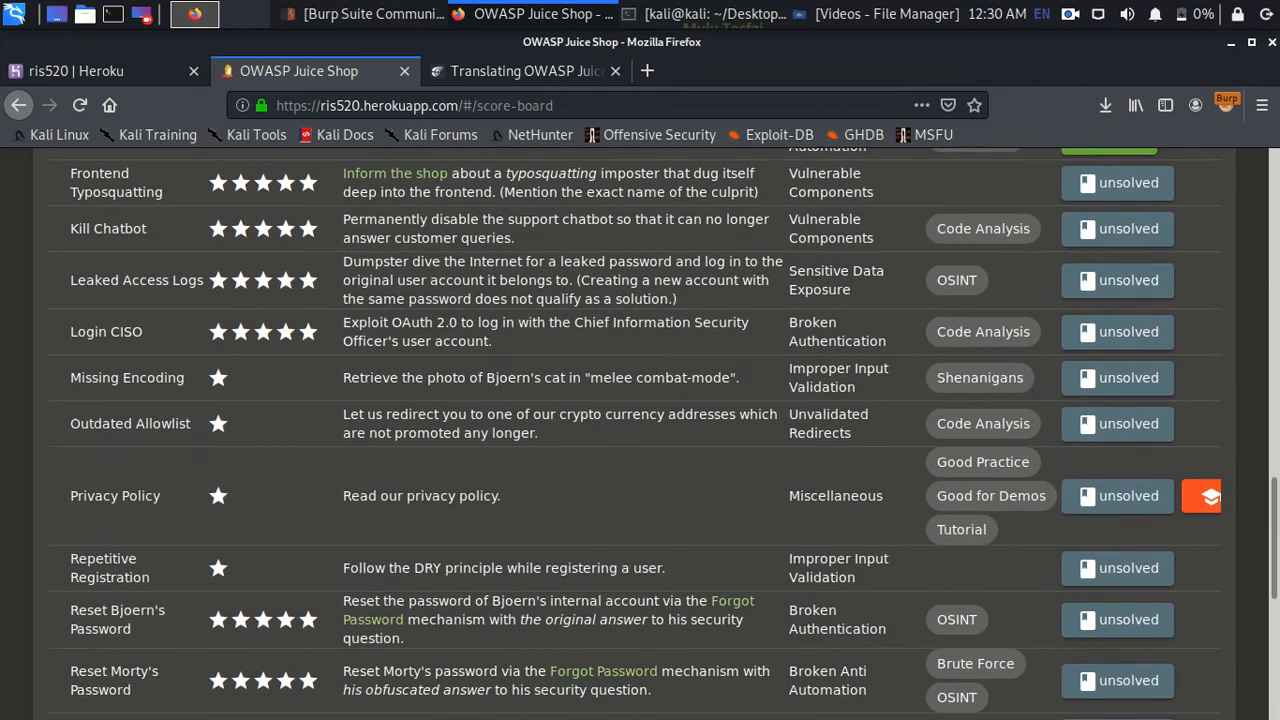
scroll(640, 430, "down", 3)
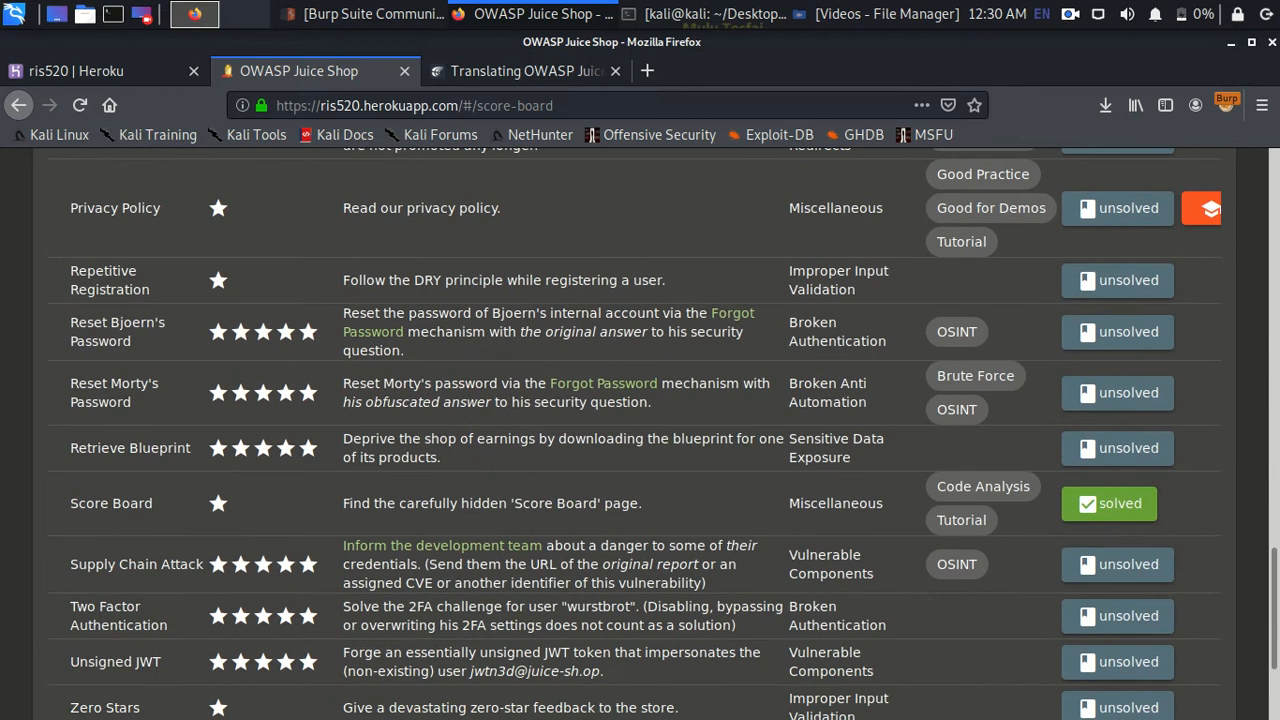
scroll(640, 430, "down", 2)
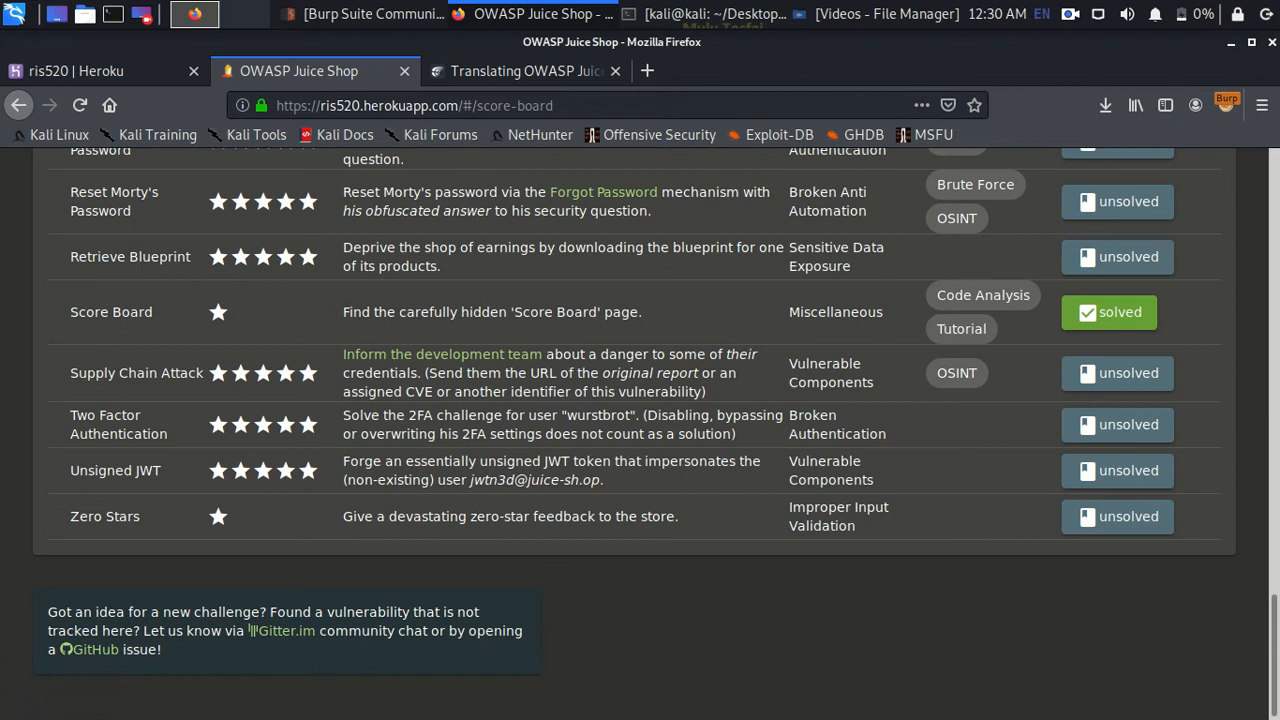
left_click_drag(472, 480, 604, 480)
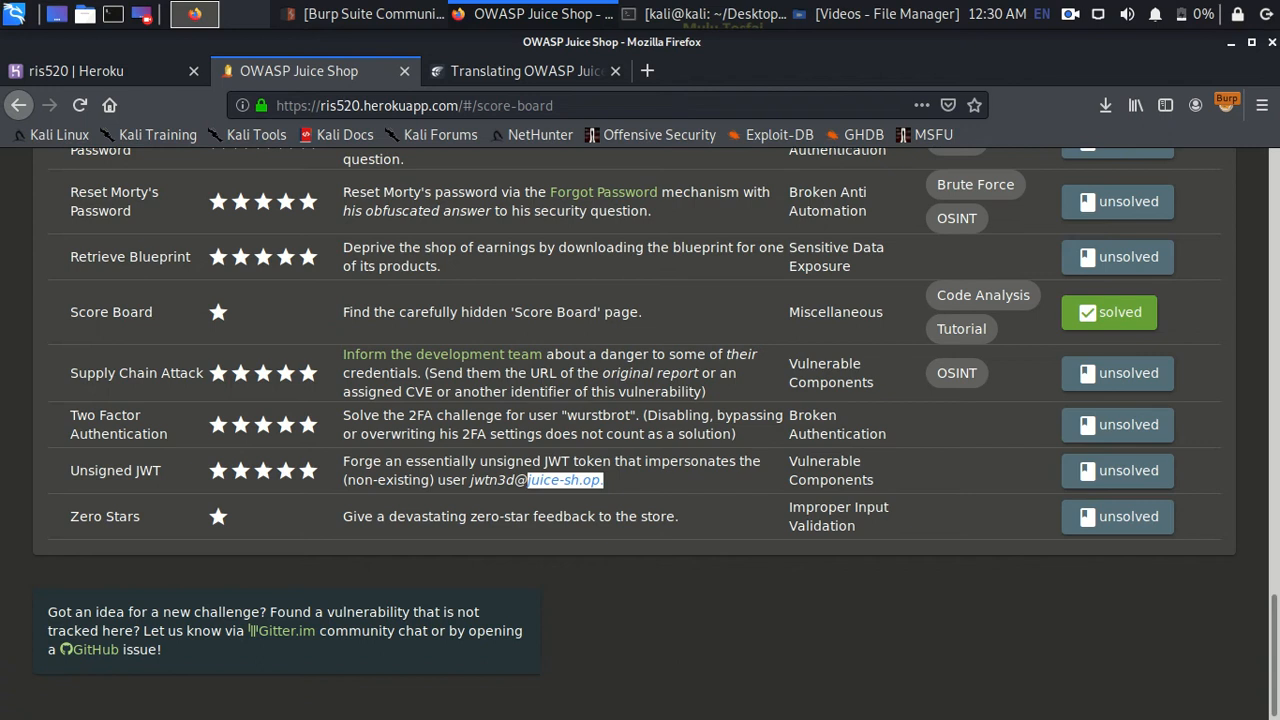
- Log out of the bender account from the Account menu
scroll(634, 416, "up", 5)
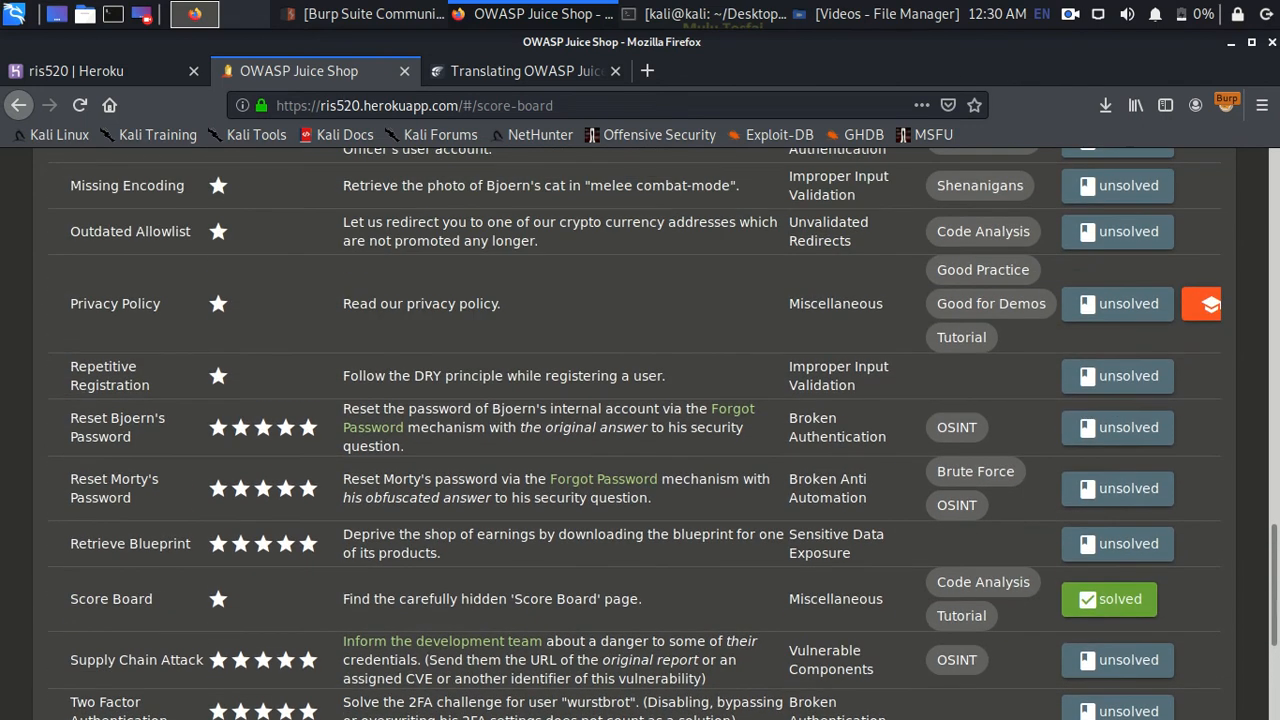
scroll(528, 623, "down", 3)
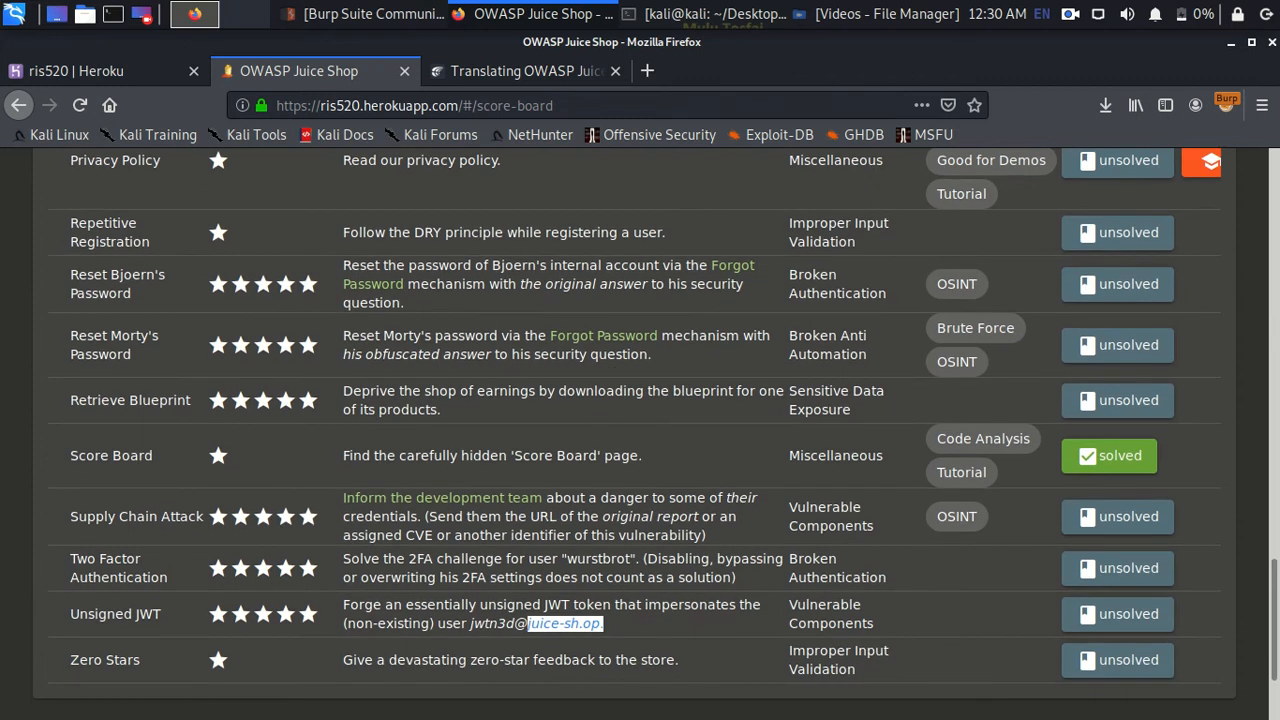
scroll(528, 623, "up", 5)
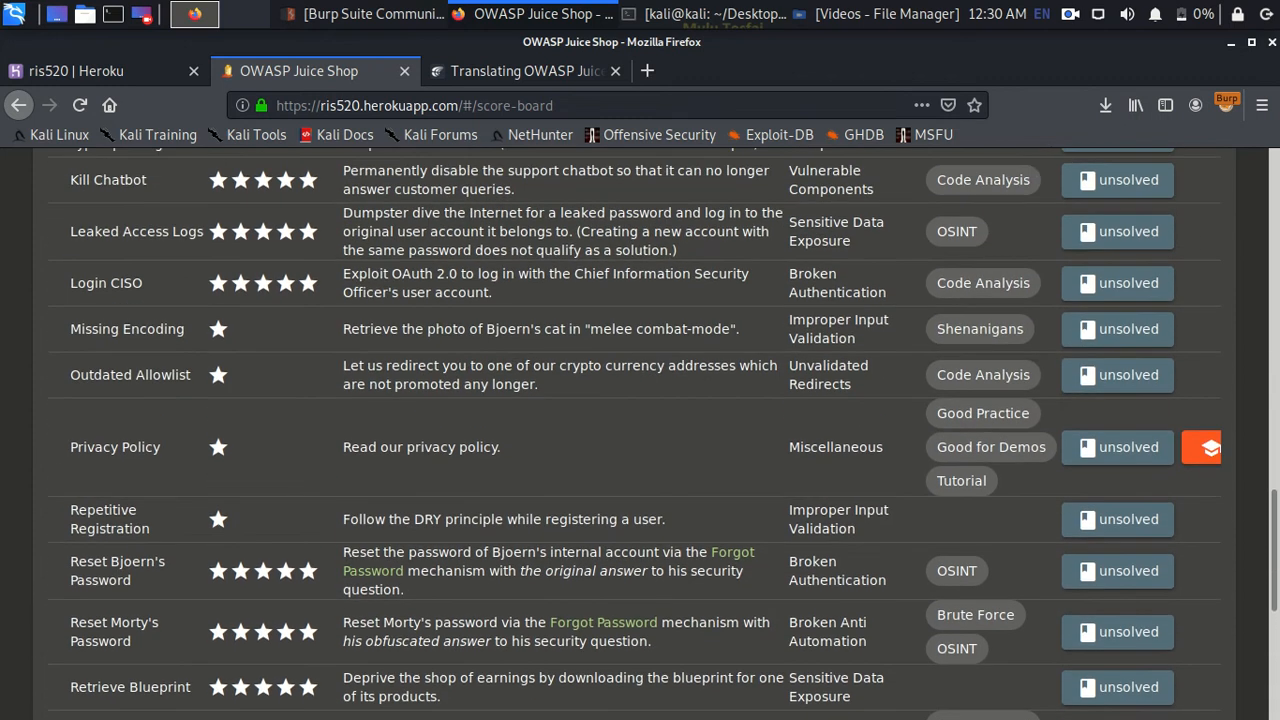
scroll(528, 623, "up", 5)
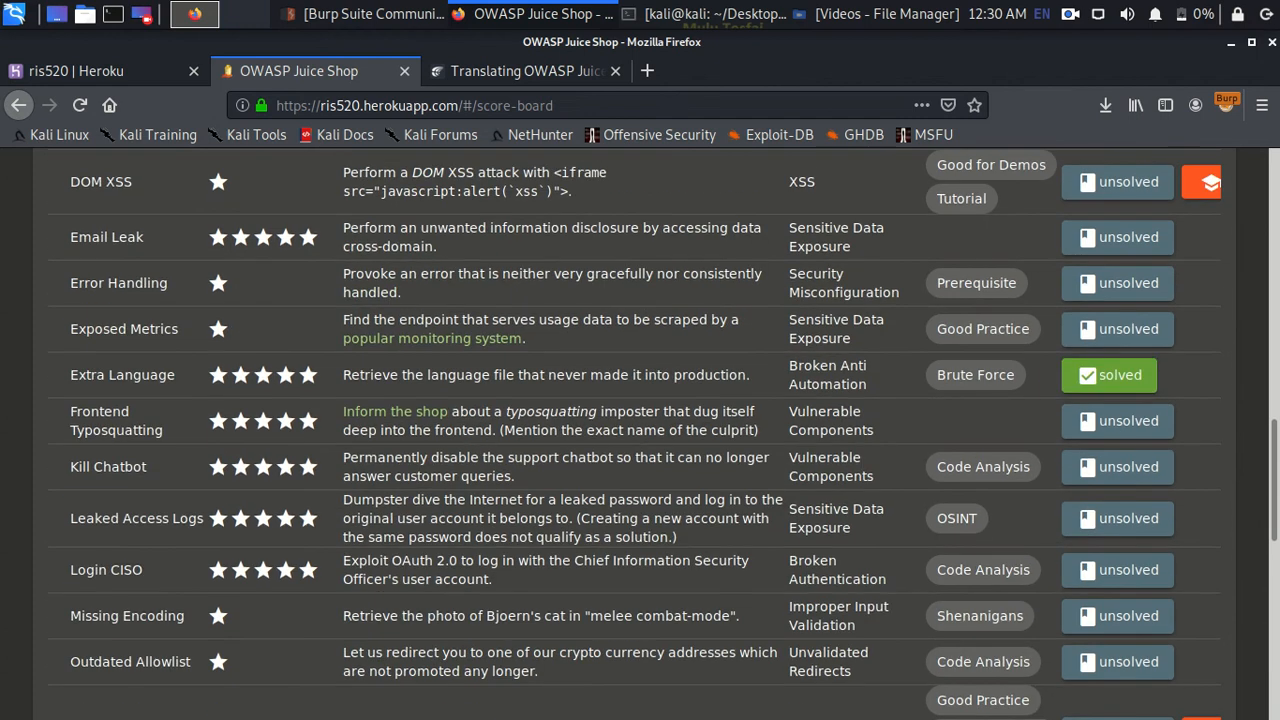
scroll(640, 434, "up", 3)
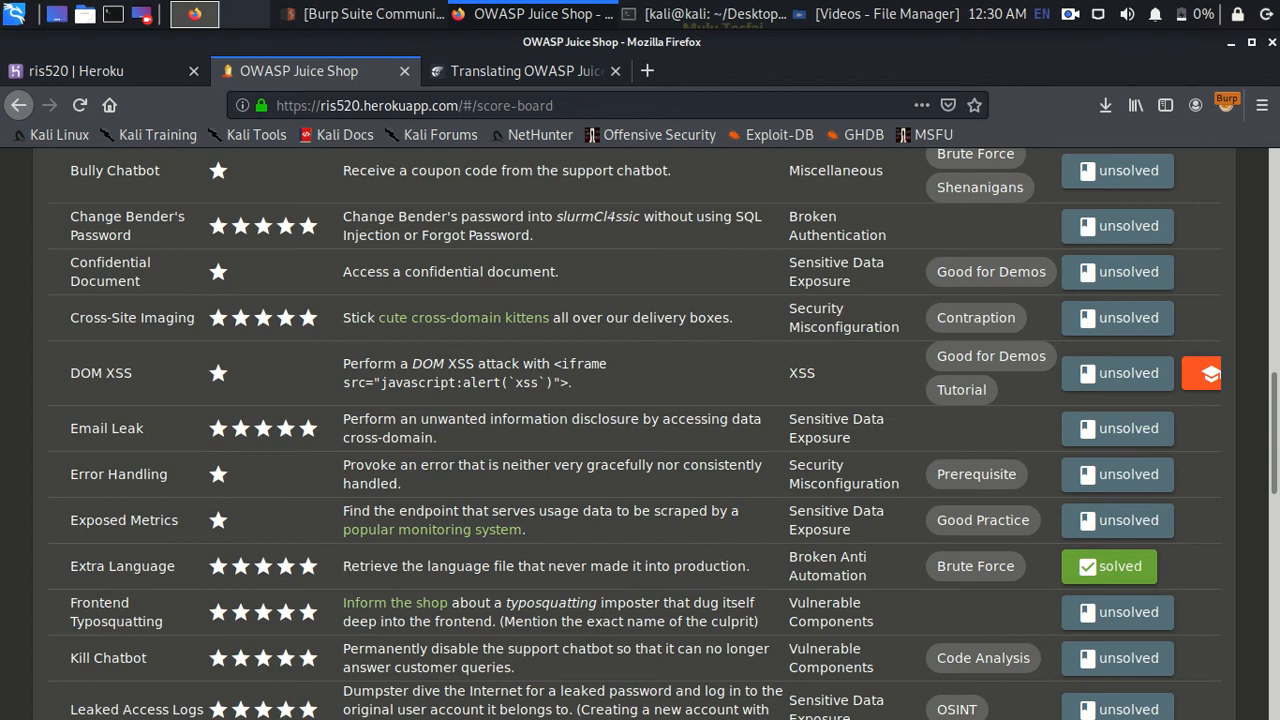
scroll(640, 434, "up", 15)
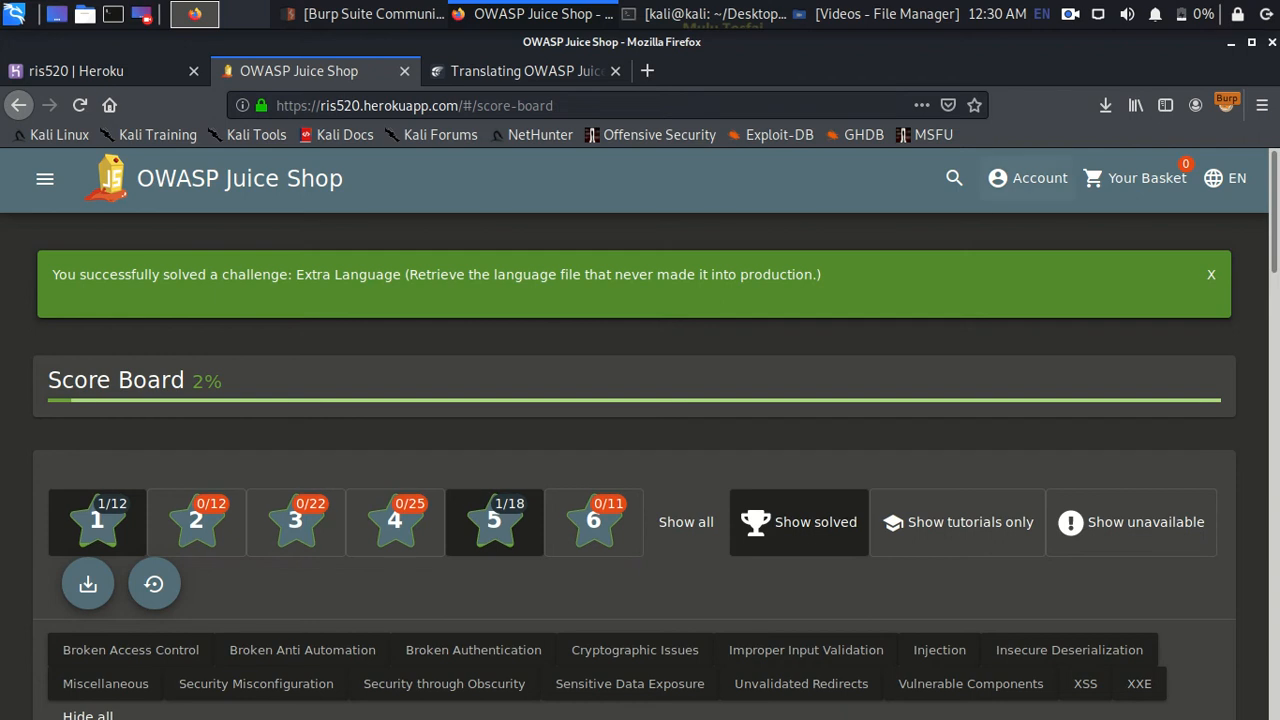
left_click(1028, 178)
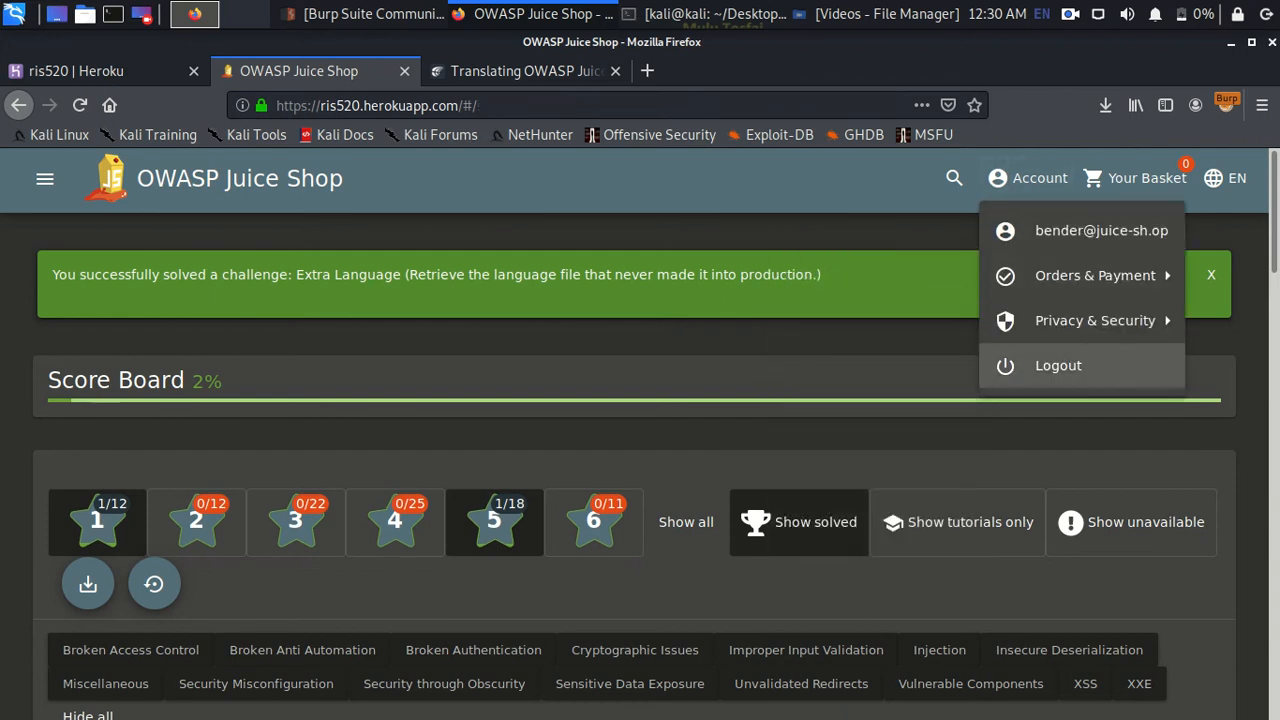
left_click(1058, 365)
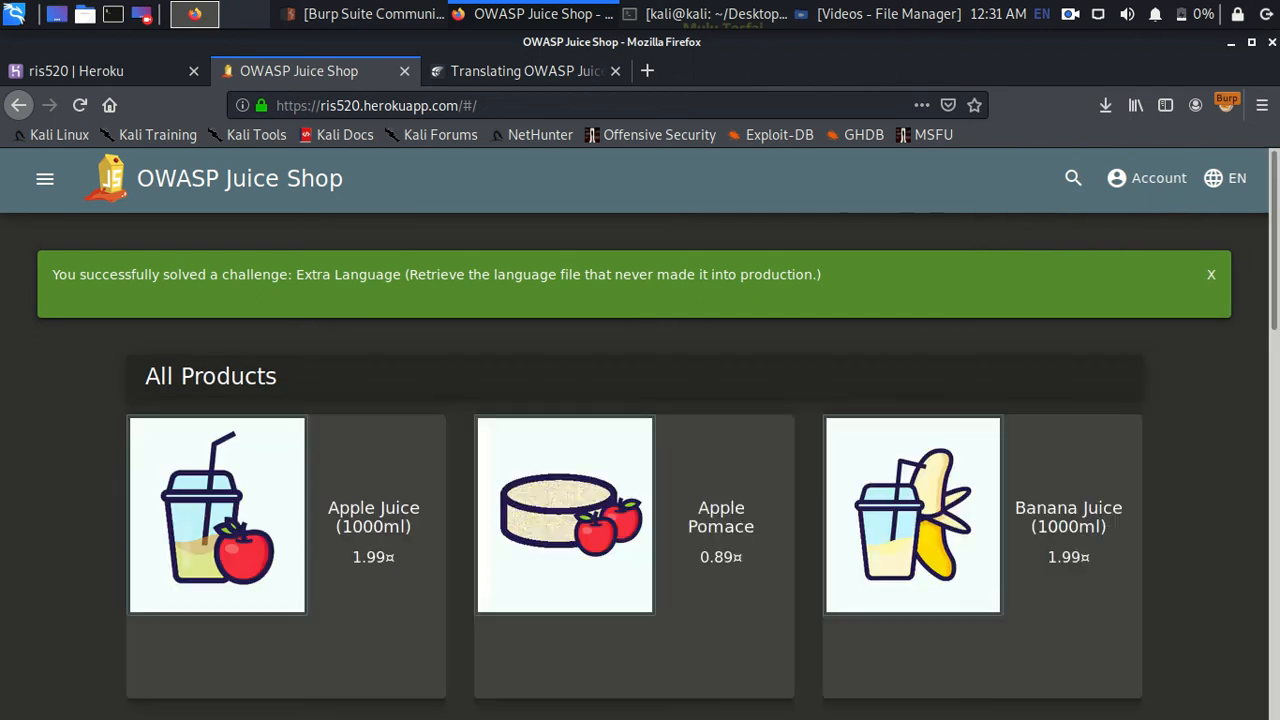
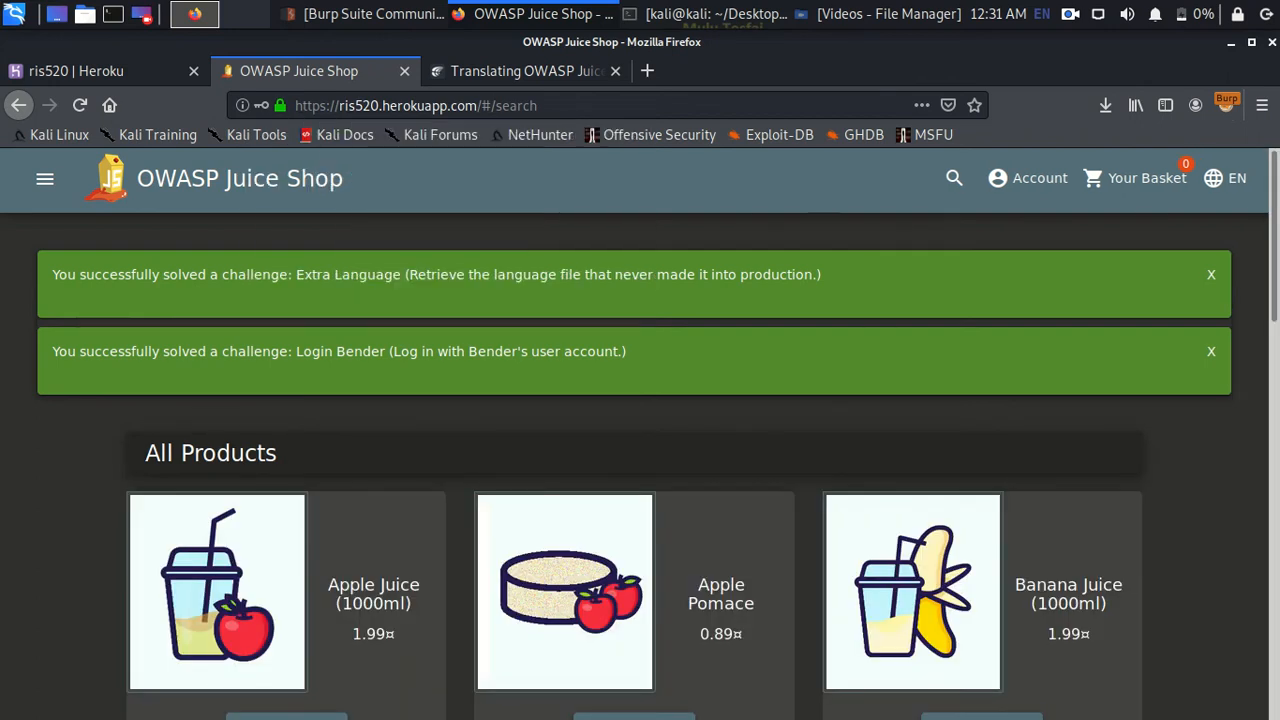
- Edit the address bar to navigate to the #/score-board page
scroll(634, 330, "down", 3)
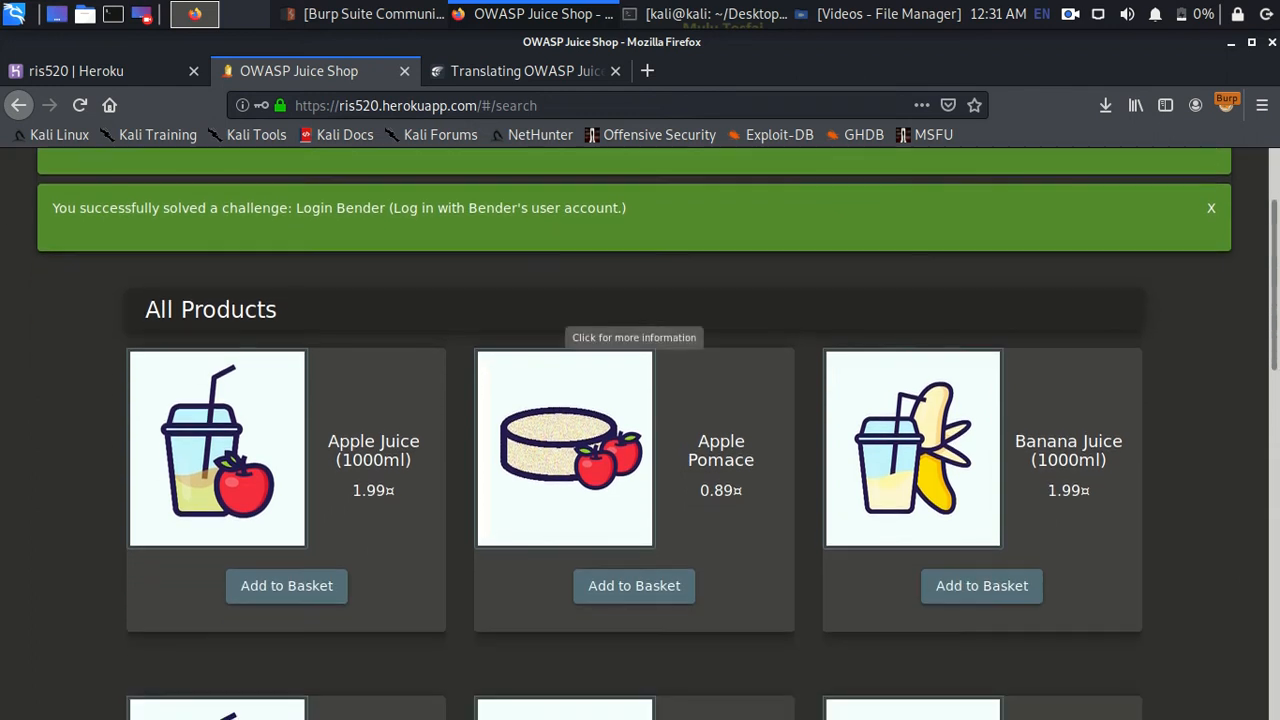
scroll(634, 330, "up", 3)
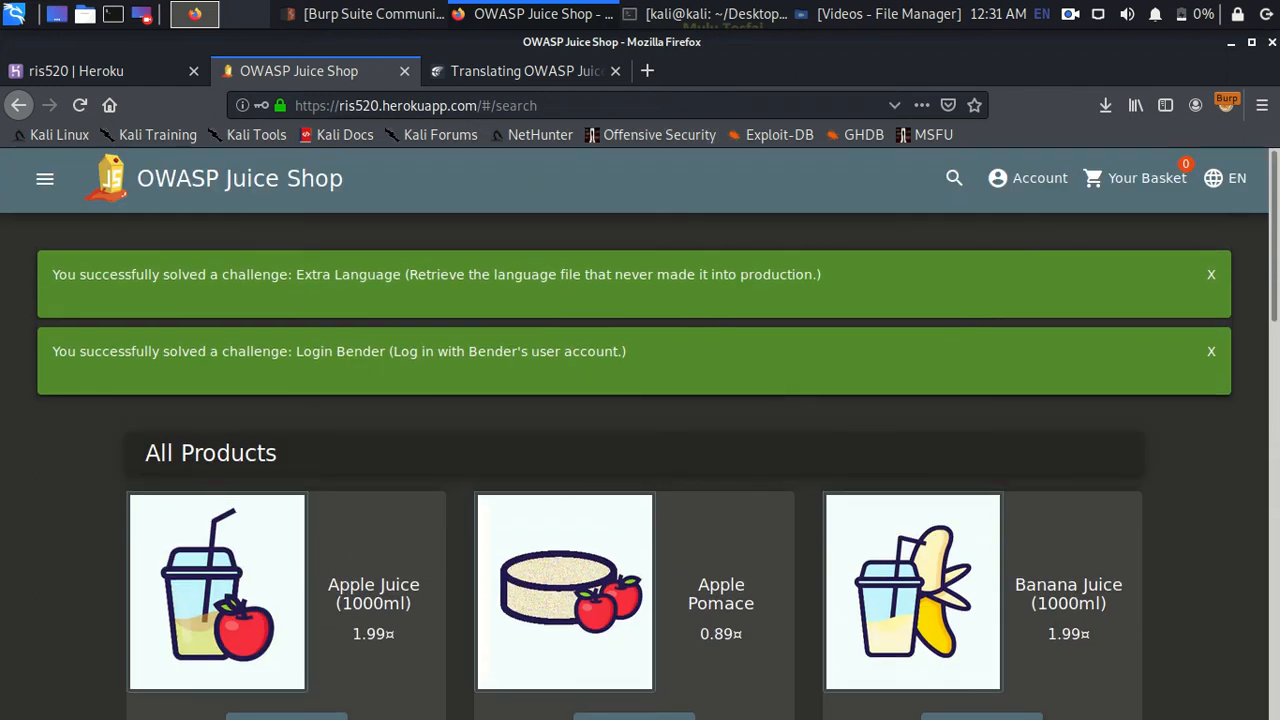
left_click(538, 105)
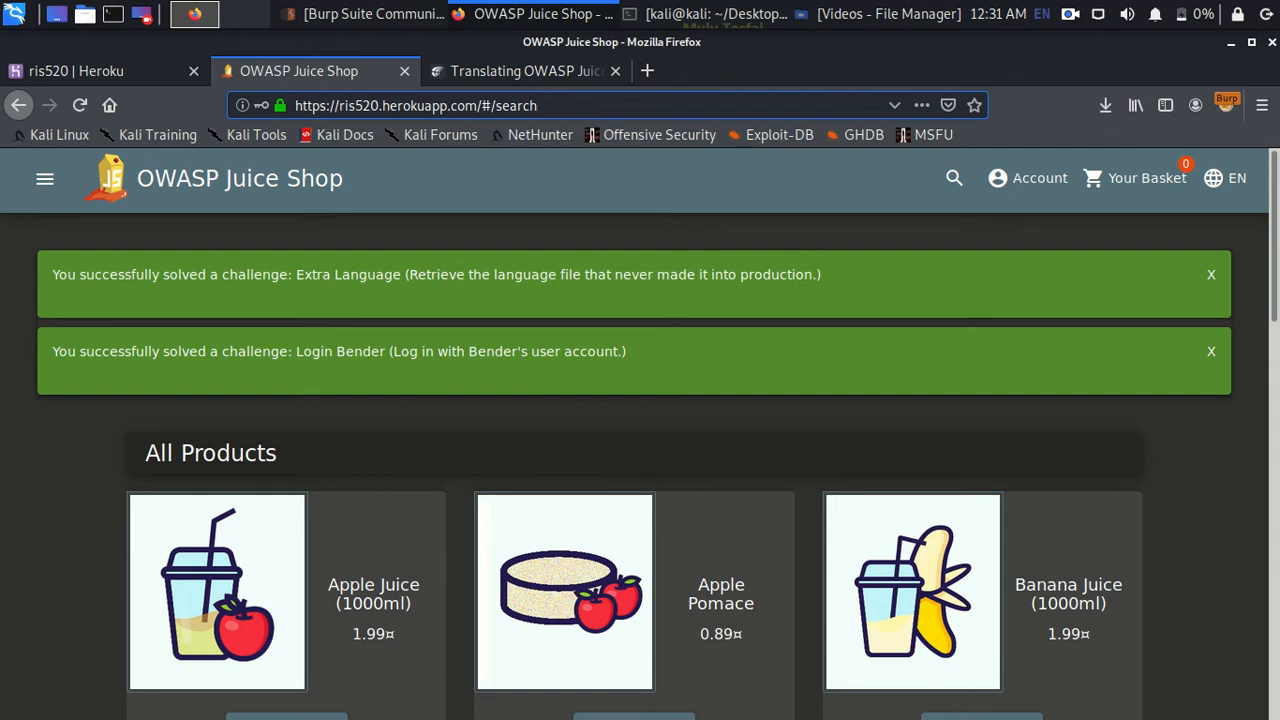
key("BackSpace")
key("BackSpace")
key("BackSpace")
key("BackSpace")
key("BackSpace")
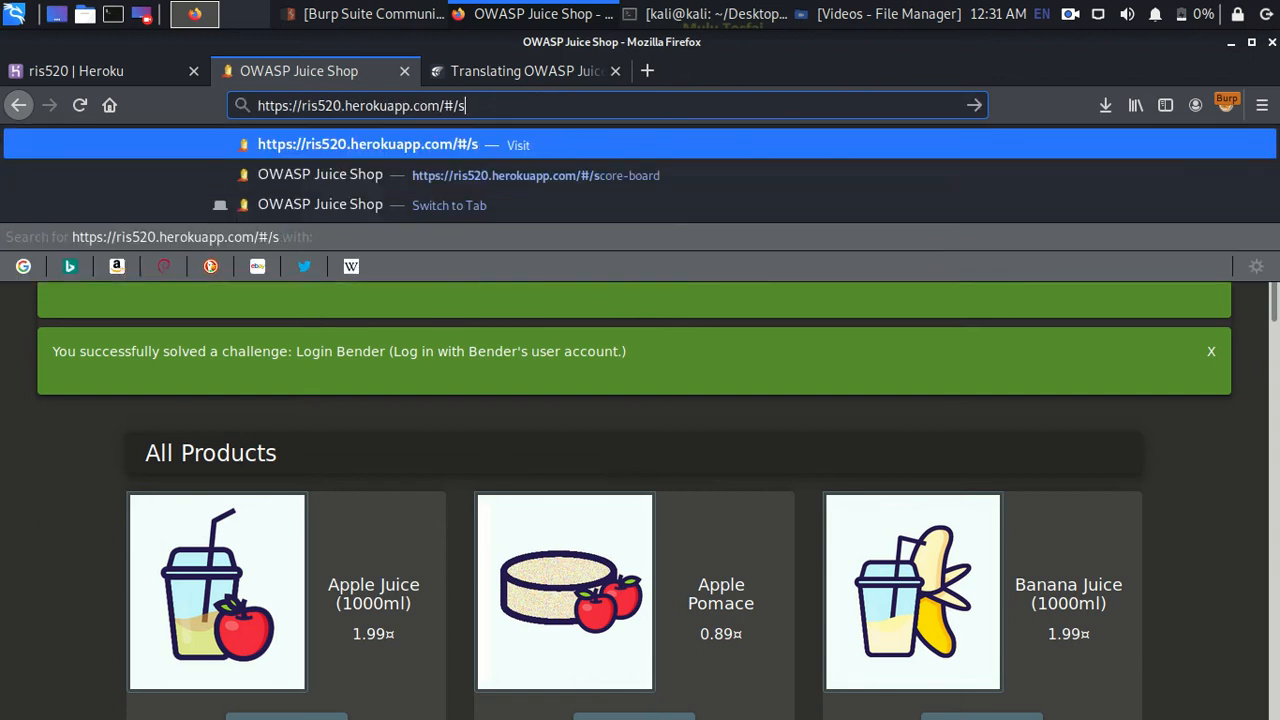
type("cor")
key("Return")
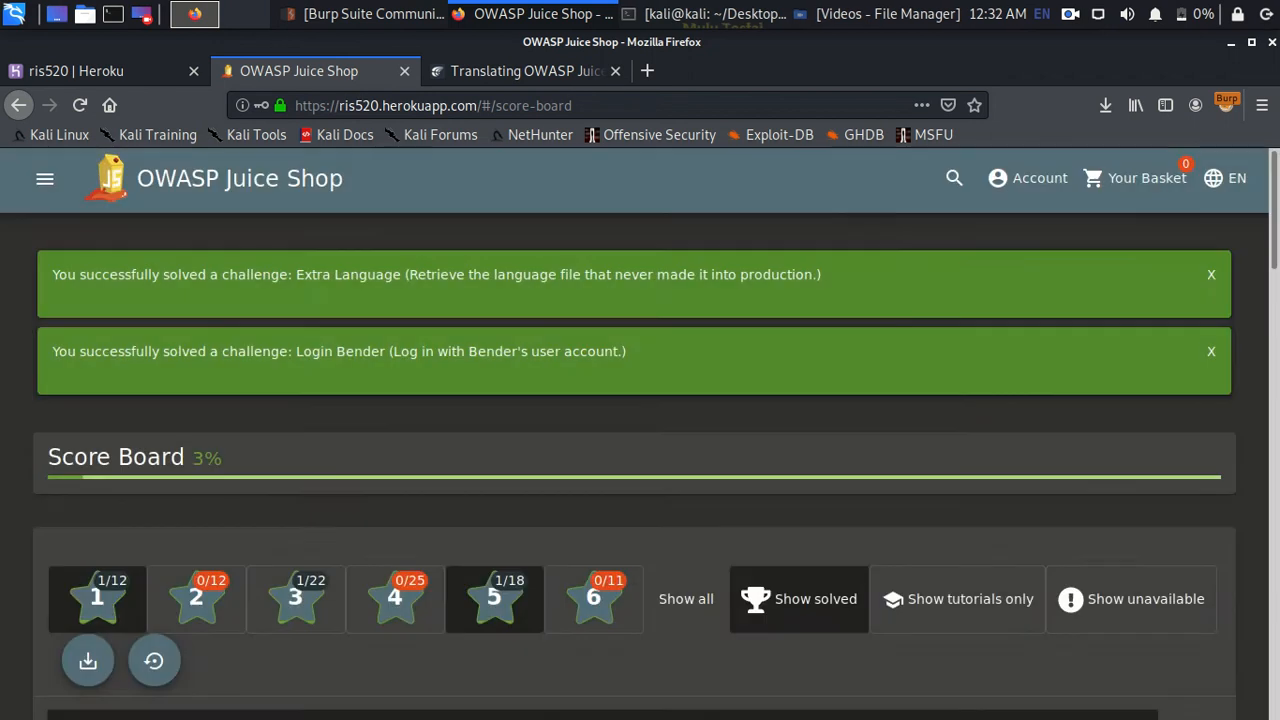
- Review the score board challenges after removing the difficulty 1 filter
scroll(634, 435, "down", 5)
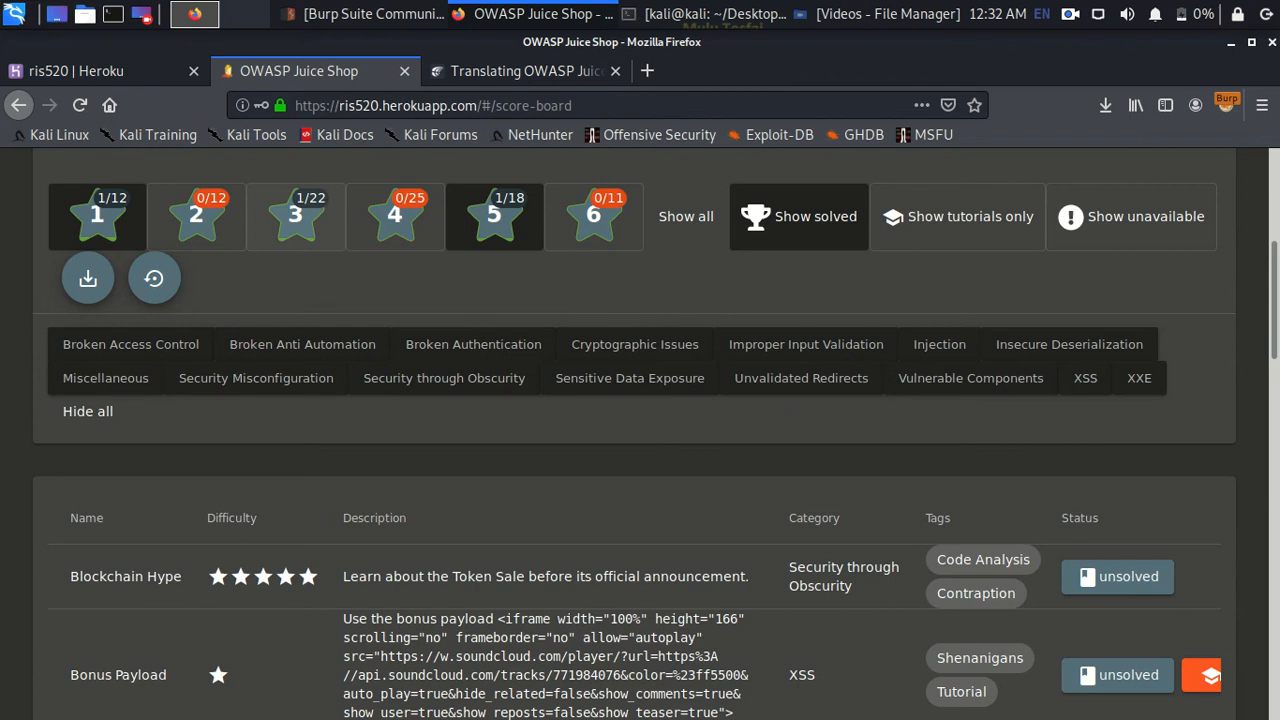
scroll(634, 435, "up", 2)
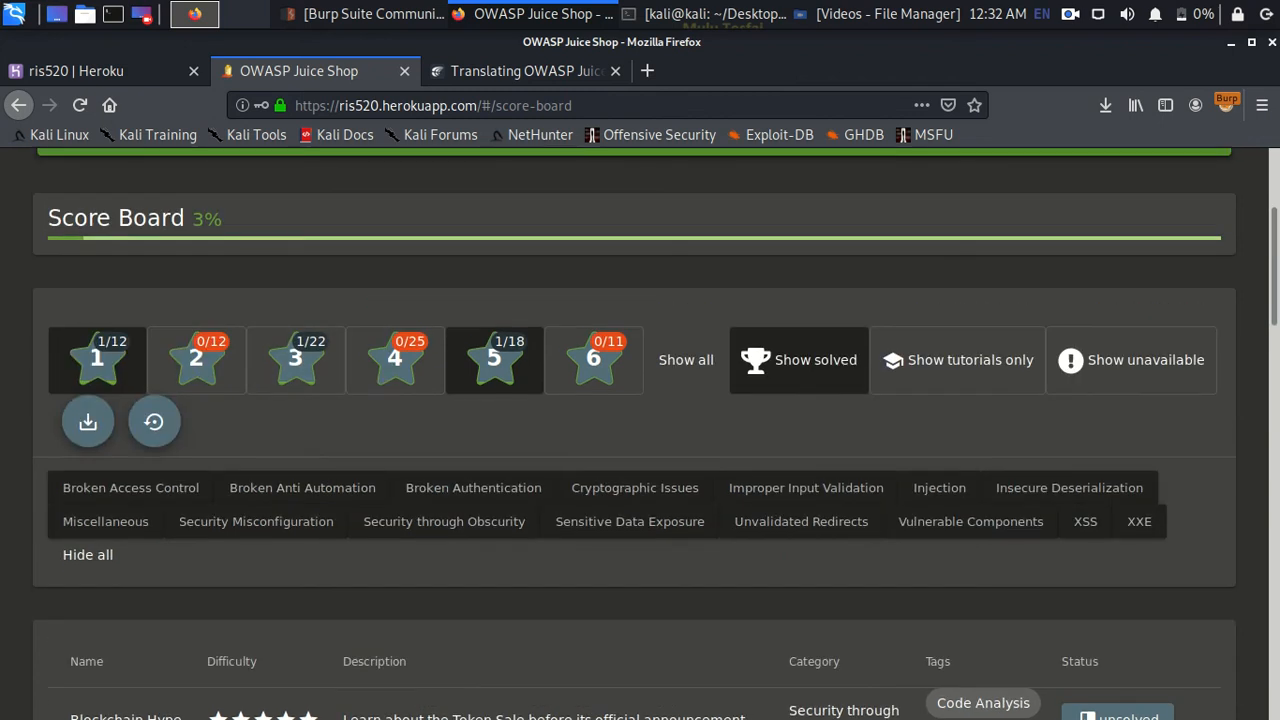
left_click(97, 360)
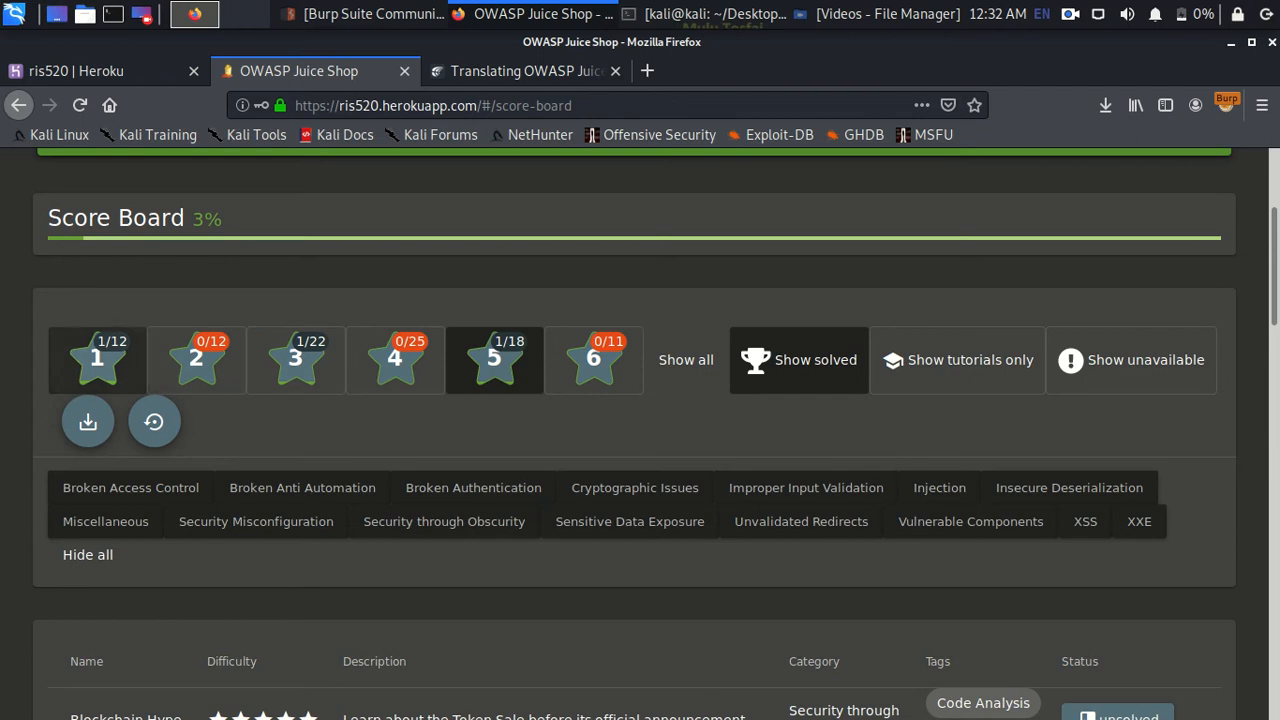
scroll(640, 434, "down", 8)
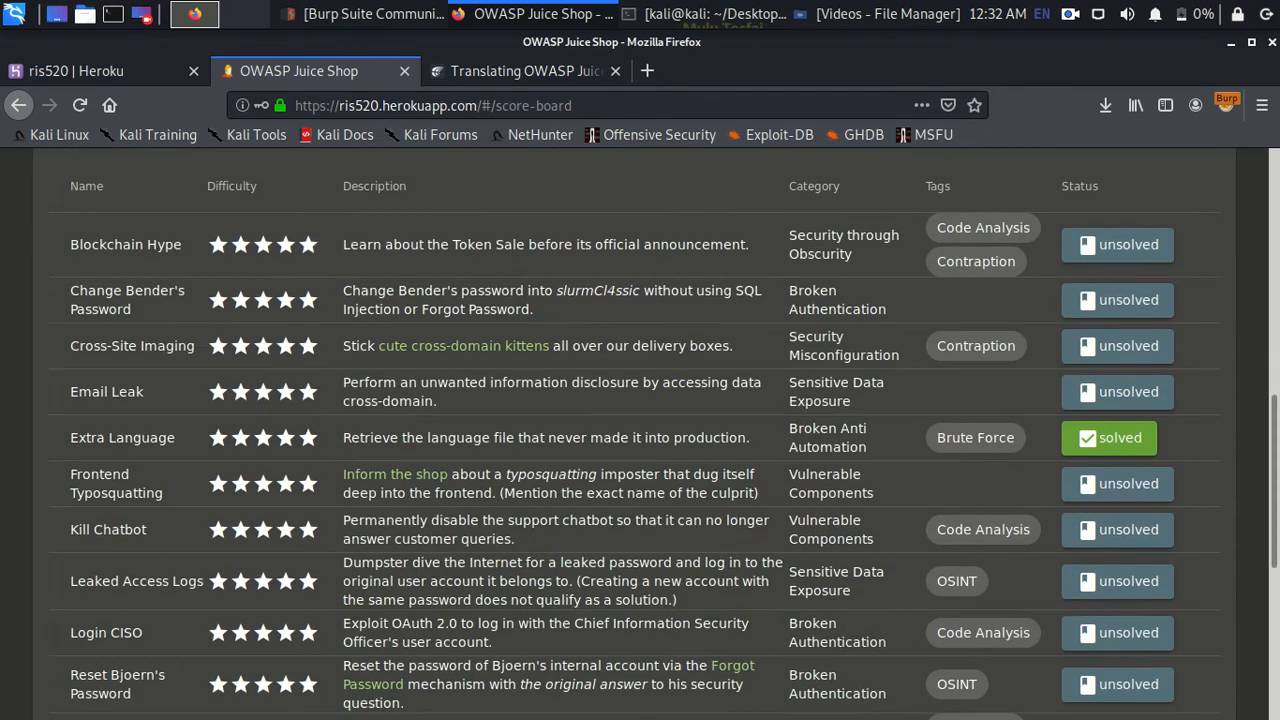
scroll(640, 434, "up", 3)
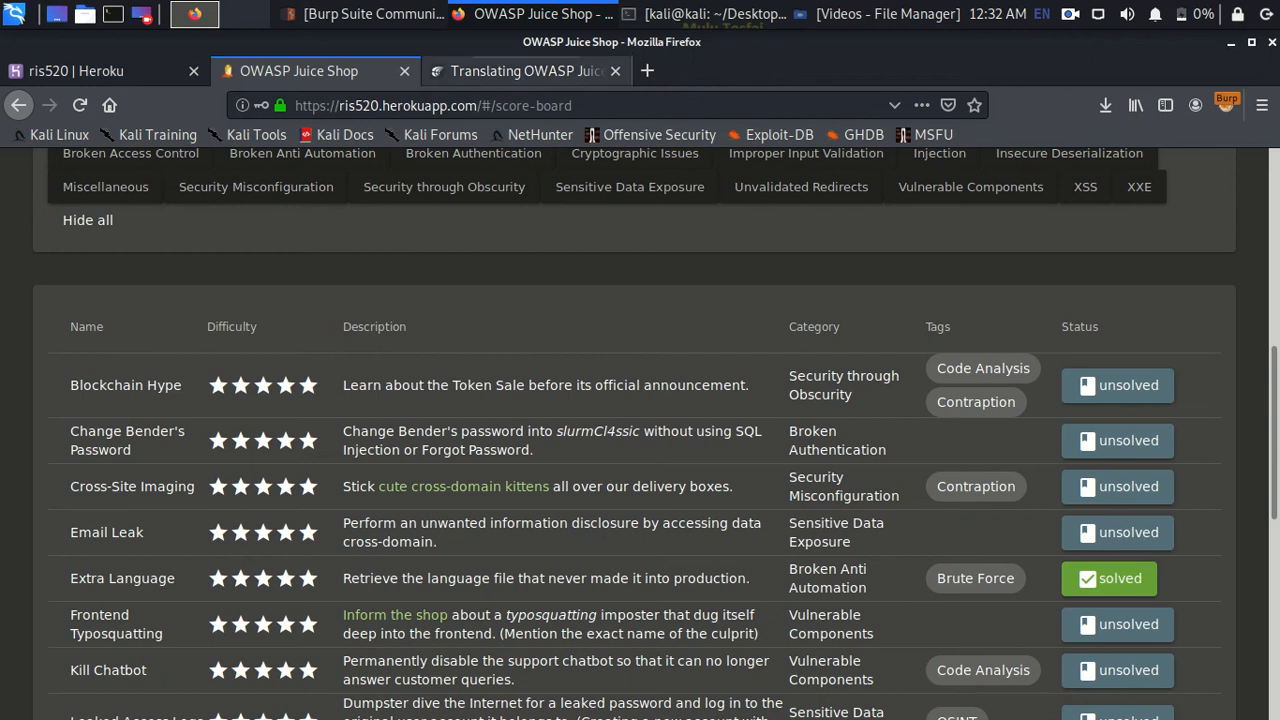
scroll(640, 430, "up", 6)
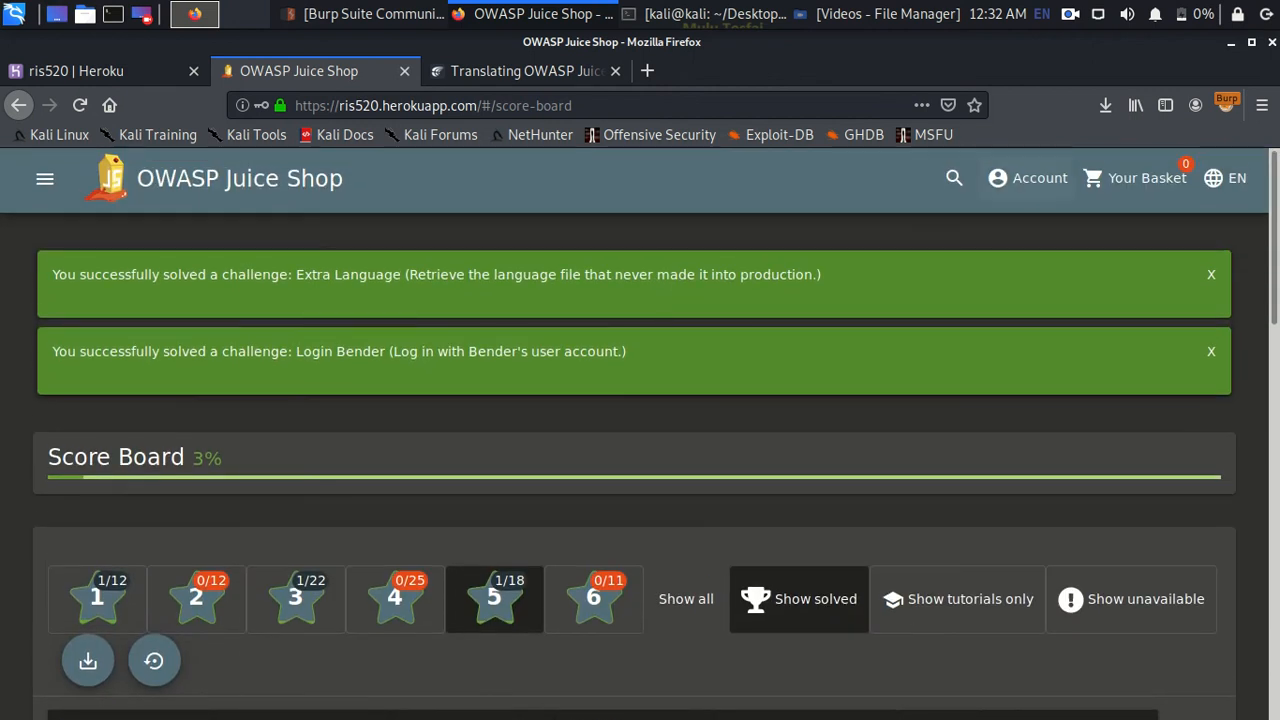
left_click(1028, 178)
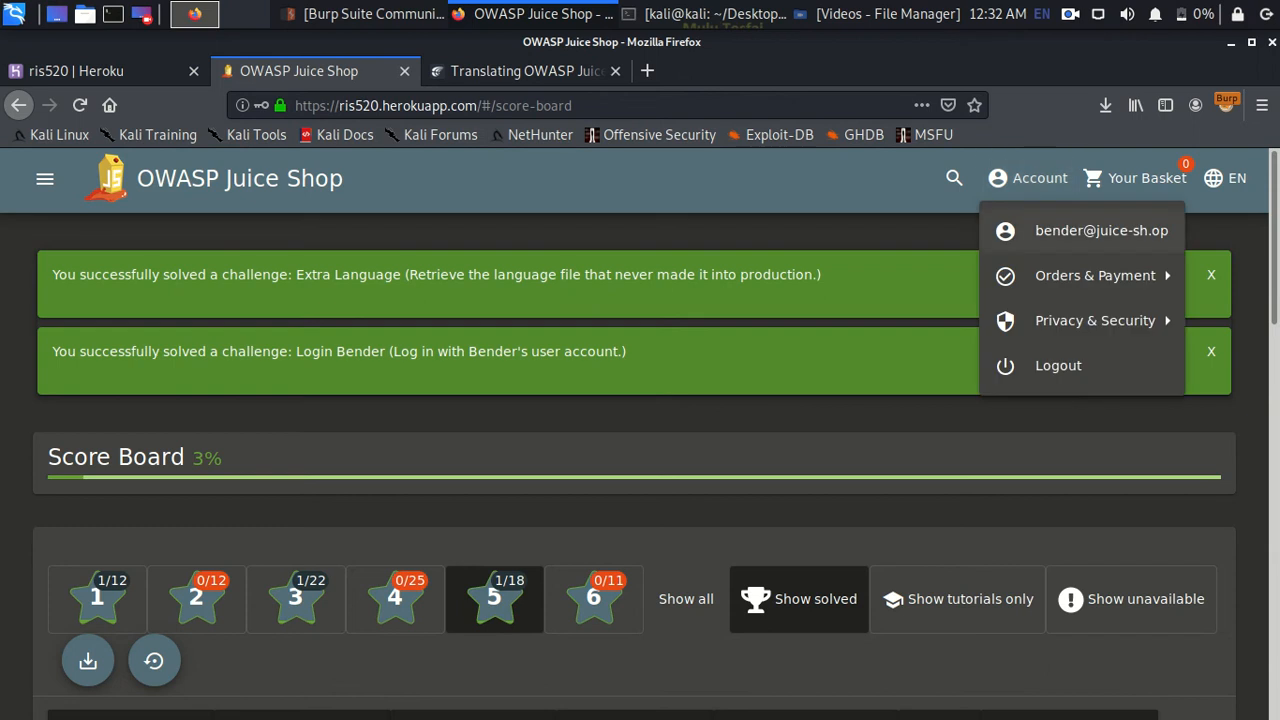
mouse_move(1095, 320)
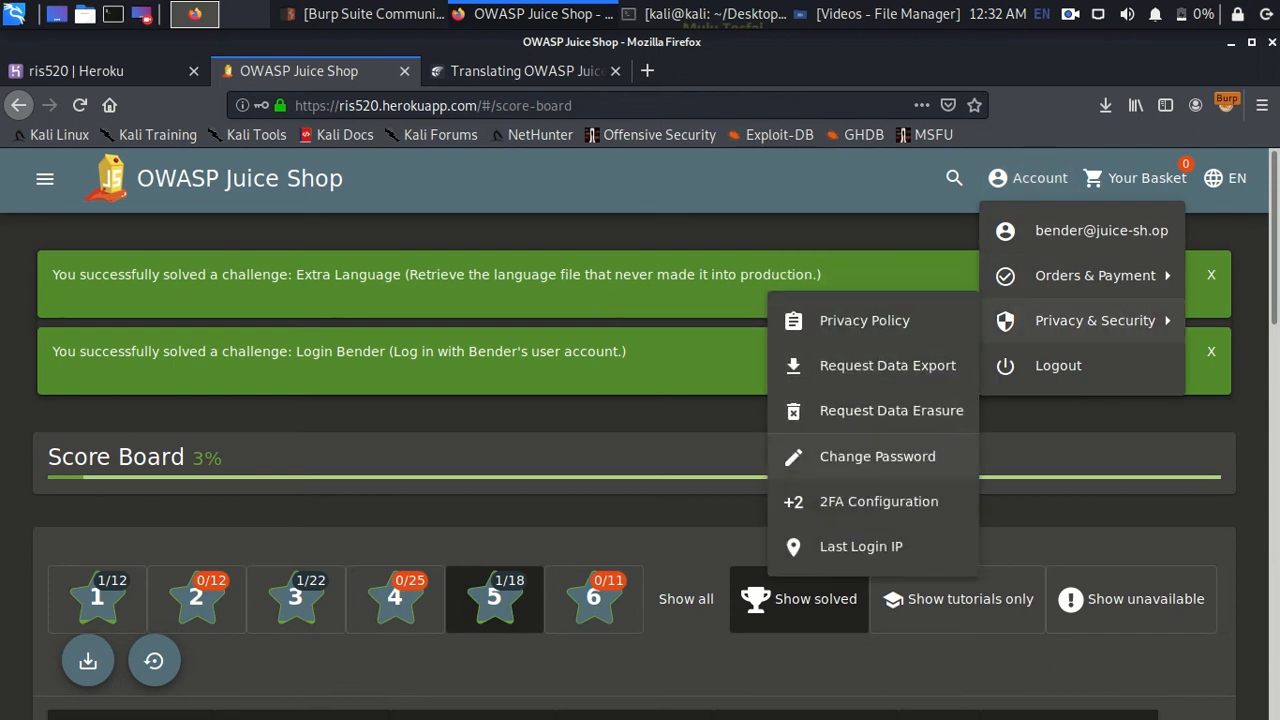
left_click(877, 456)
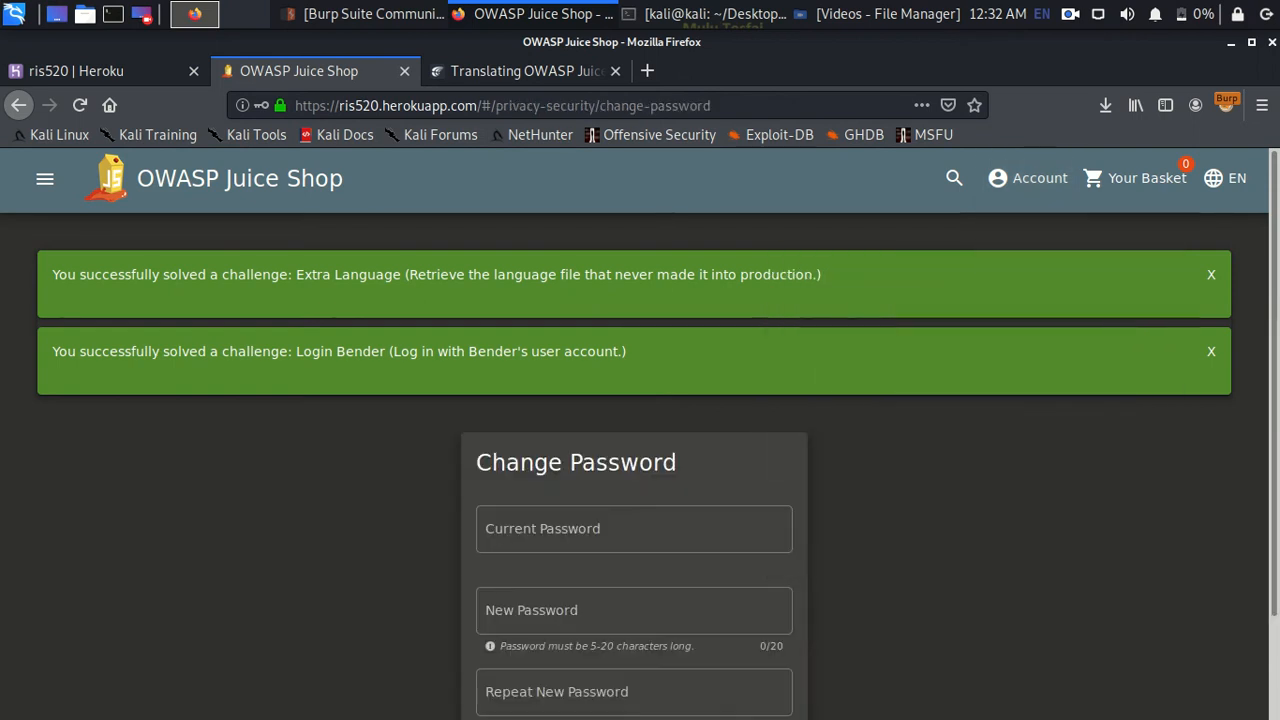
- Enter the five-character current password and a six-character new password, leaving the repeat field empty
scroll(640, 430, "down", 2)
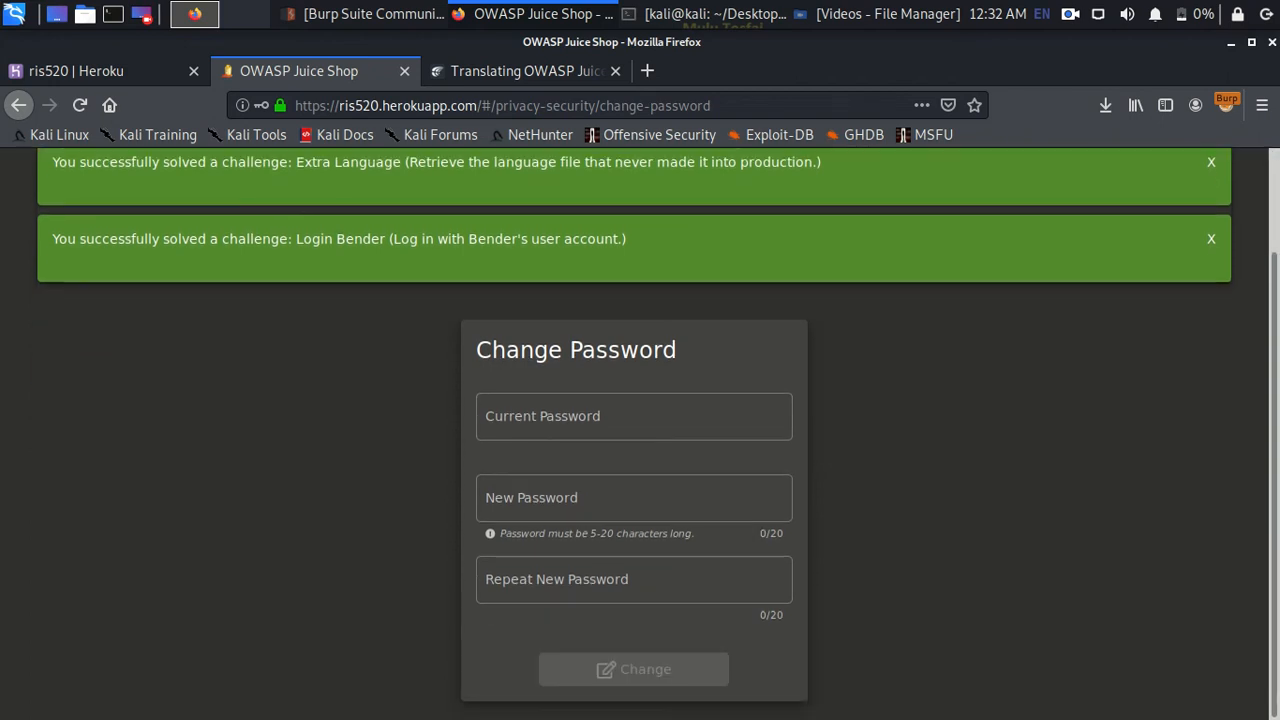
left_click(634, 416)
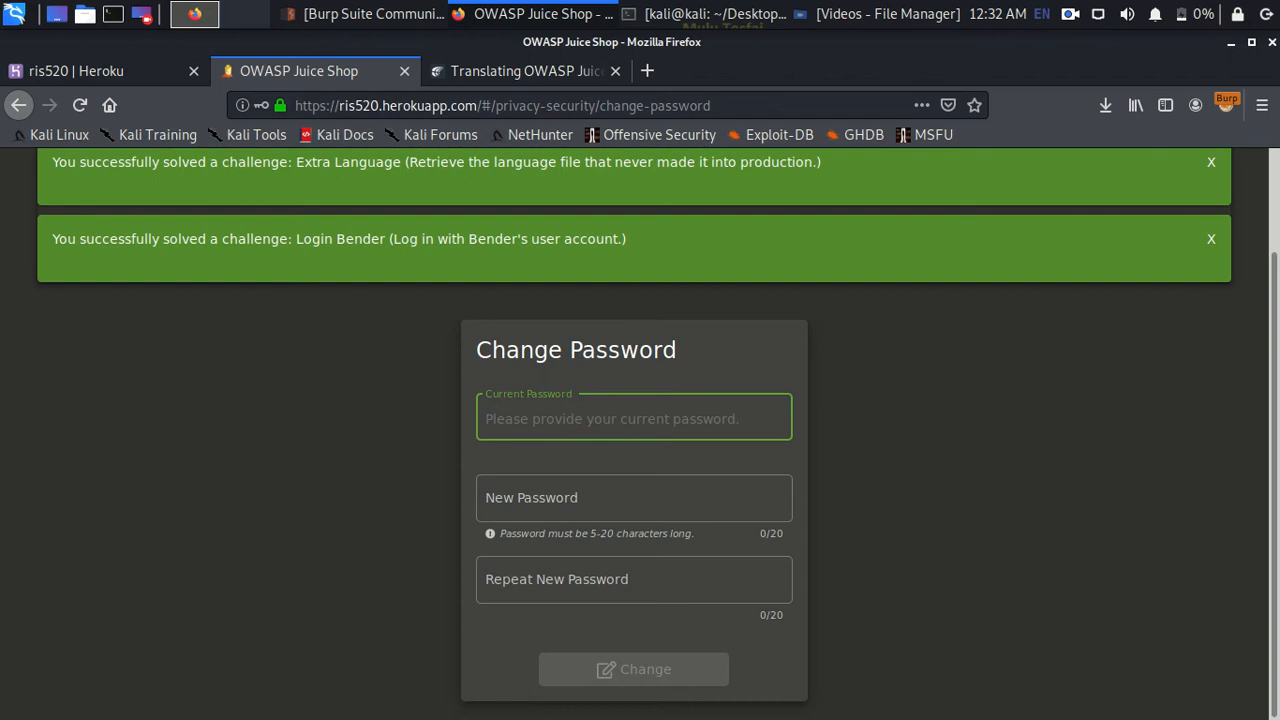
left_click(634, 498)
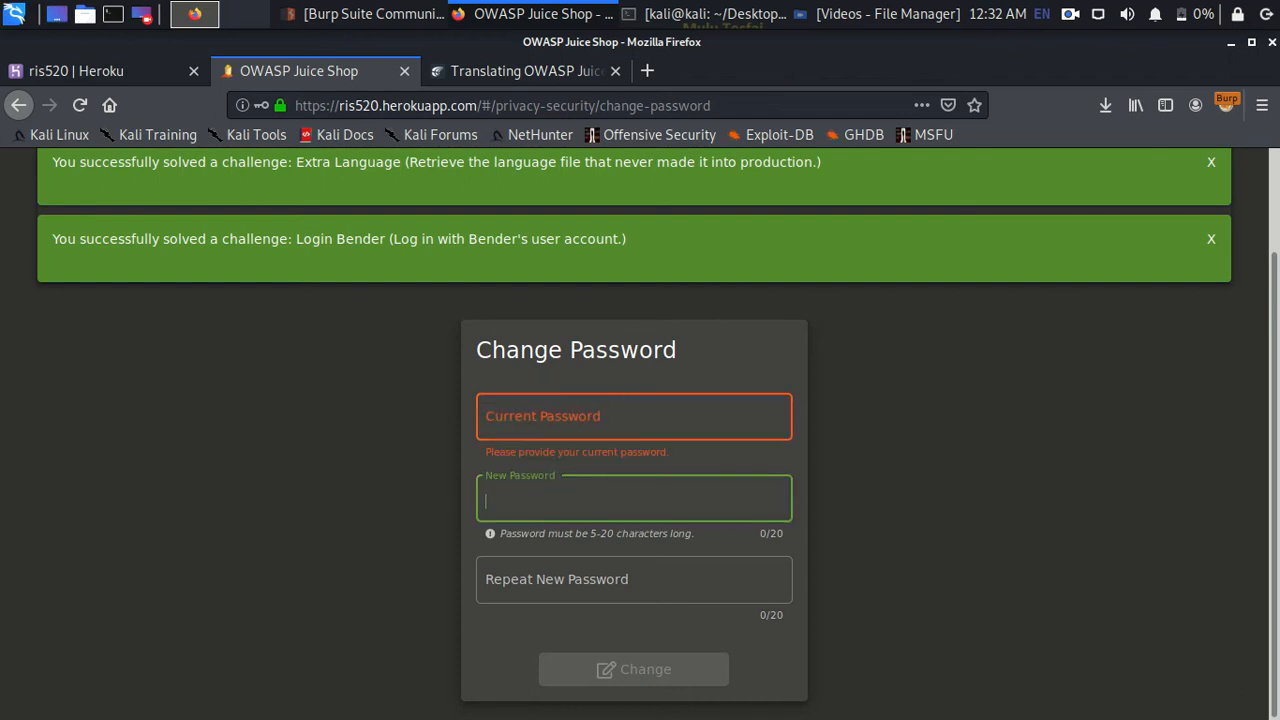
left_click(634, 416)
type("12345")
left_click(634, 498)
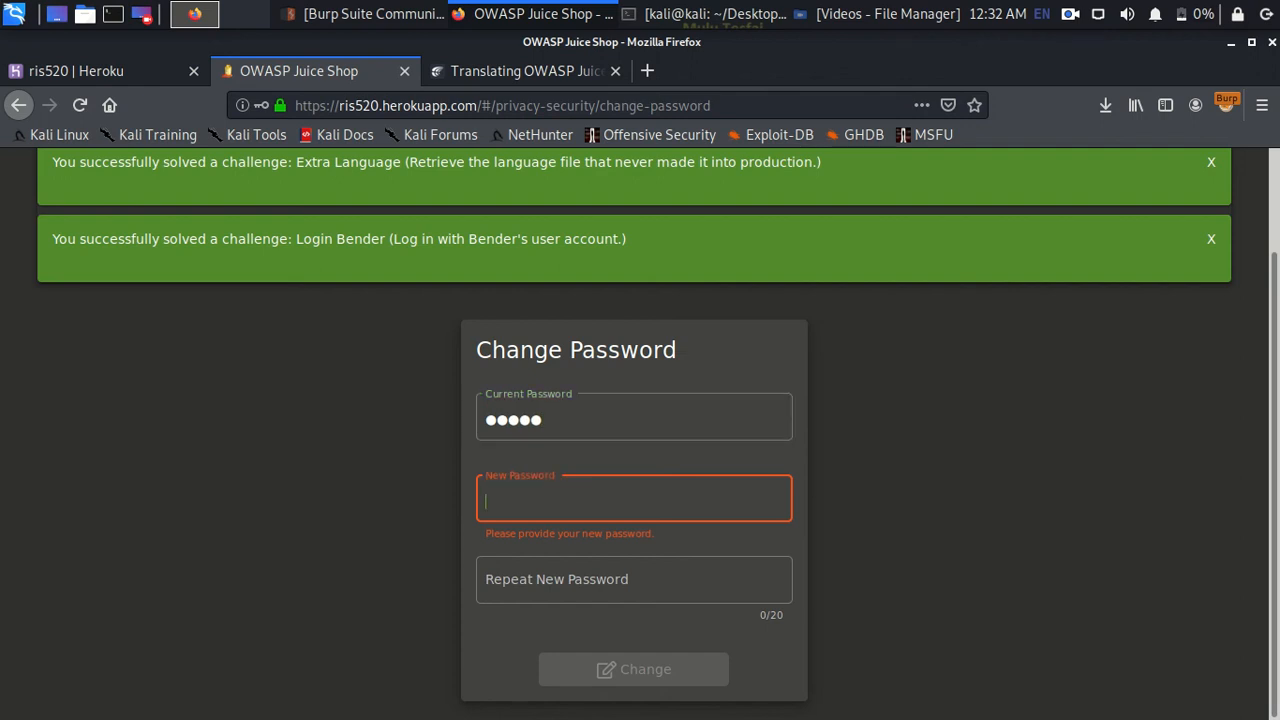
type("123456")
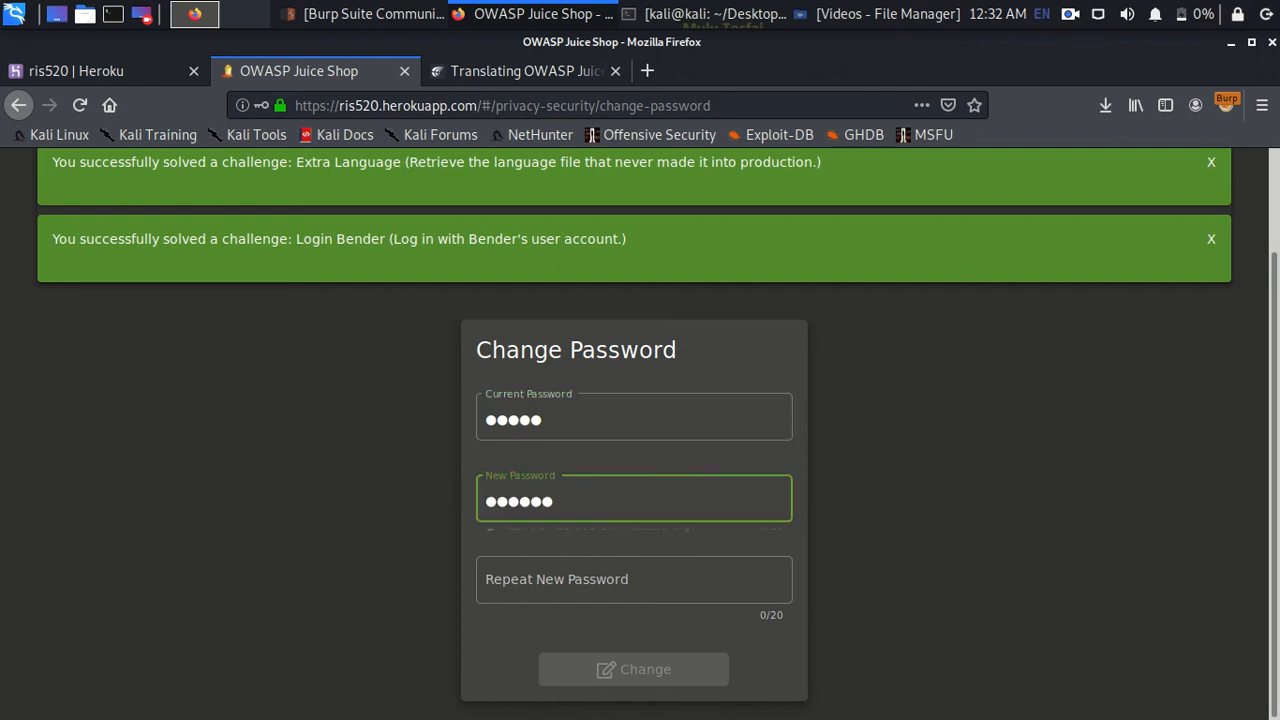
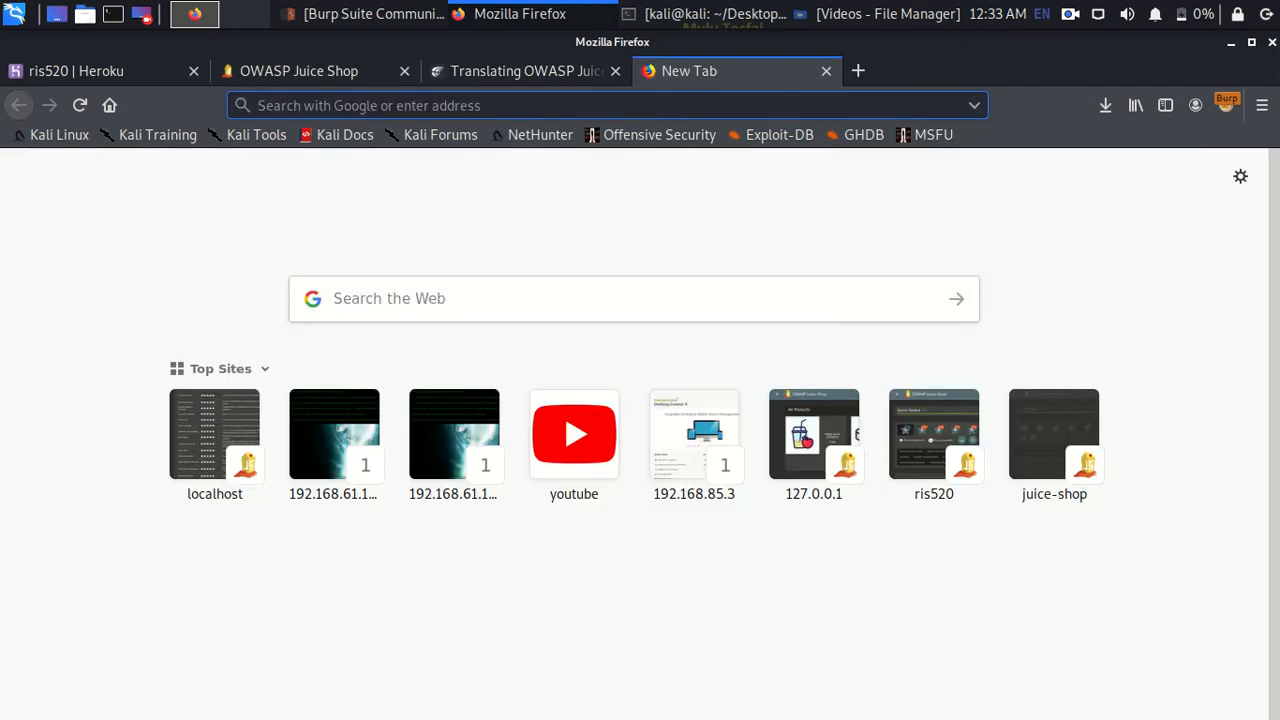
- Load the ris520.herokuapp.com Juice Shop score-board page in the new tab
type("https://ris520.herokuapp.com/#/")
type("sco")
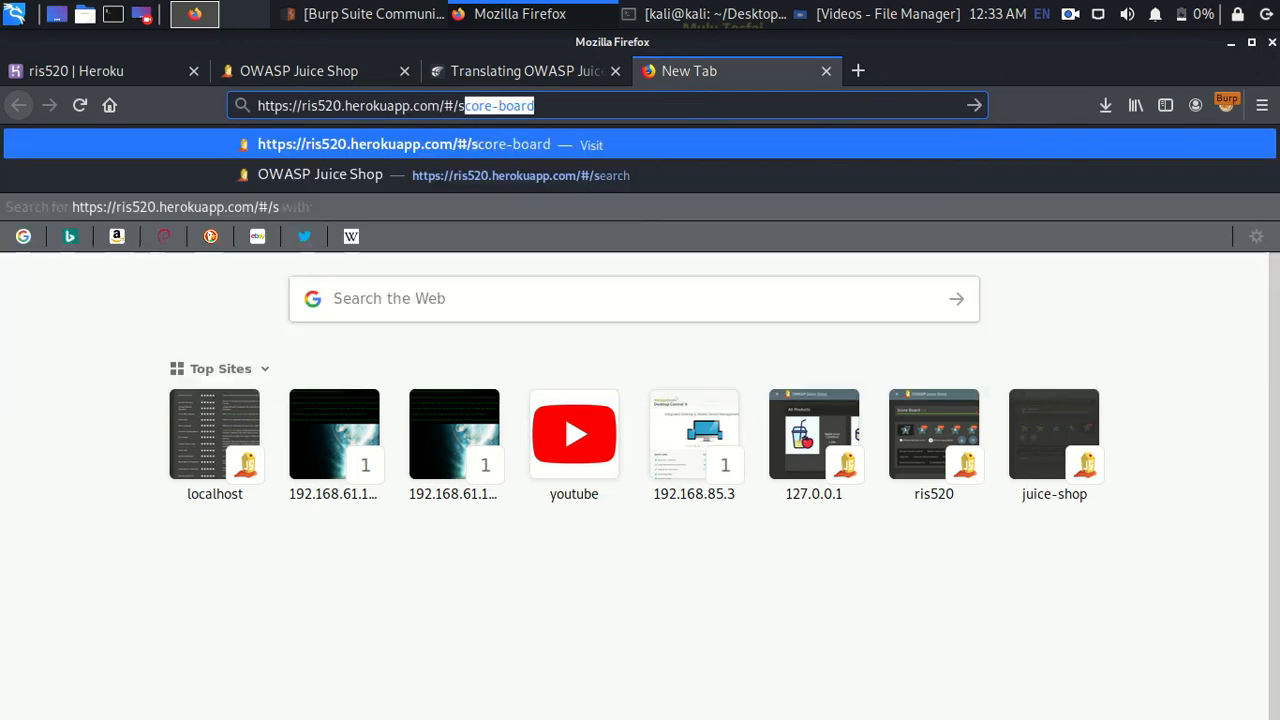
key("Return")
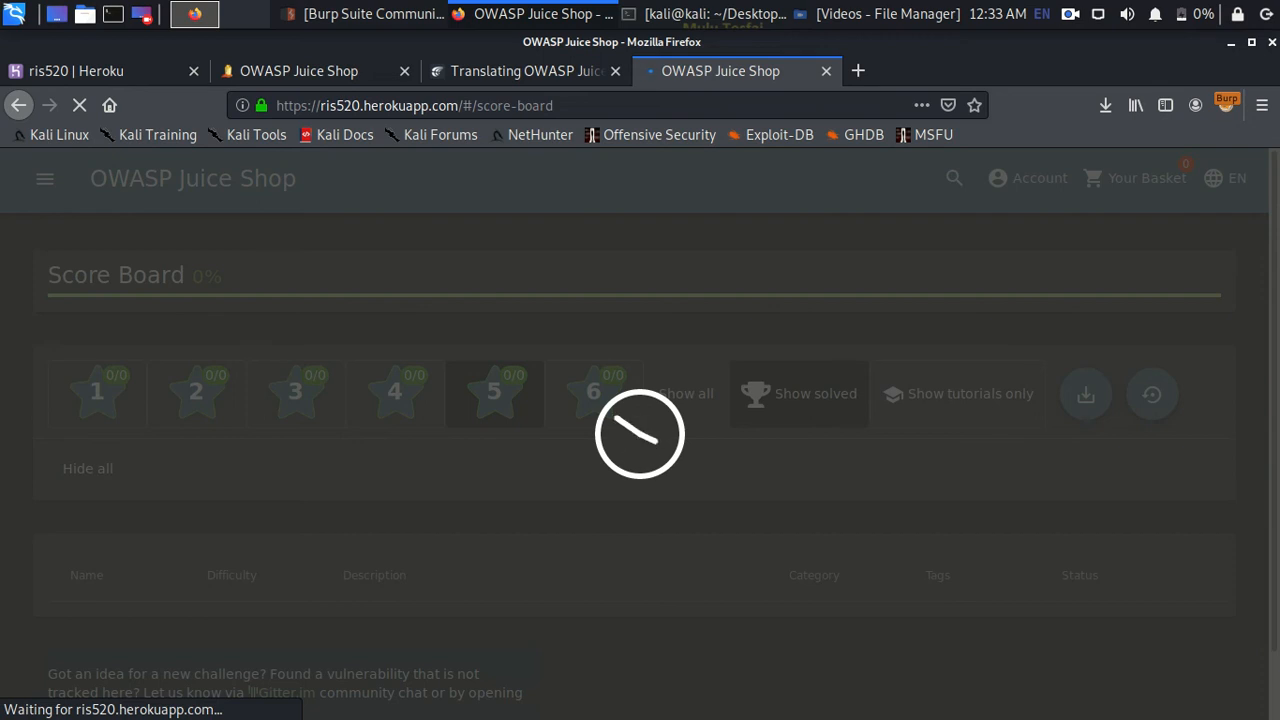
scroll(640, 430, "down", 3)
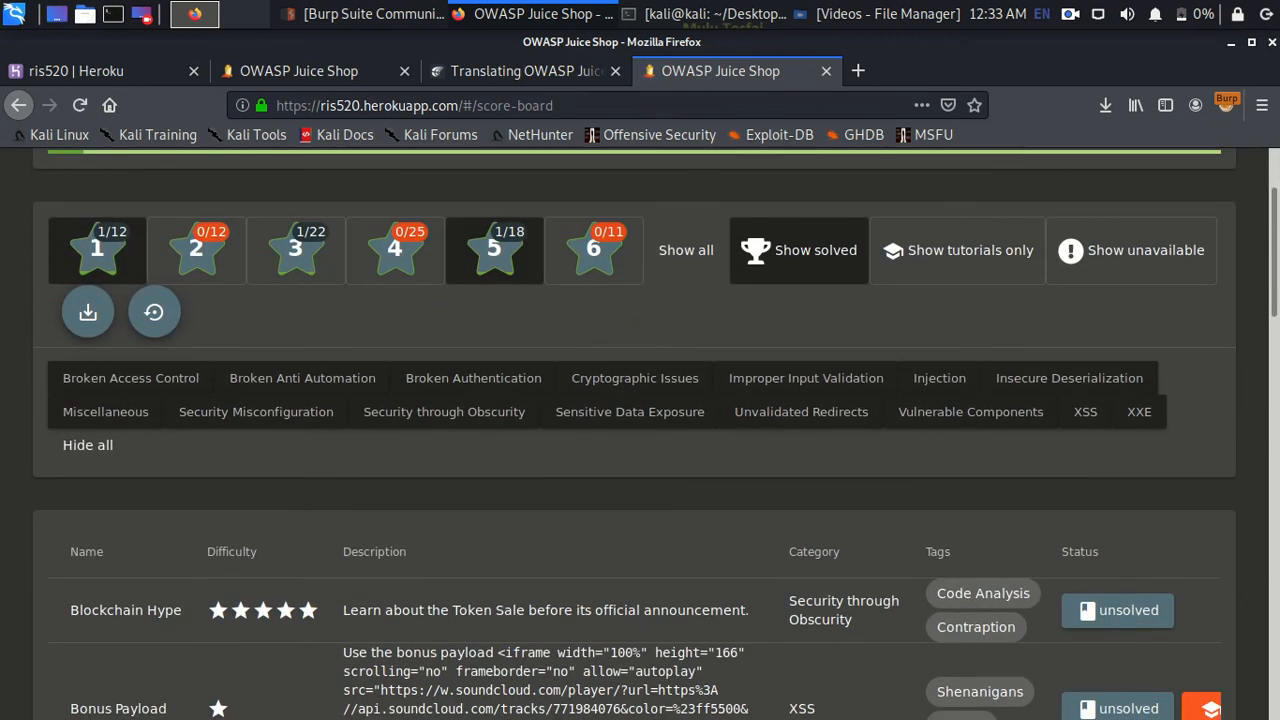
scroll(640, 430, "down", 14)
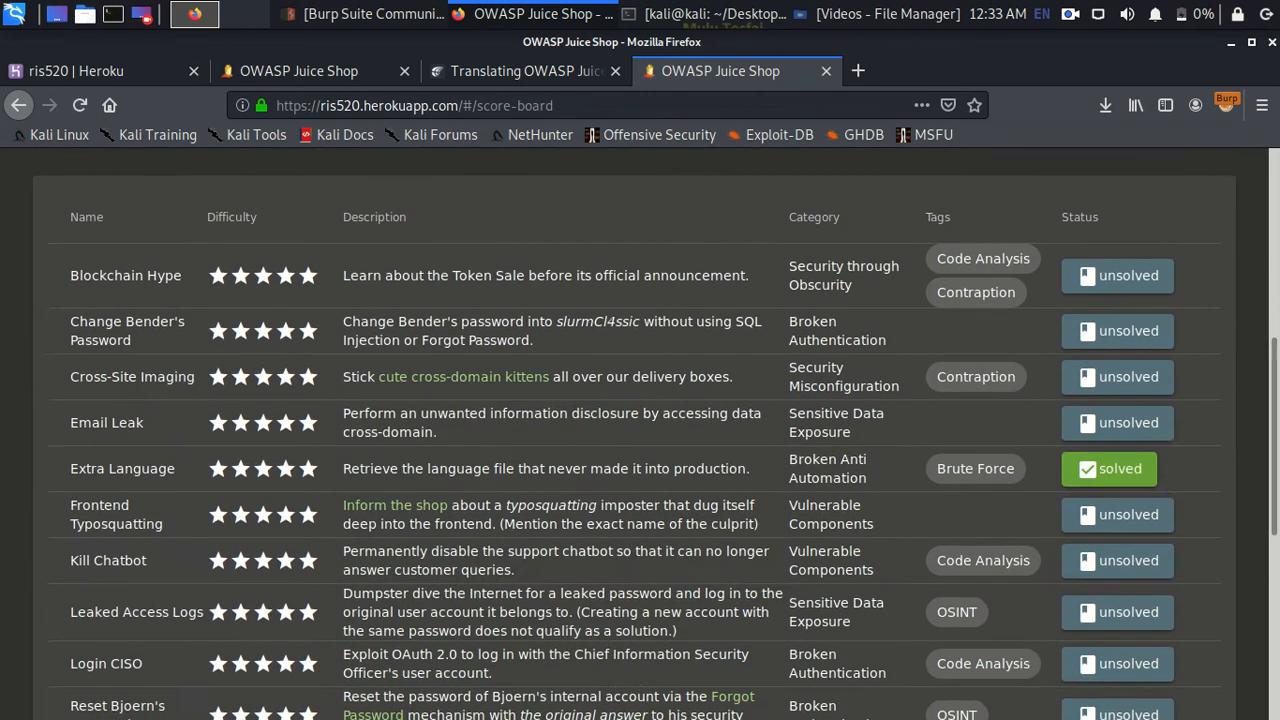
scroll(640, 430, "up", 3)
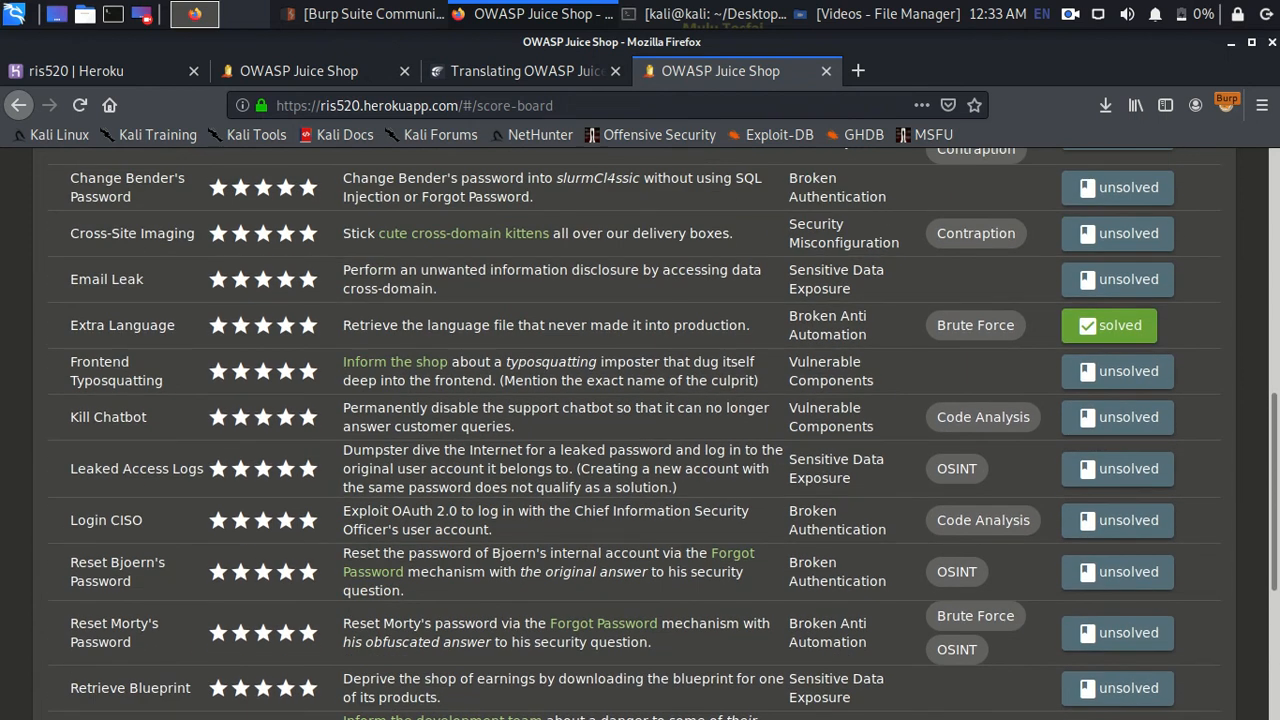
left_click_drag(640, 178, 556, 178)
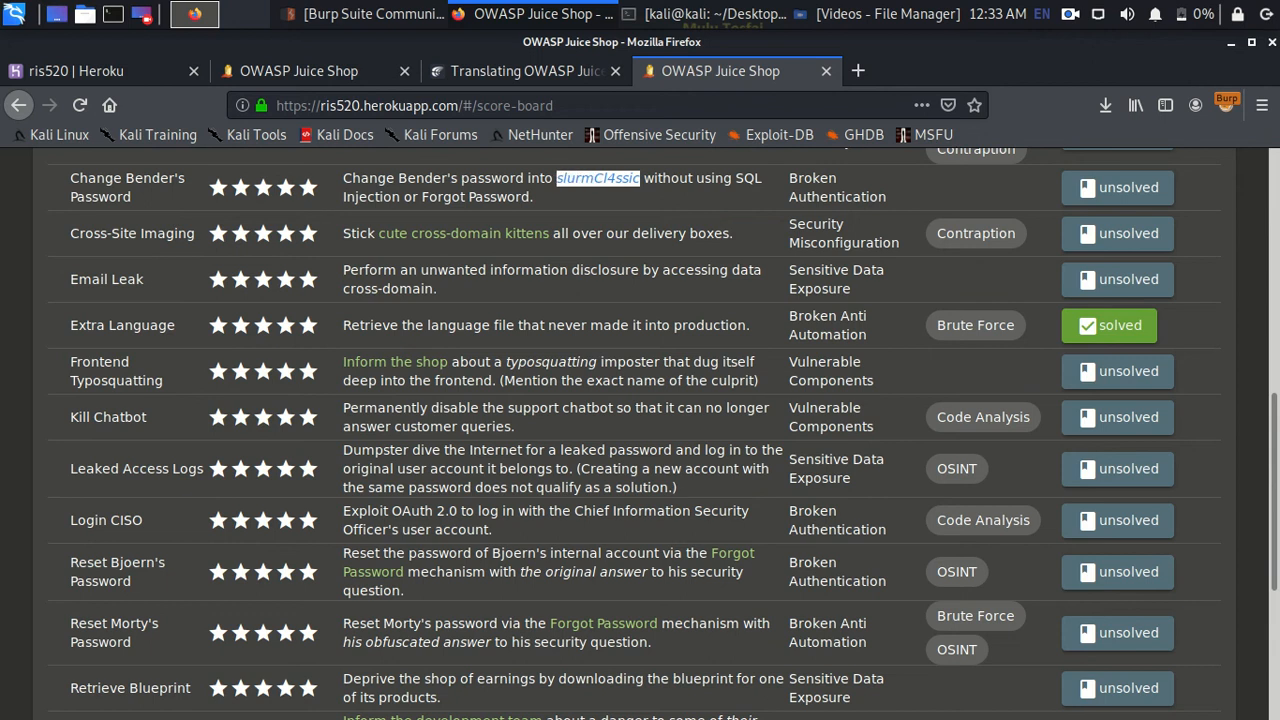
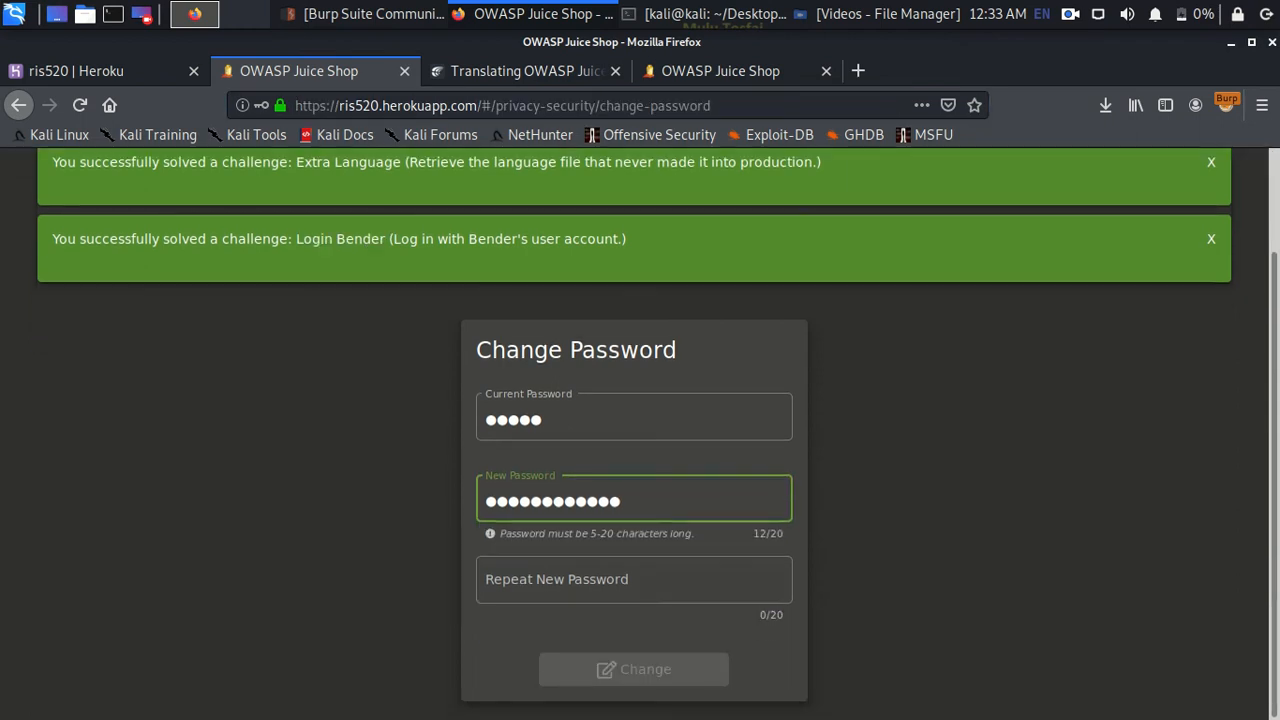
- Paste the 12-character new password into the Repeat New Password field so both entries match
left_click(634, 580)
key("ctrl+v")
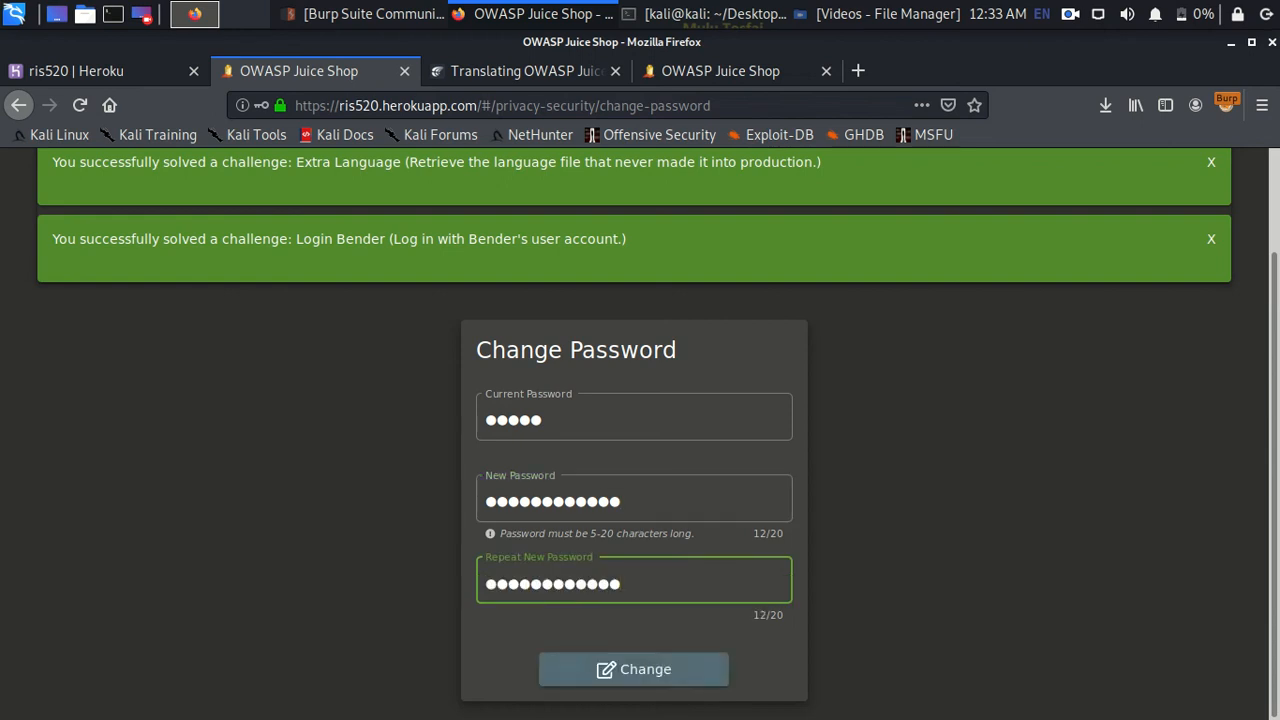
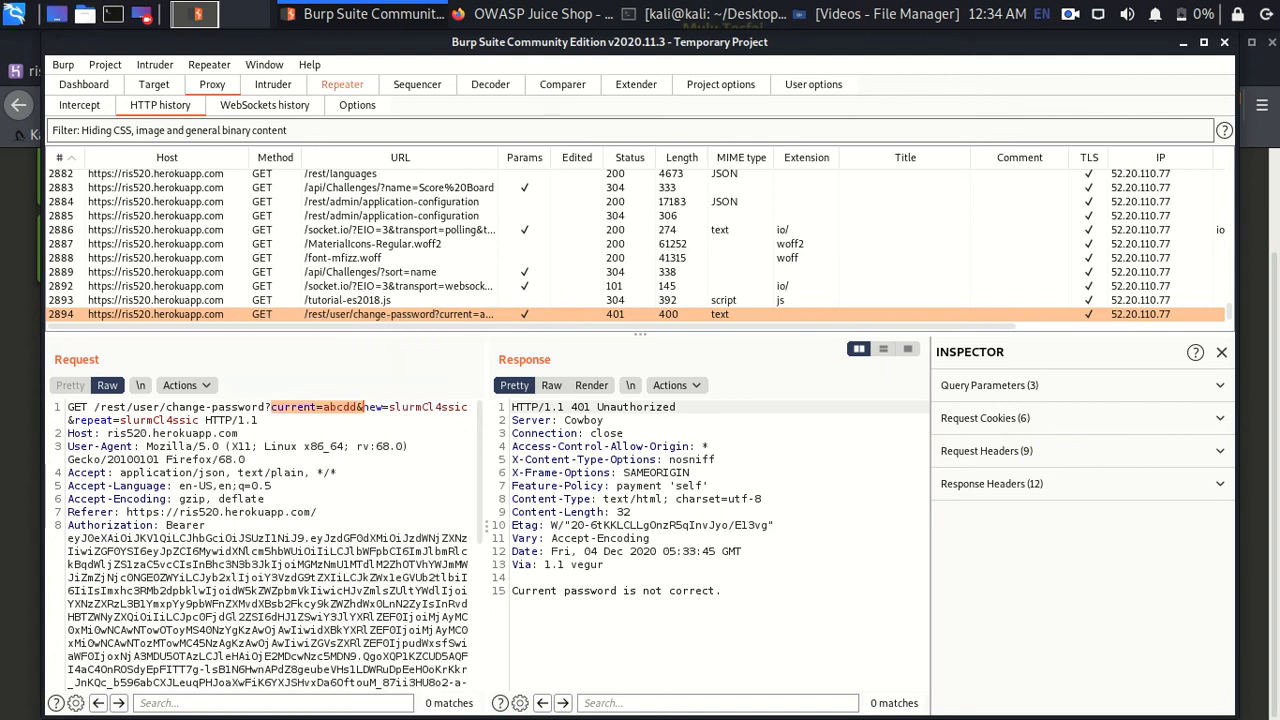
- Load the captured change-password GET request into Repeater tab 20 for replay
left_click(342, 84)
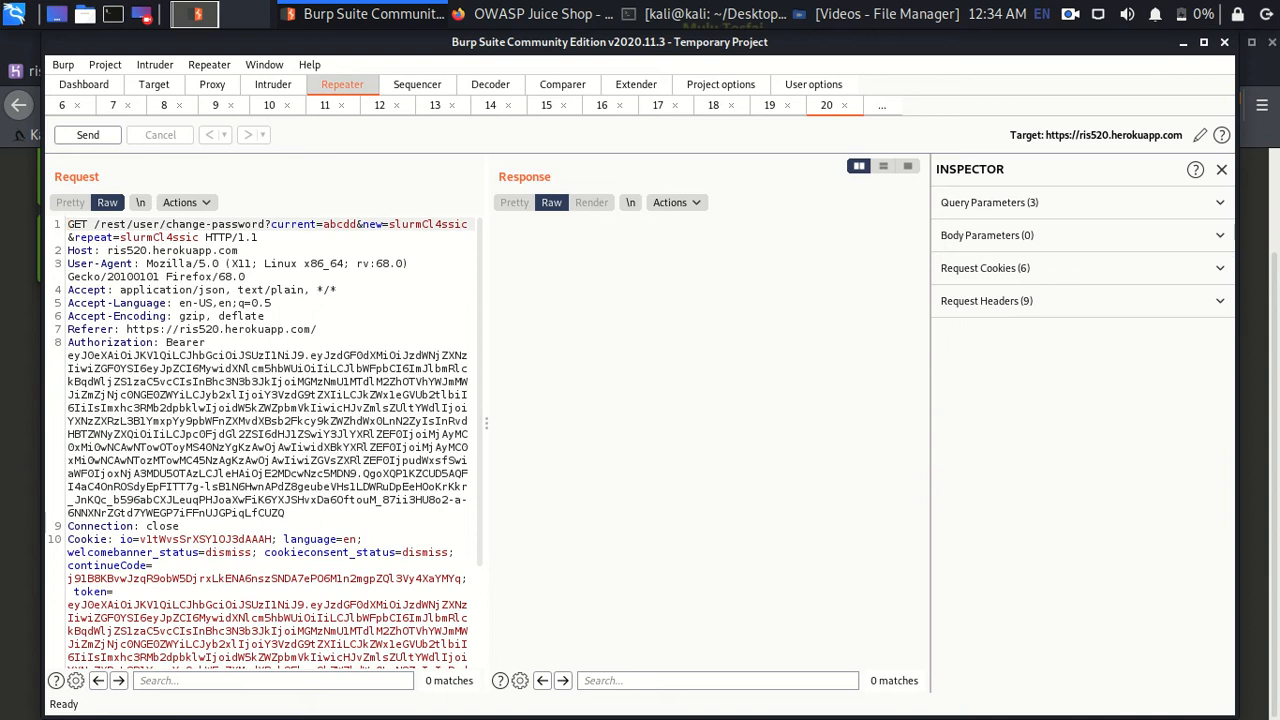
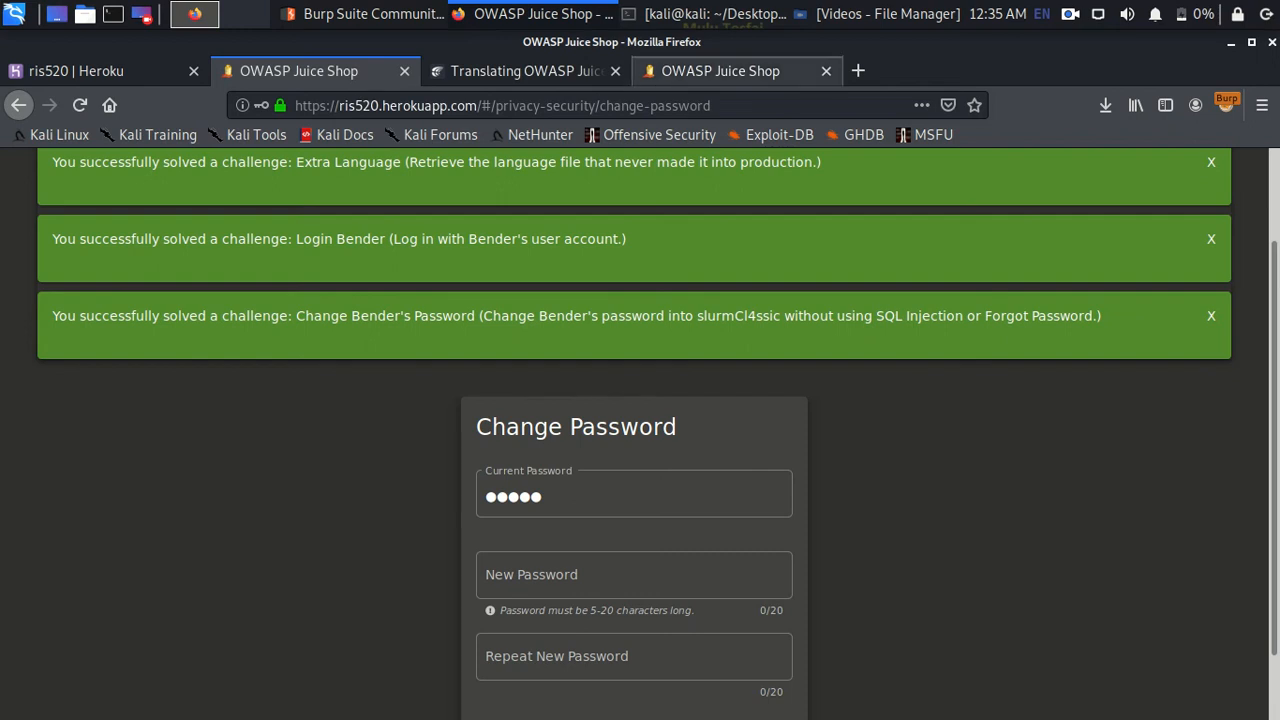
- Scroll up the score board, where Change Bender's Password is still listed as unsolved
scroll(640, 430, "up", 5)
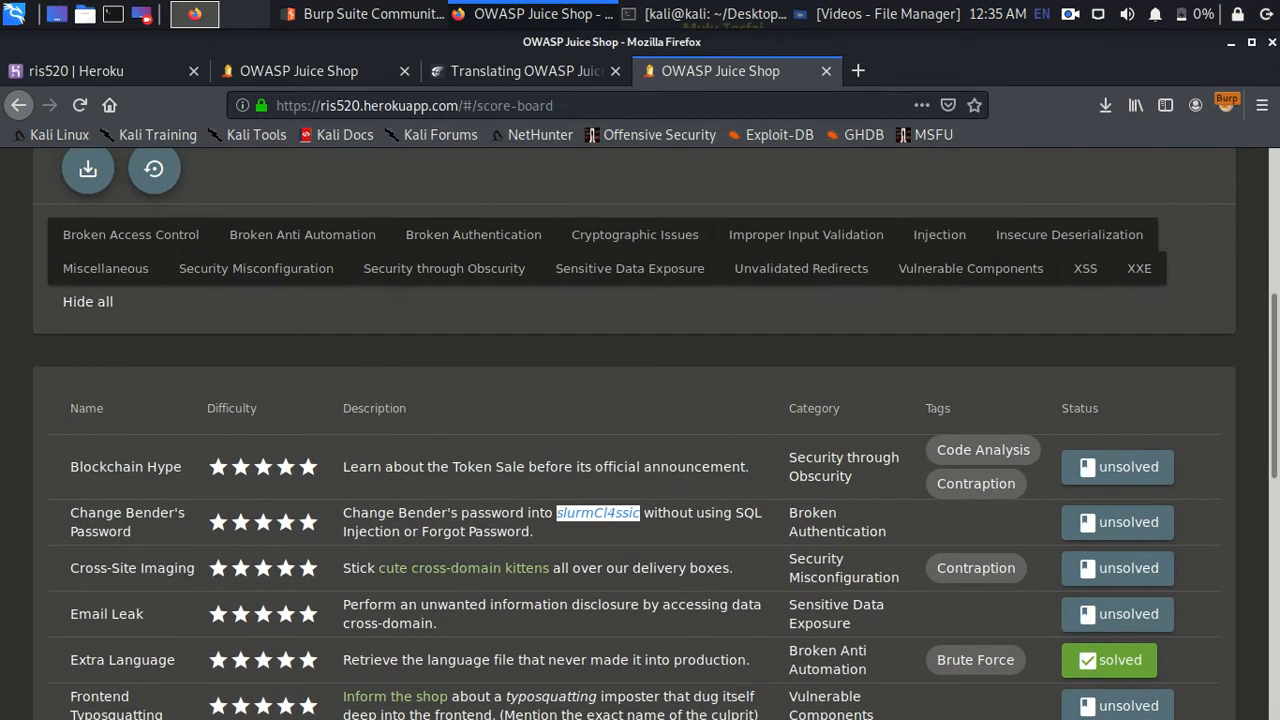
scroll(634, 433, "up", 3)
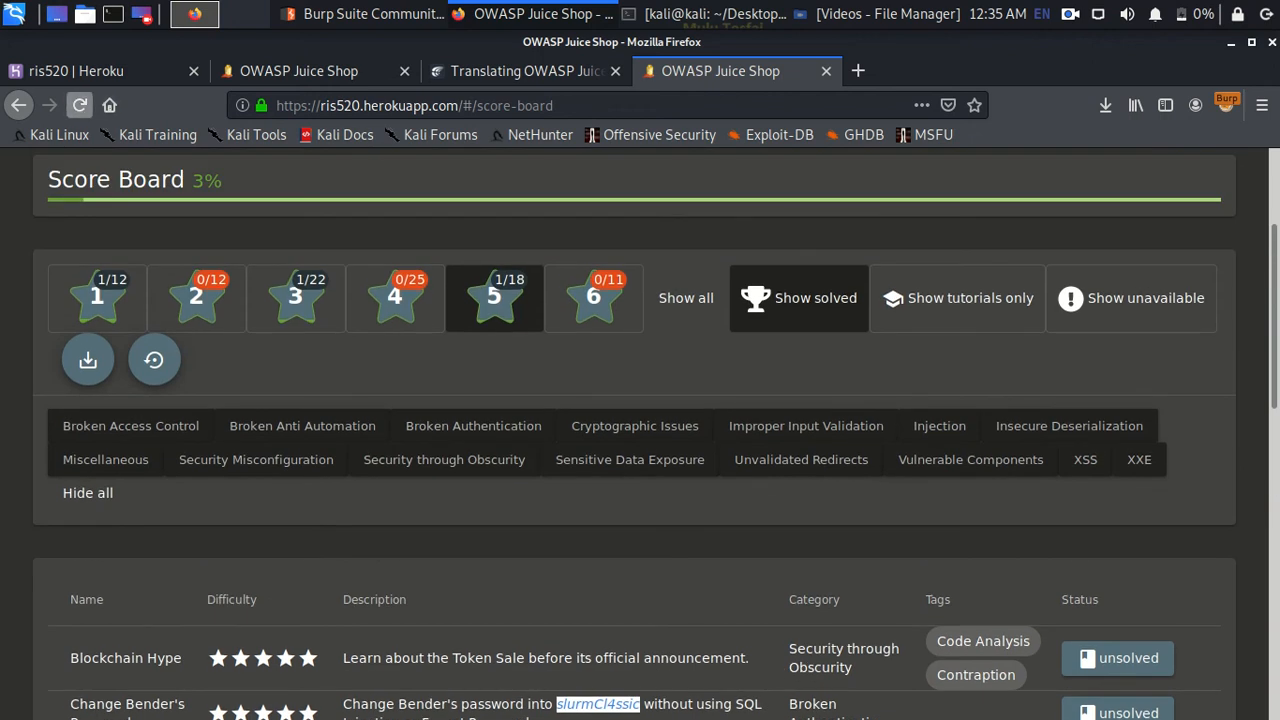
- Reload the score board and confirm Change Bender's Password is solved at 4% progress
left_click(79, 105)
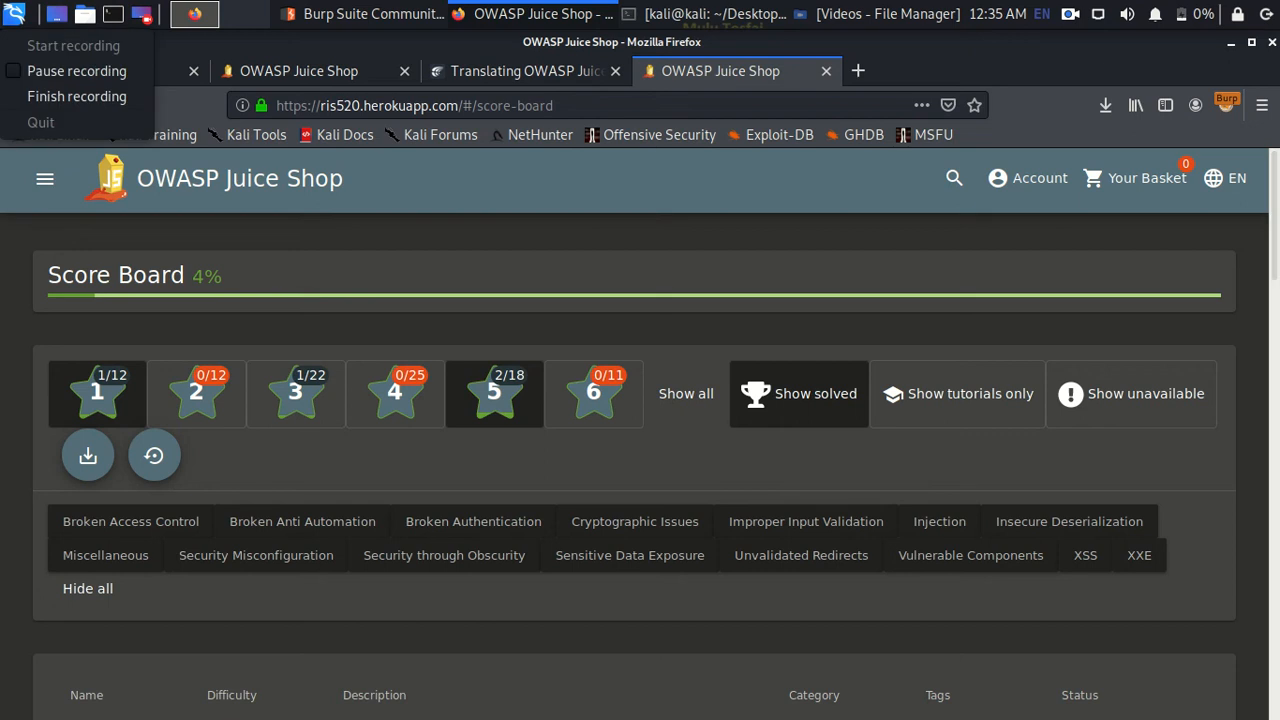
key("Escape")
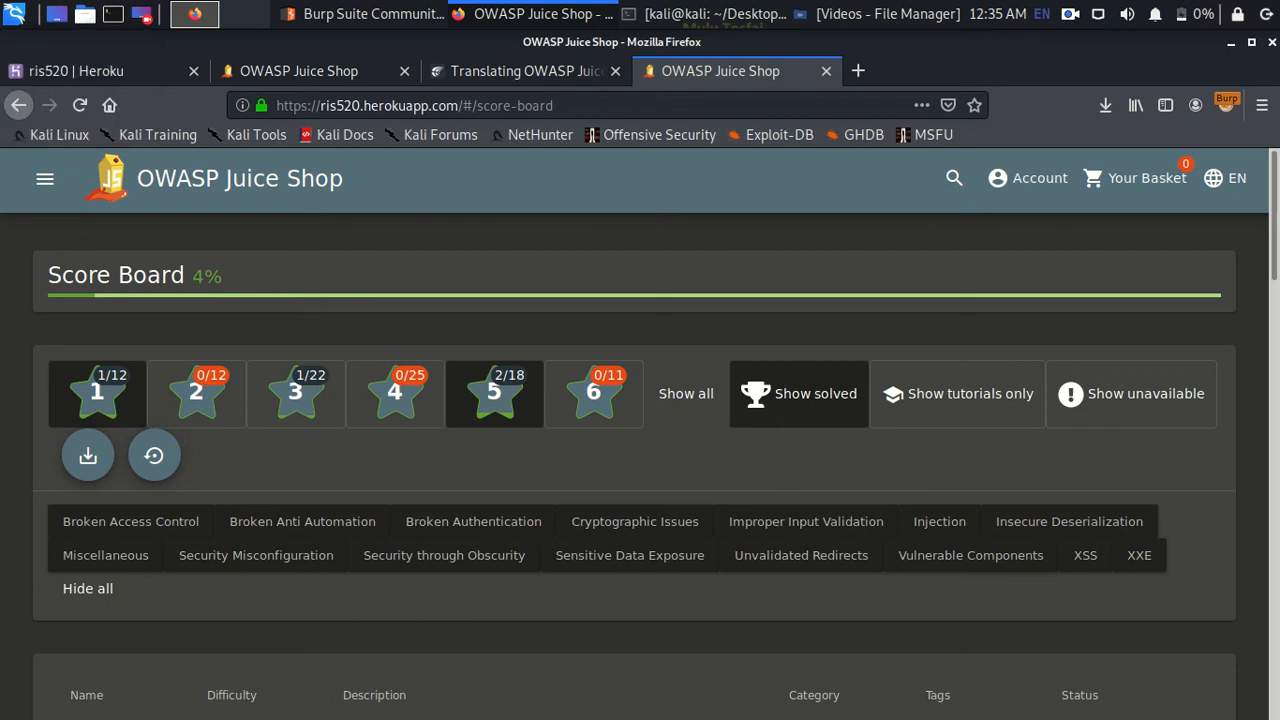
scroll(640, 430, "down", 5)
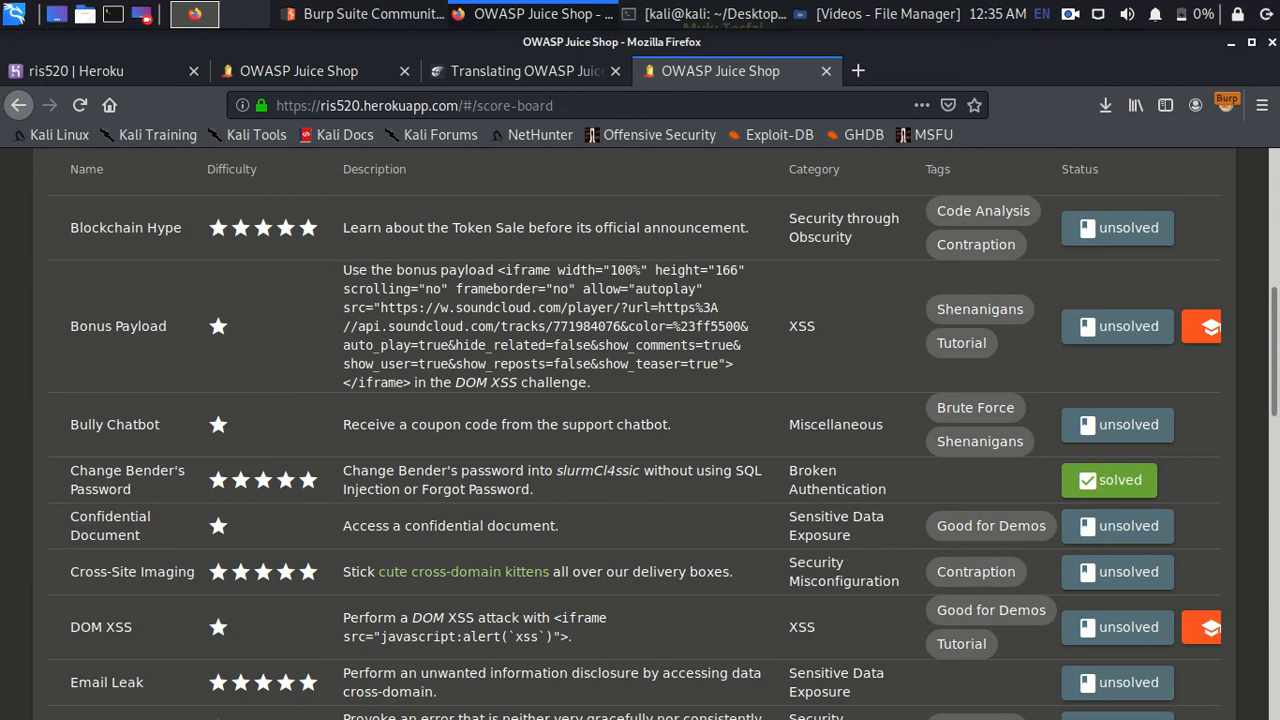
scroll(640, 430, "up", 2)
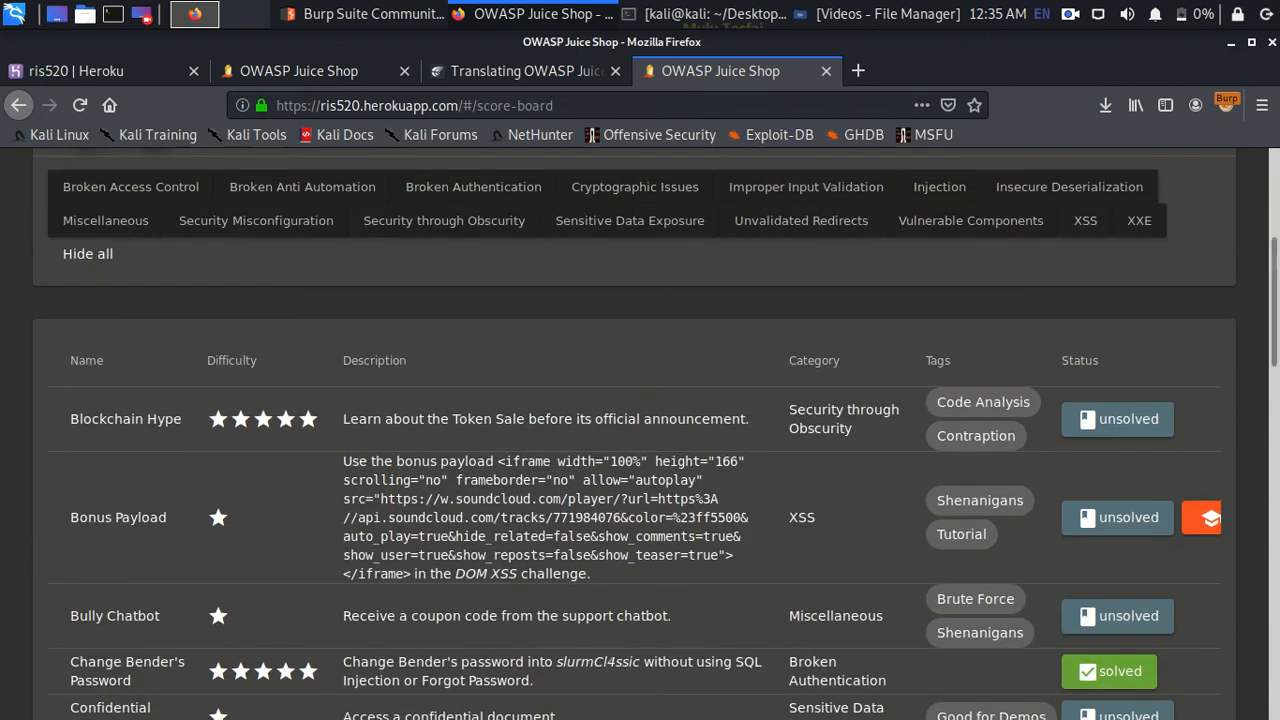
scroll(640, 430, "up", 3)
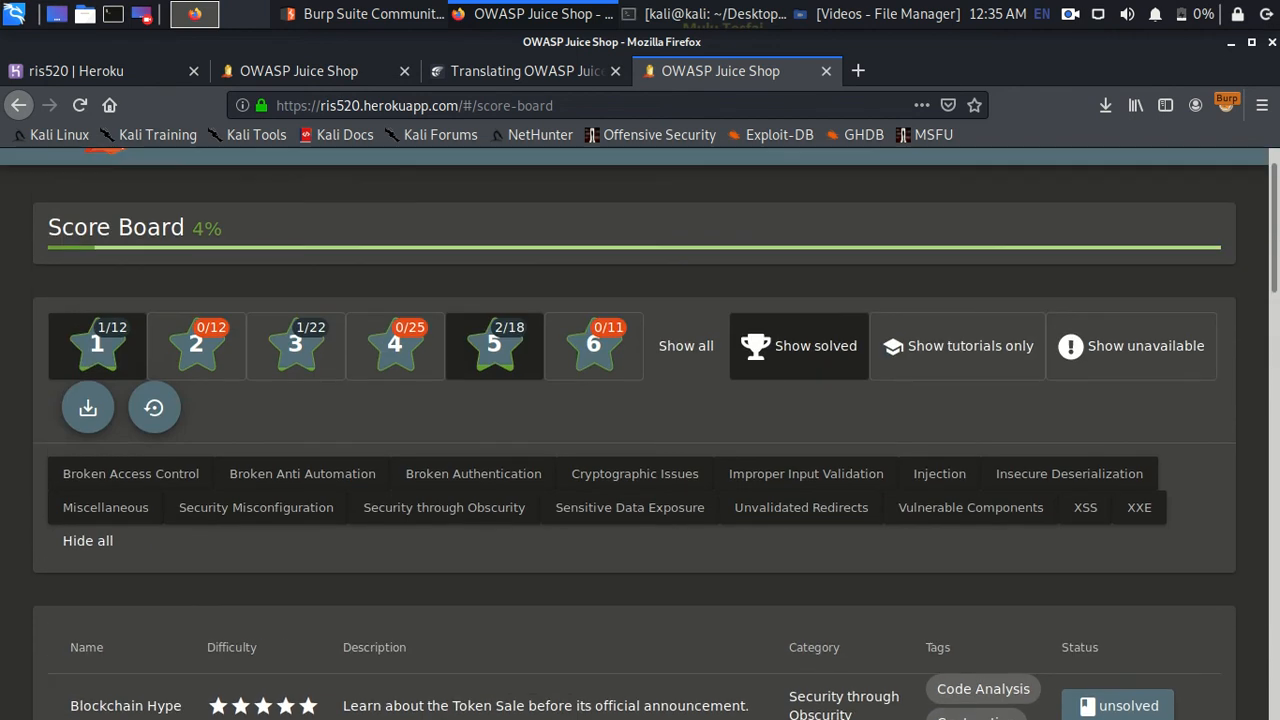
scroll(630, 465, "down", 2)
scroll(630, 465, "down", 5)
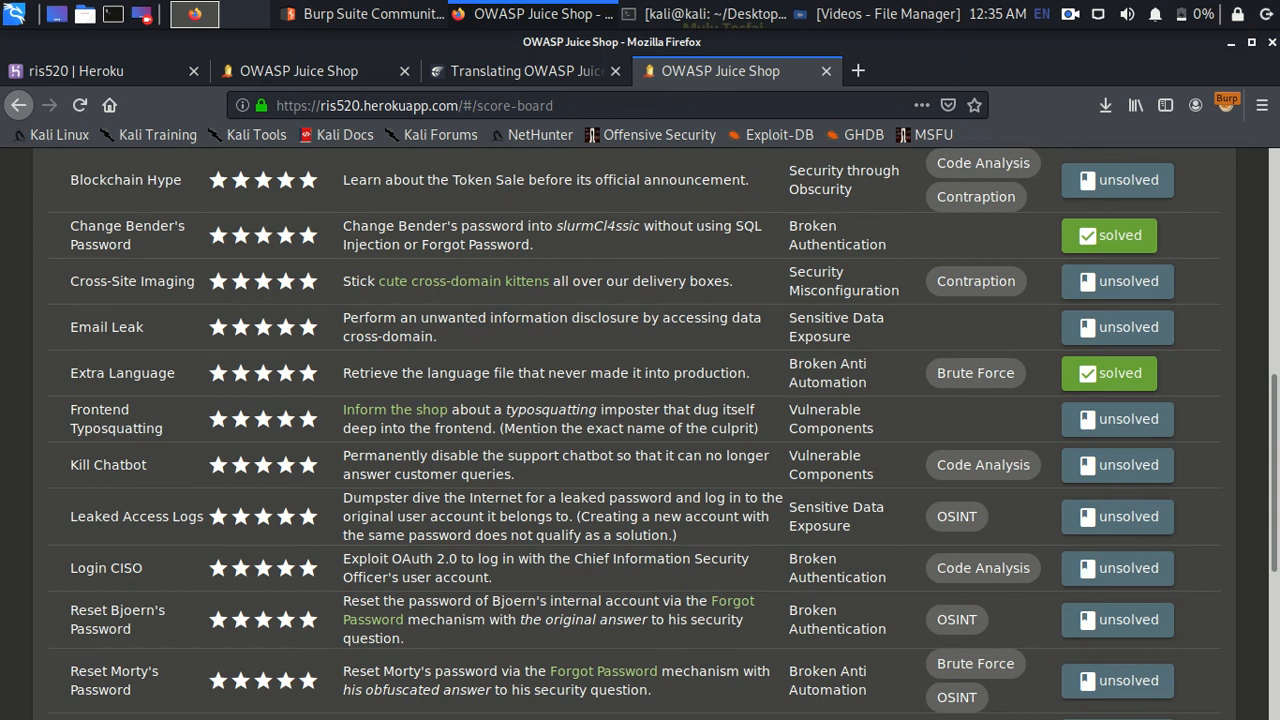
- Highlight the Email Leak challenge name and refresh the score board again
left_click_drag(144, 327, 70, 327)
scroll(640, 430, "up", 5)
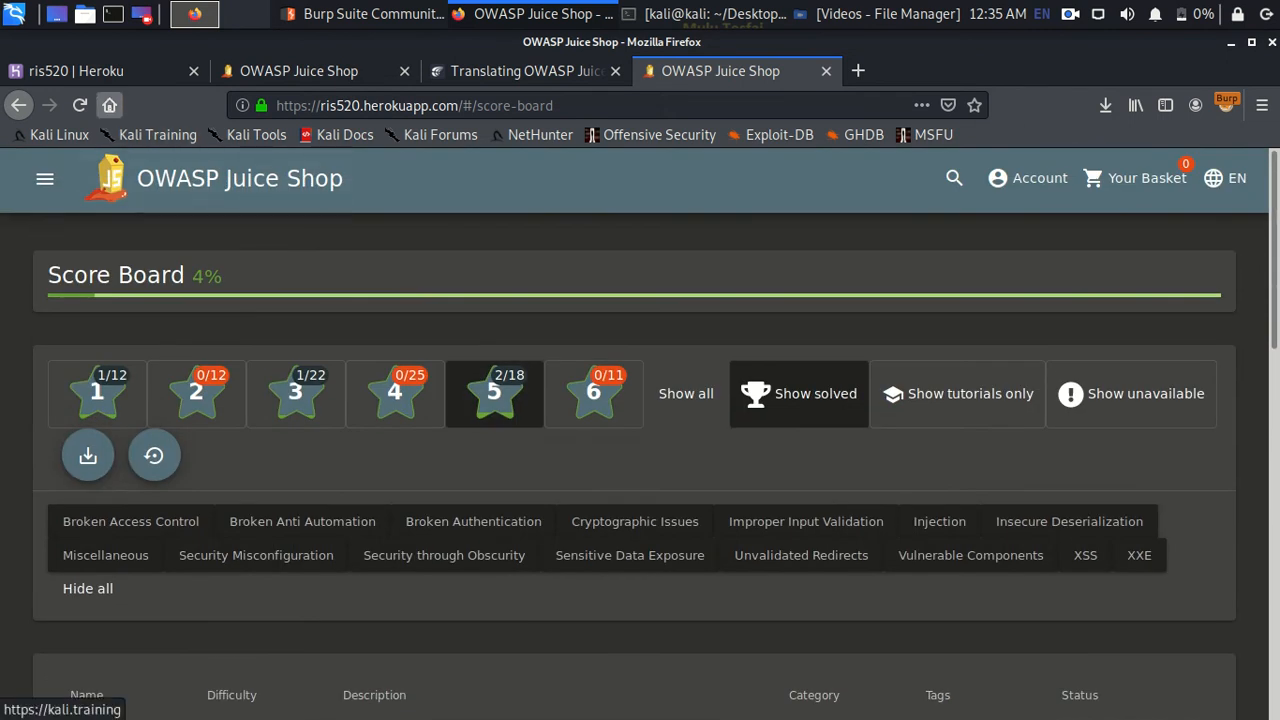
left_click(80, 104)
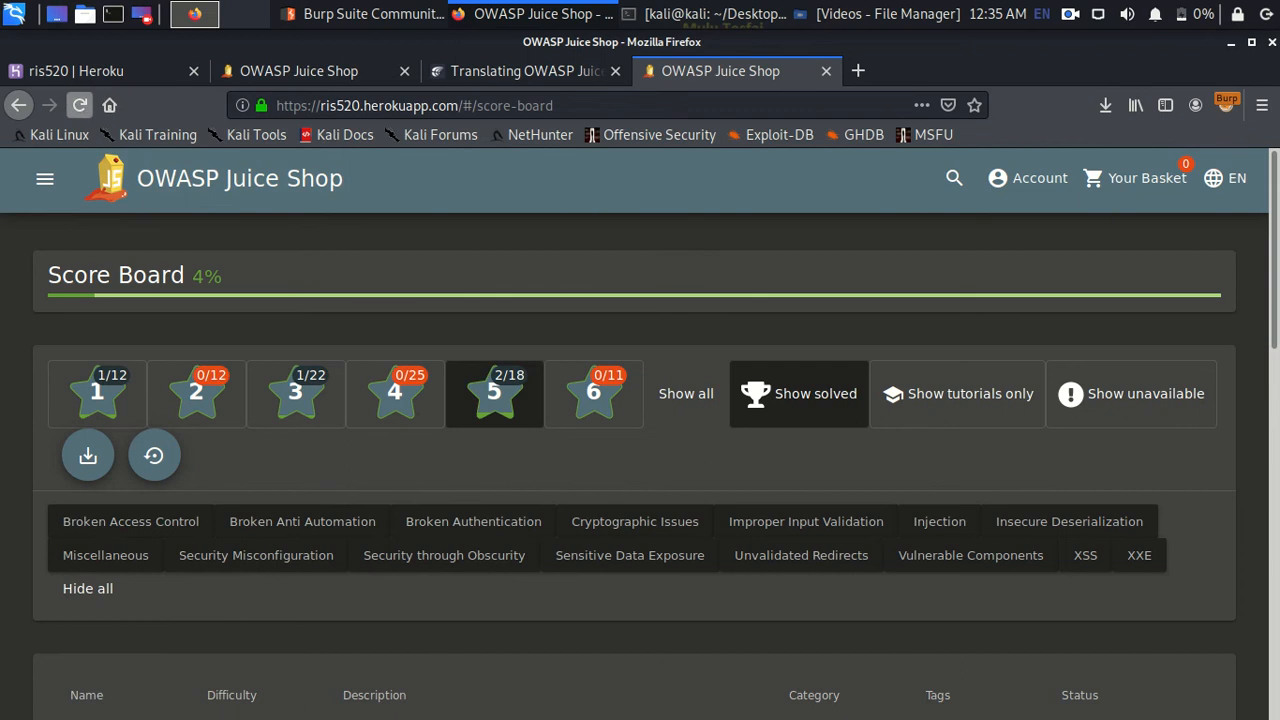
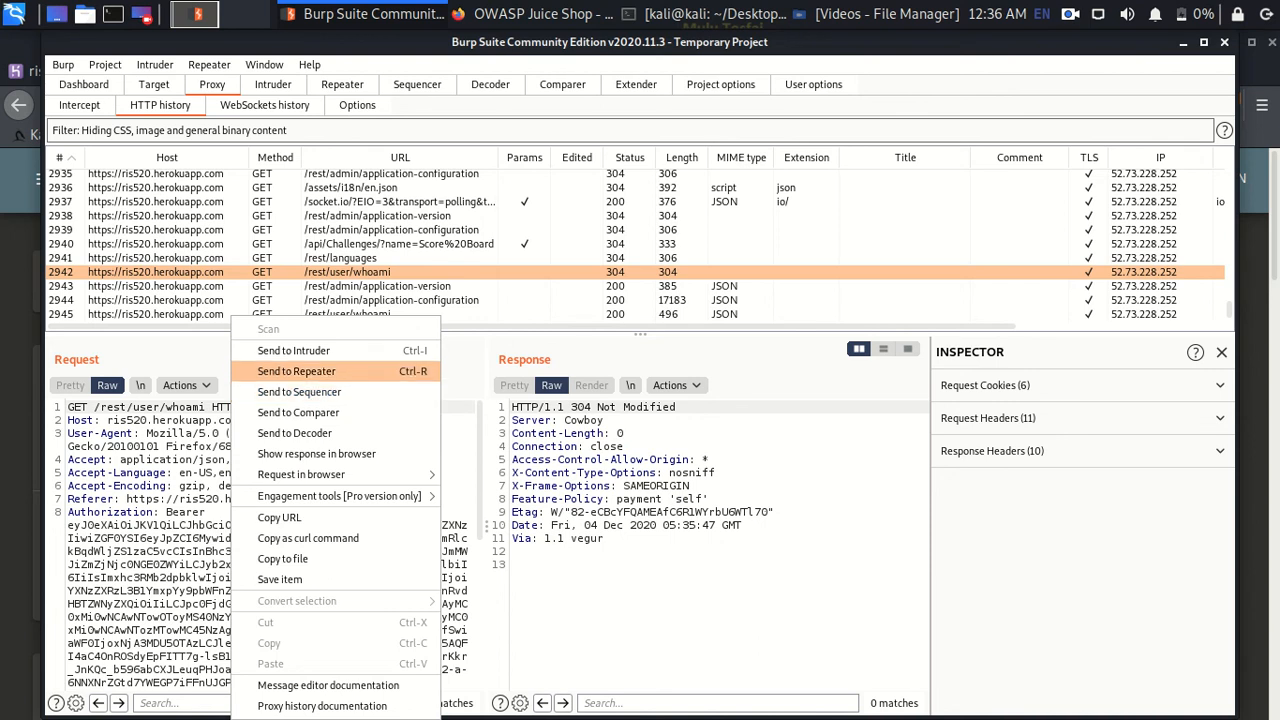
- Send the GET /rest/user/whoami request from HTTP history to a new Repeater tab 21
left_click(296, 371)
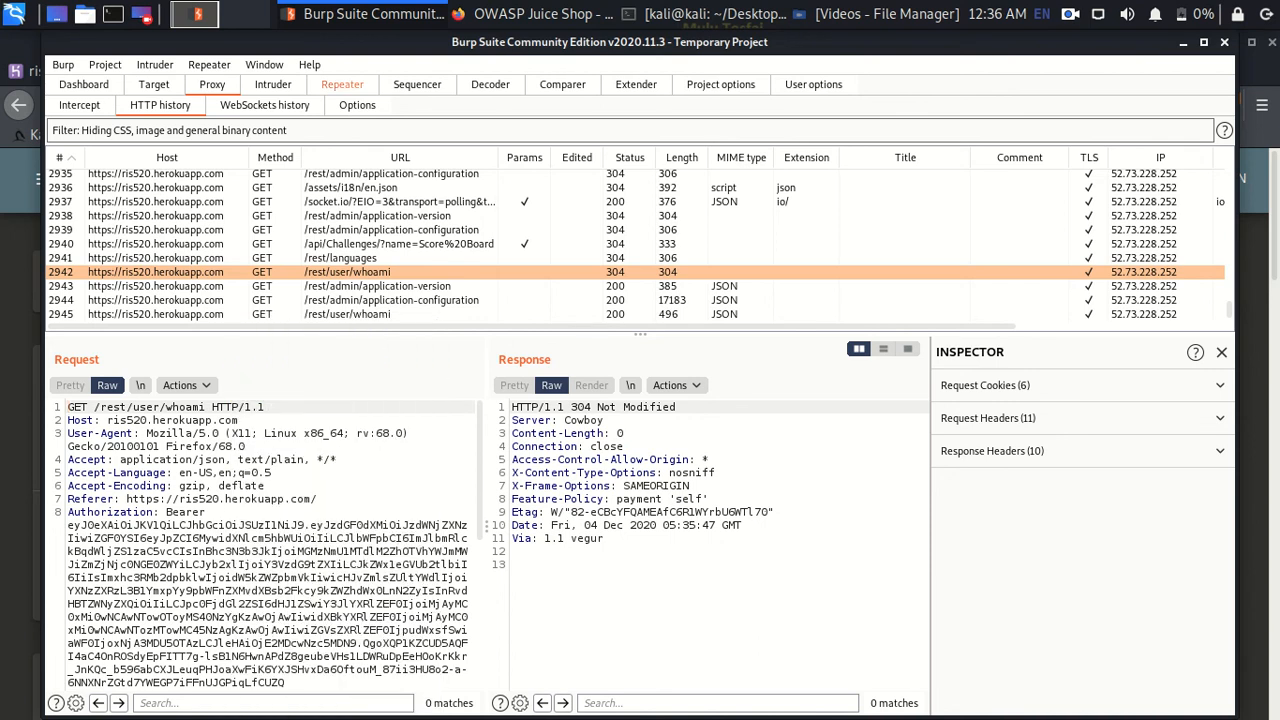
left_click(342, 84)
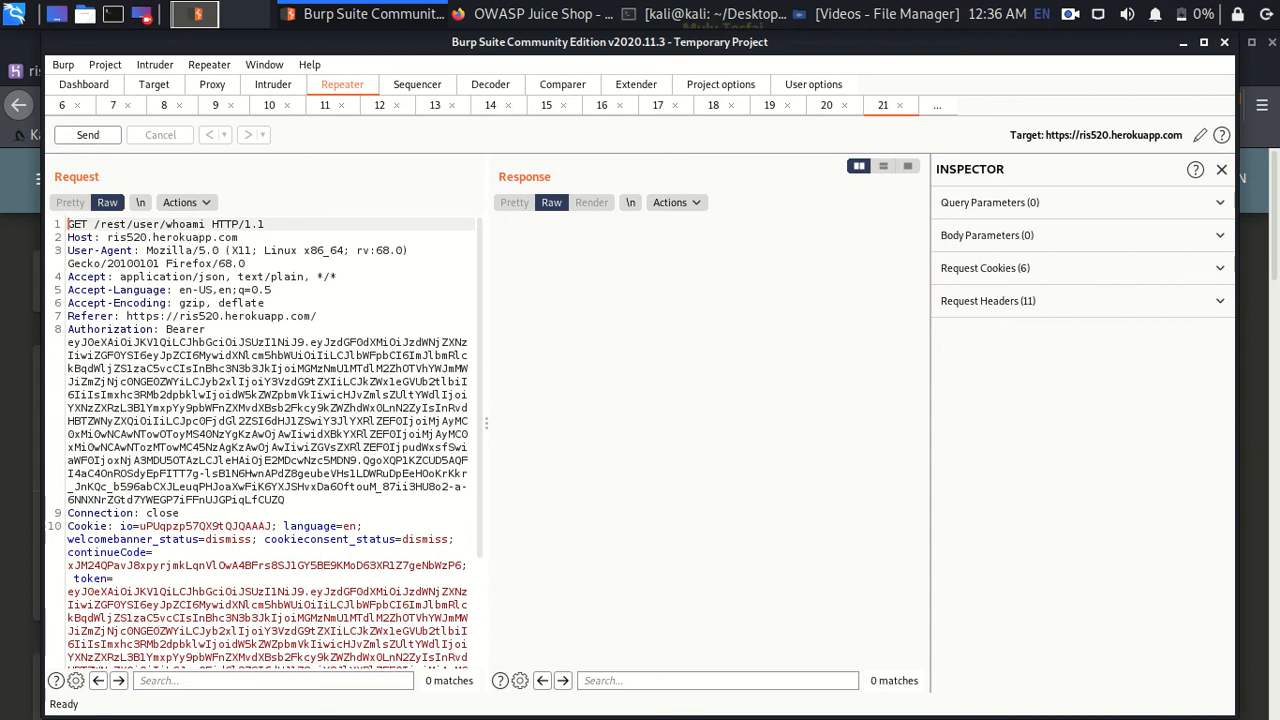
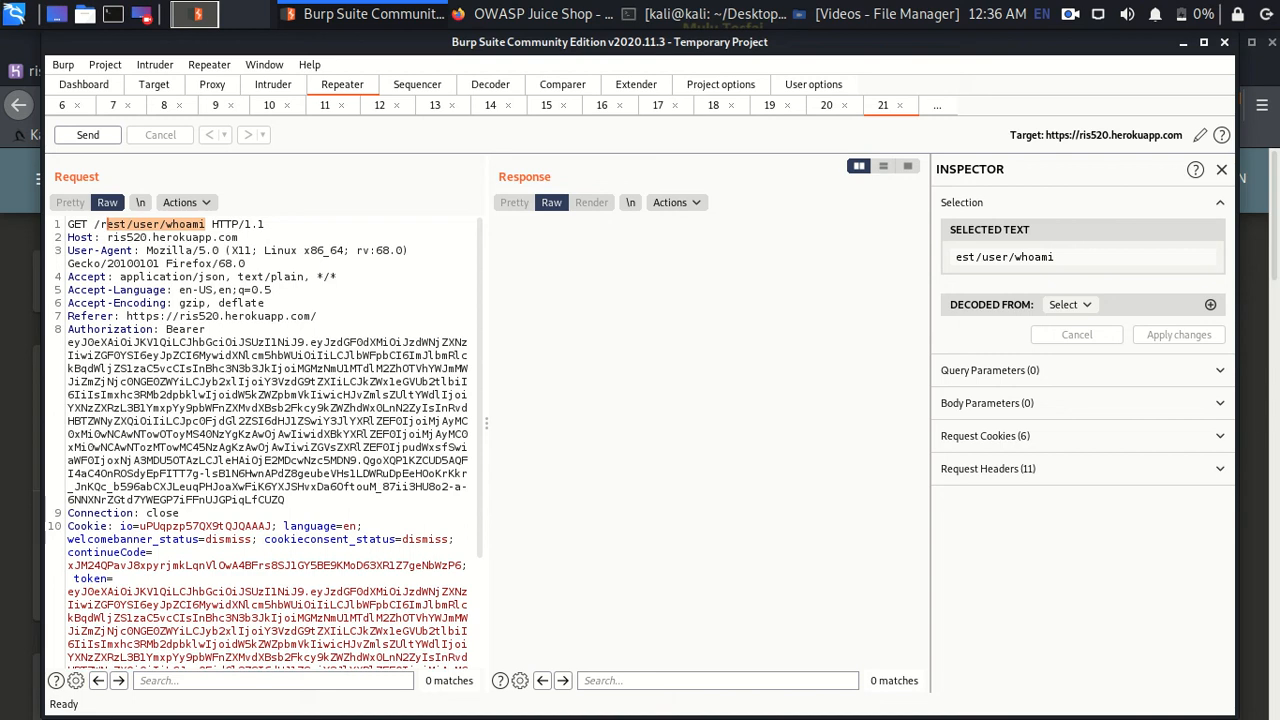
- Scroll the Juice Shop Score Board challenge table, then return to the whoami request in Burp Repeater
key("alt+Tab")
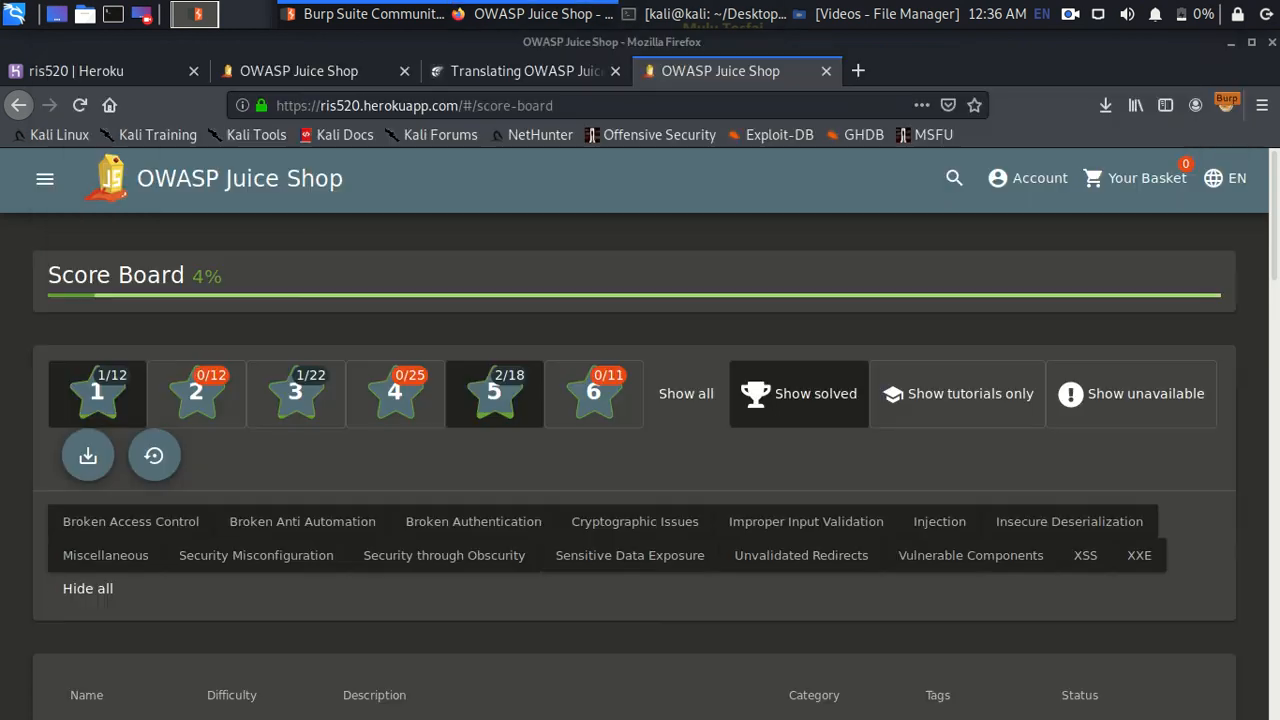
scroll(640, 430, "down", 6)
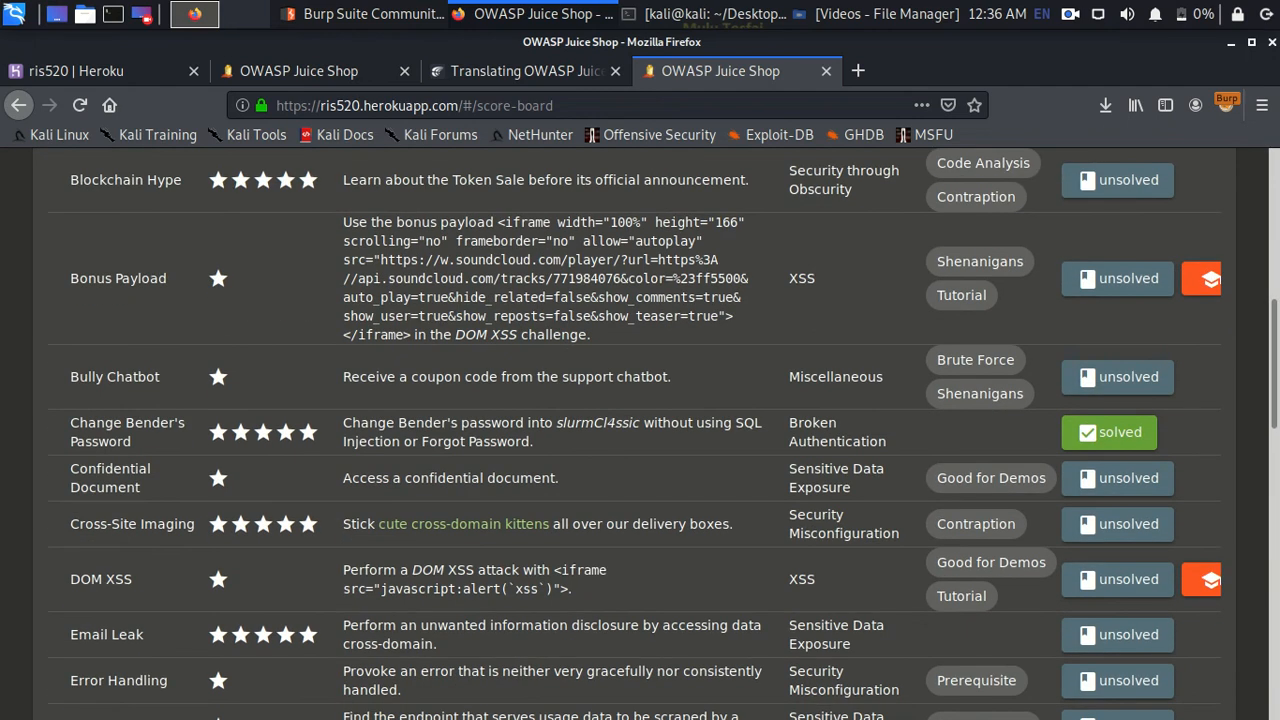
scroll(640, 430, "down", 3)
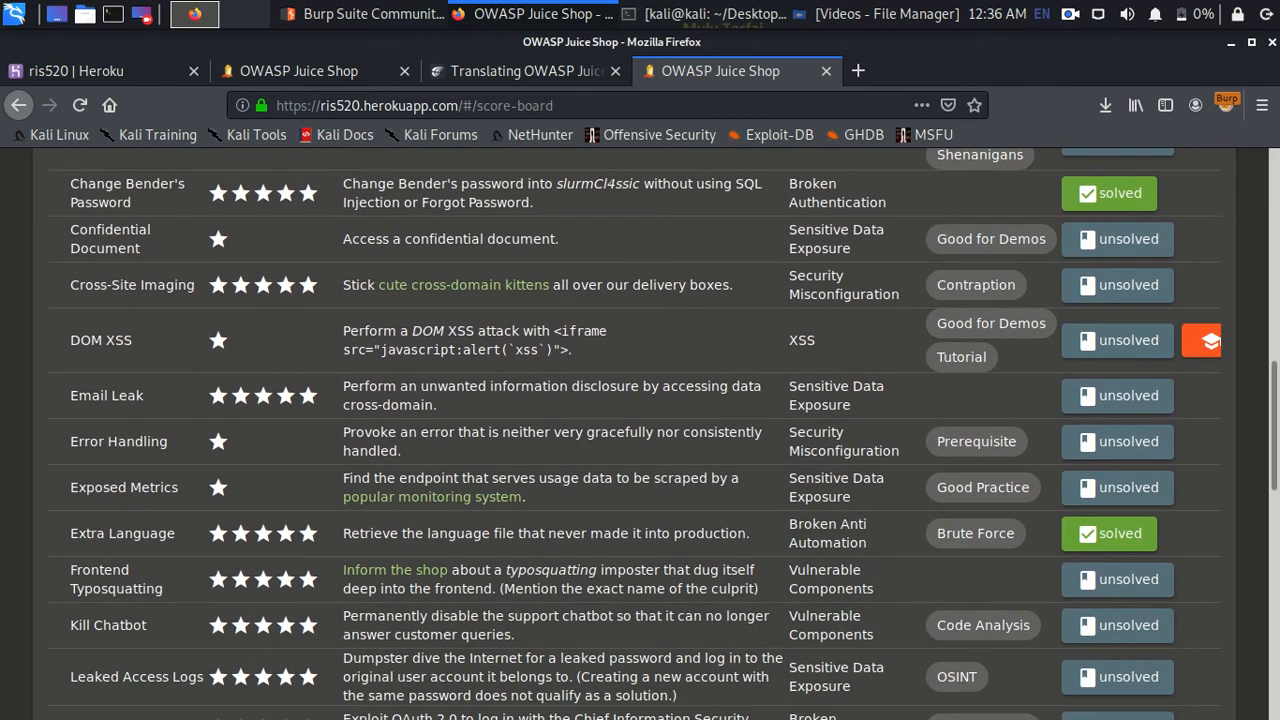
key("alt+Tab")
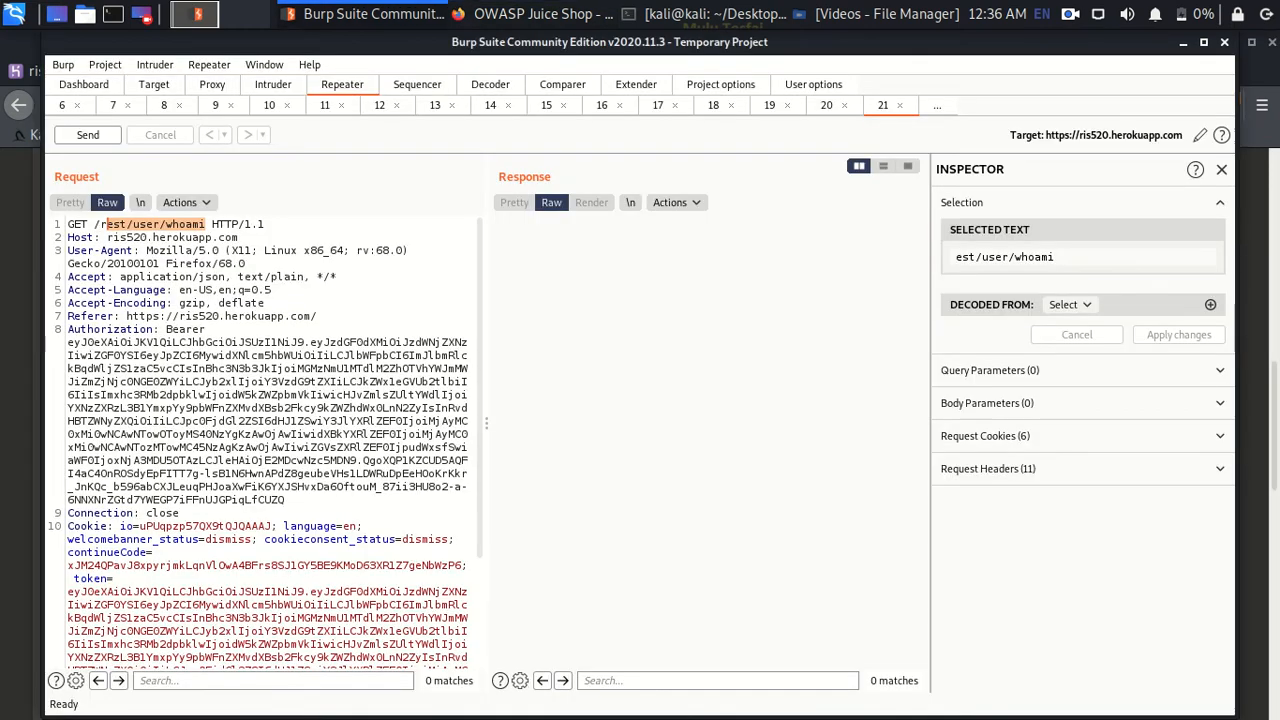
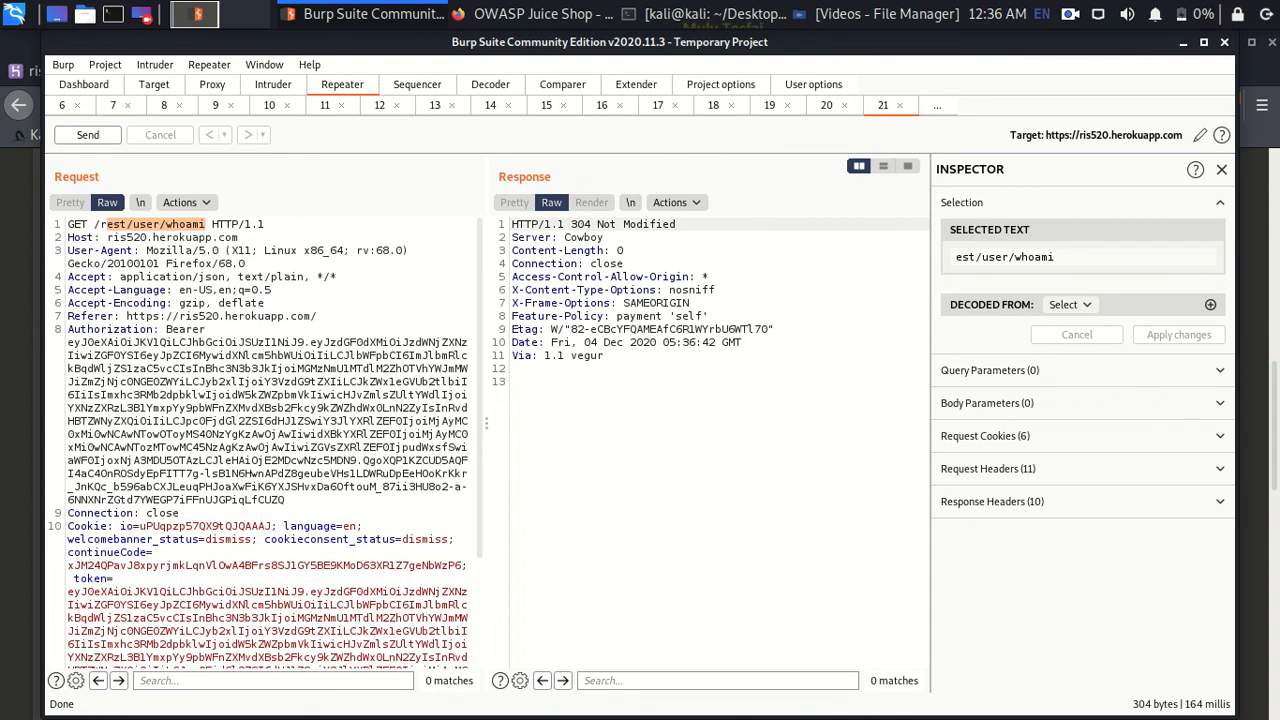
- Show Proxy HTTP history to find the earlier /rest/user/whoami requests for comparison
left_click(212, 84)
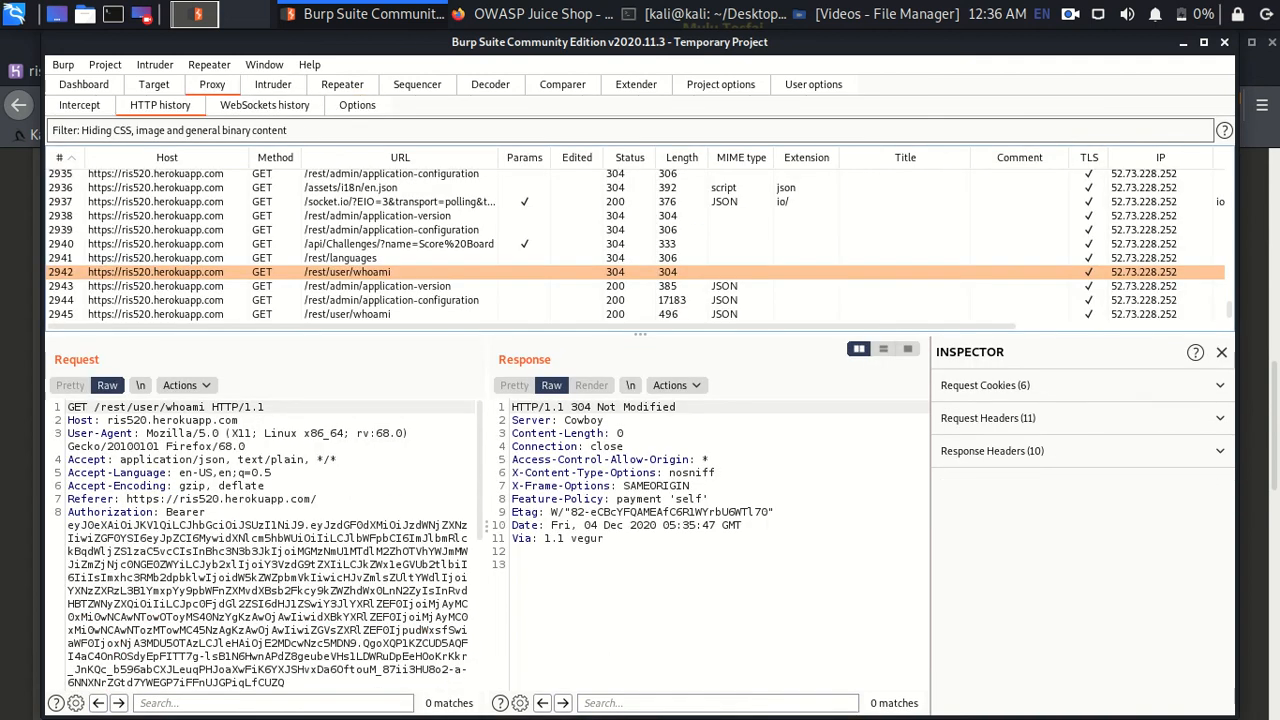
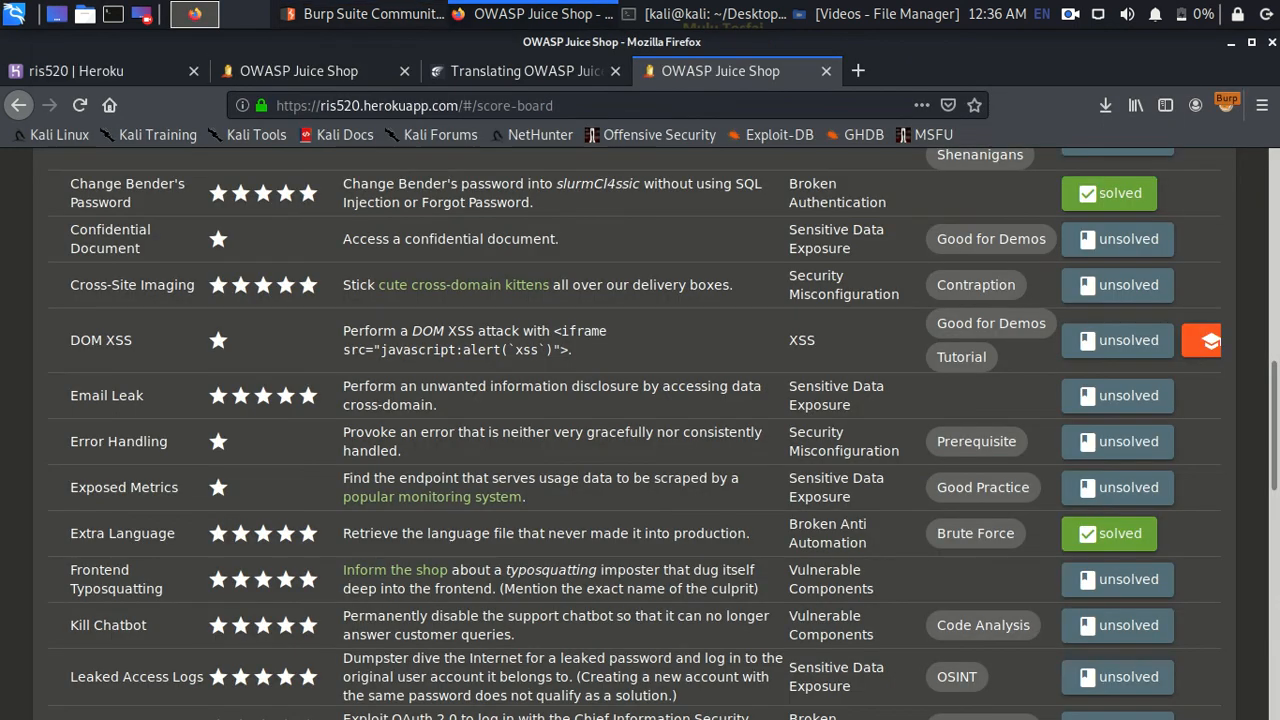
- Reload the Juice Shop score board in Firefox and return to Burp's HTTP history
left_click(80, 105)
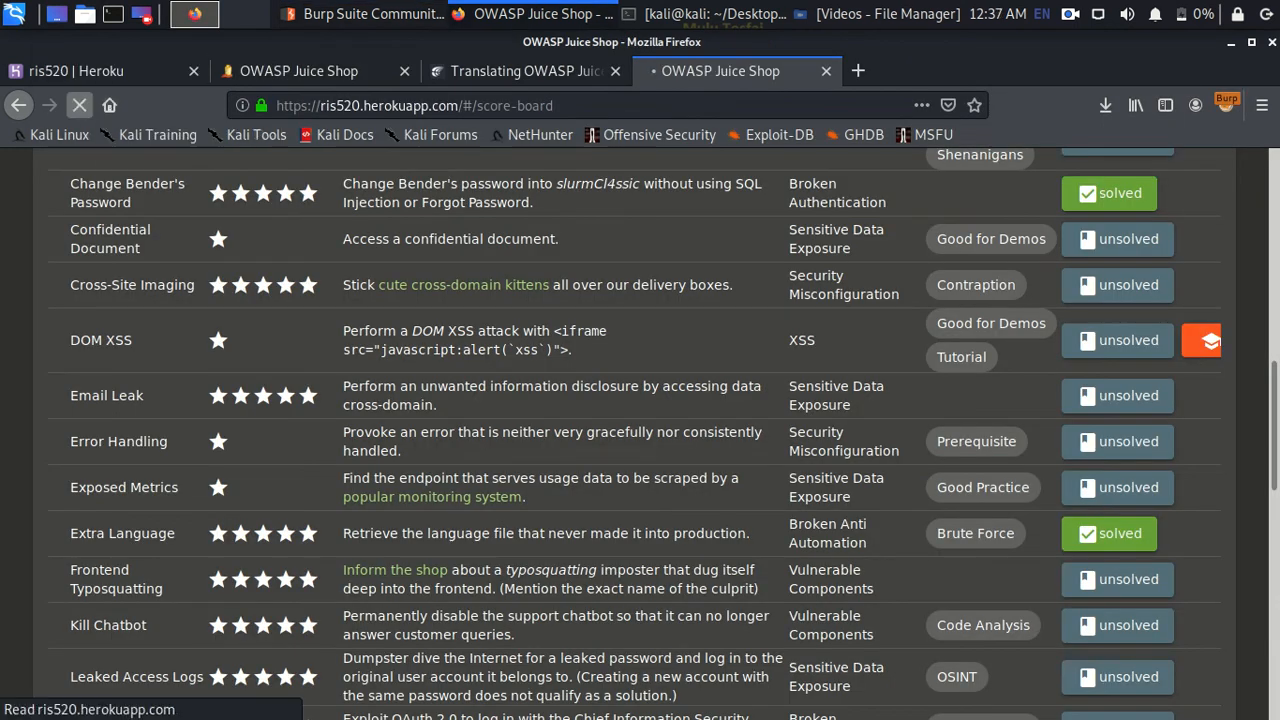
key("alt+Tab")
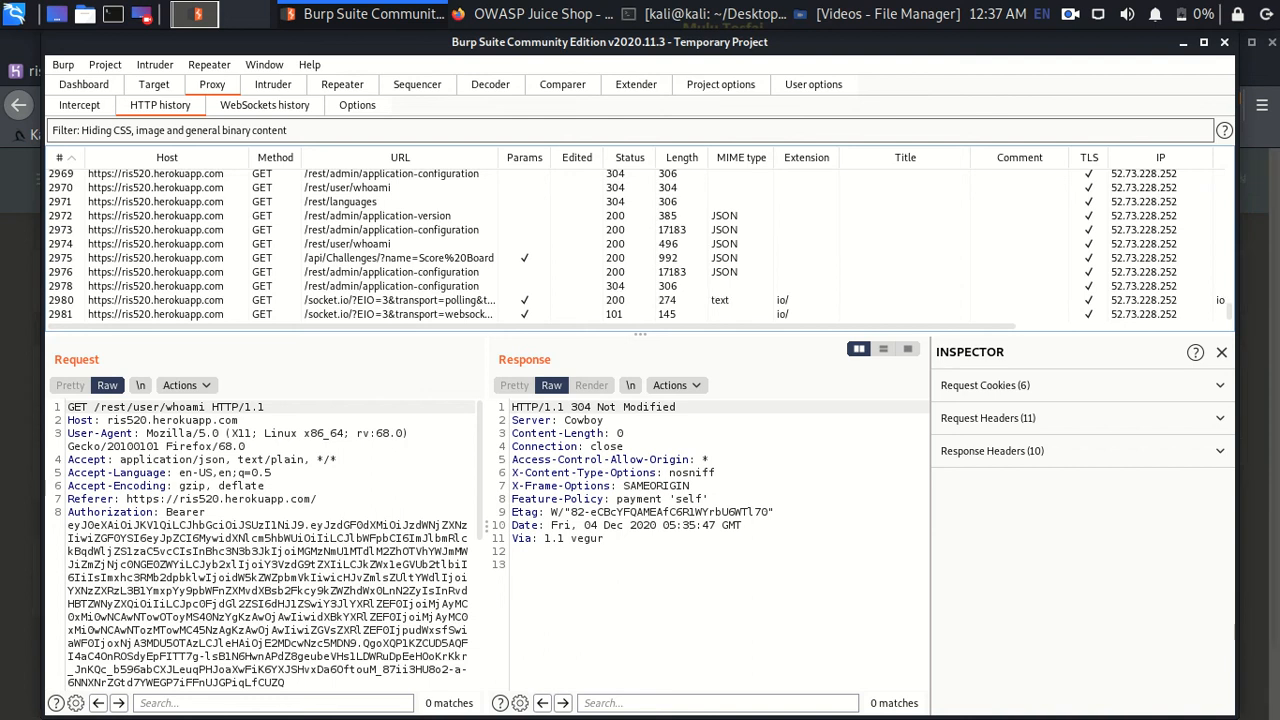
- Select whoami entry 2974 to show its 200 JSON response with user id 3
left_click(347, 243)
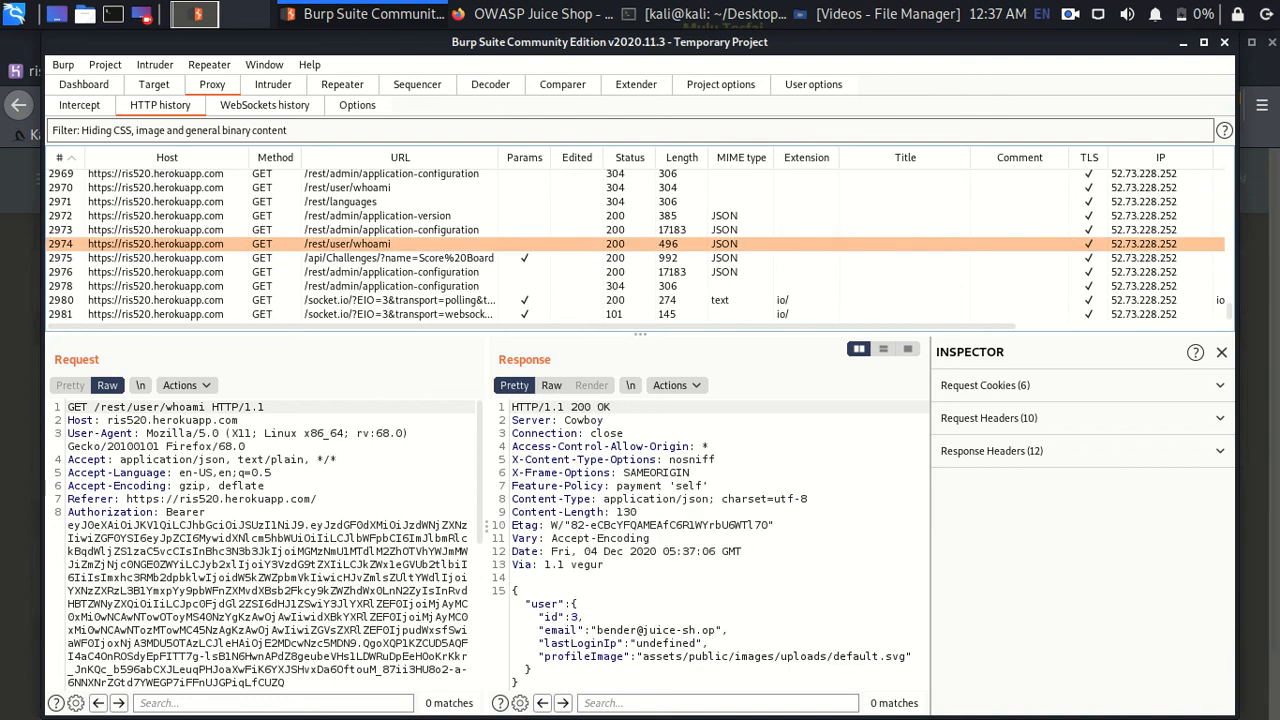
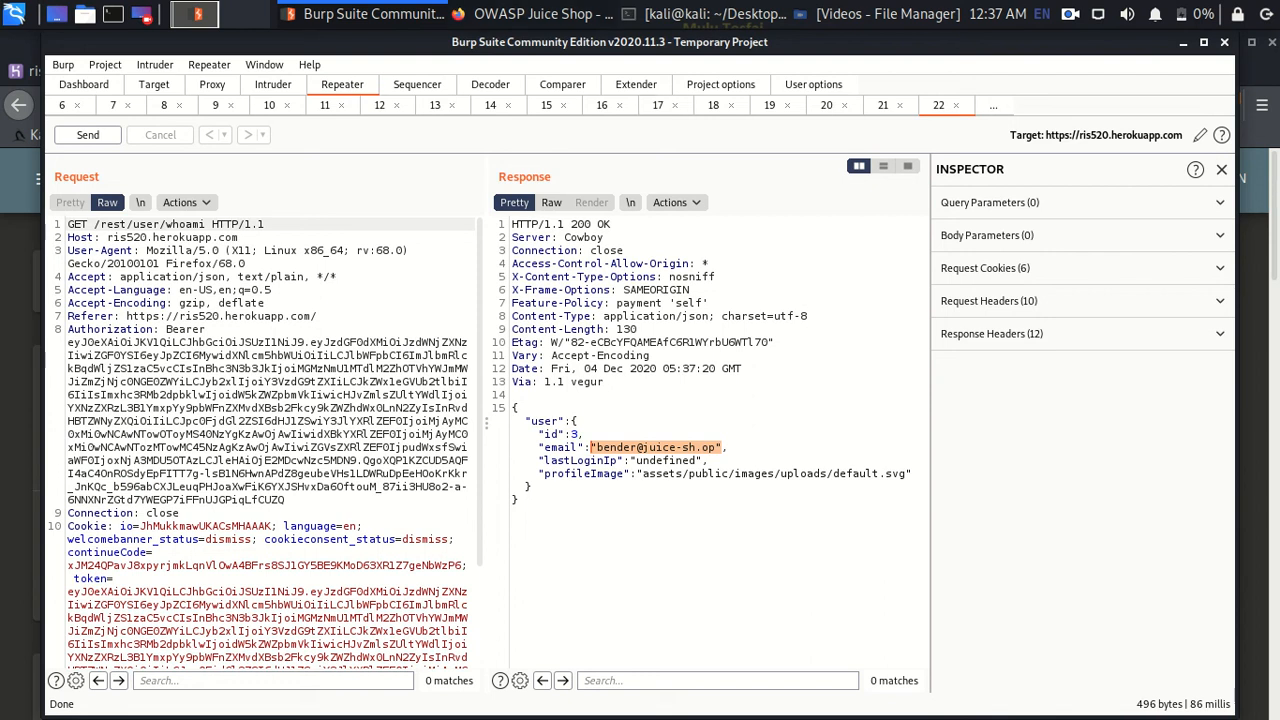
- Bring Firefox with the Juice Shop Score Board in front of Burp Repeater
key("alt+Tab")
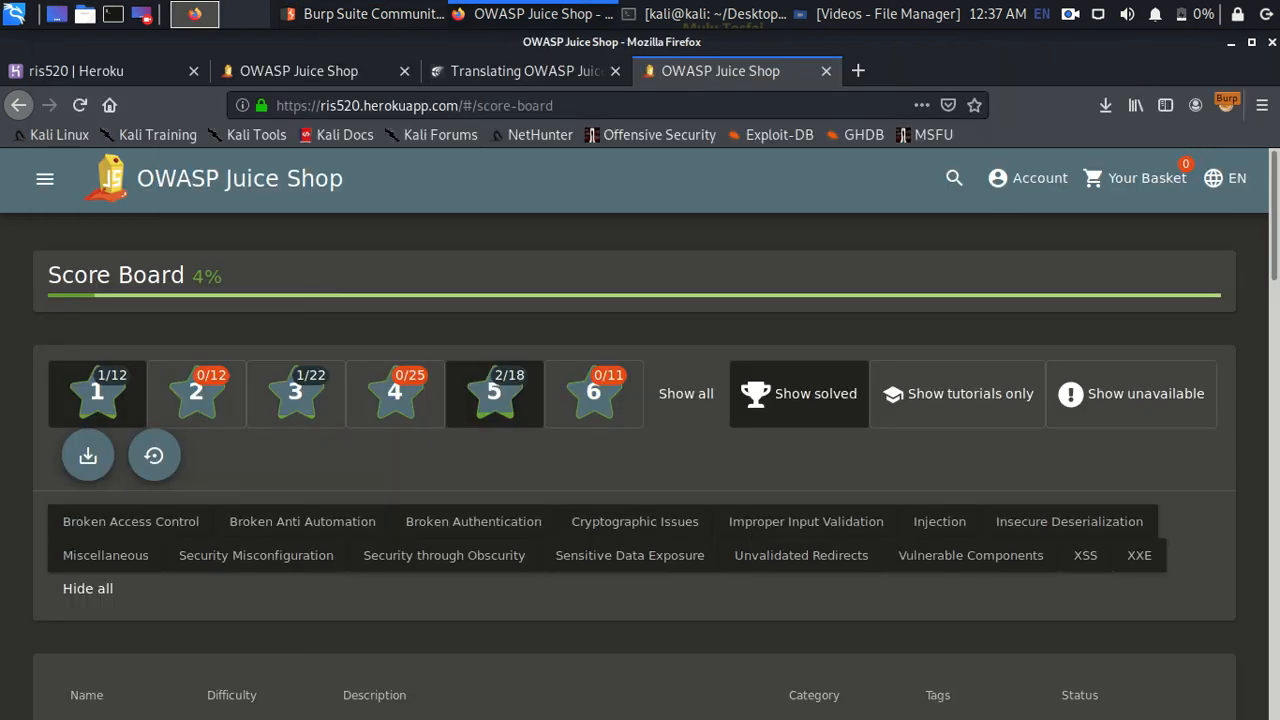
- Reload the Juice Shop Score Board and scroll down to the challenge table
left_click(80, 105)
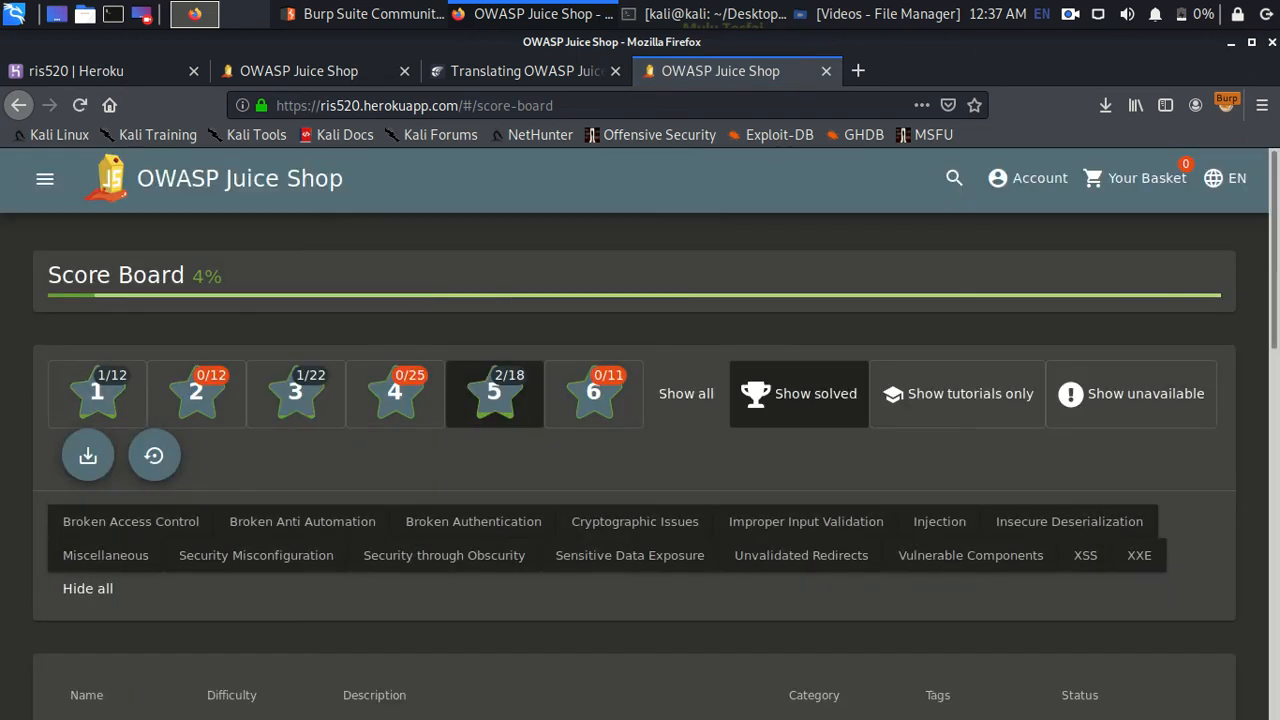
scroll(640, 430, "down", 3)
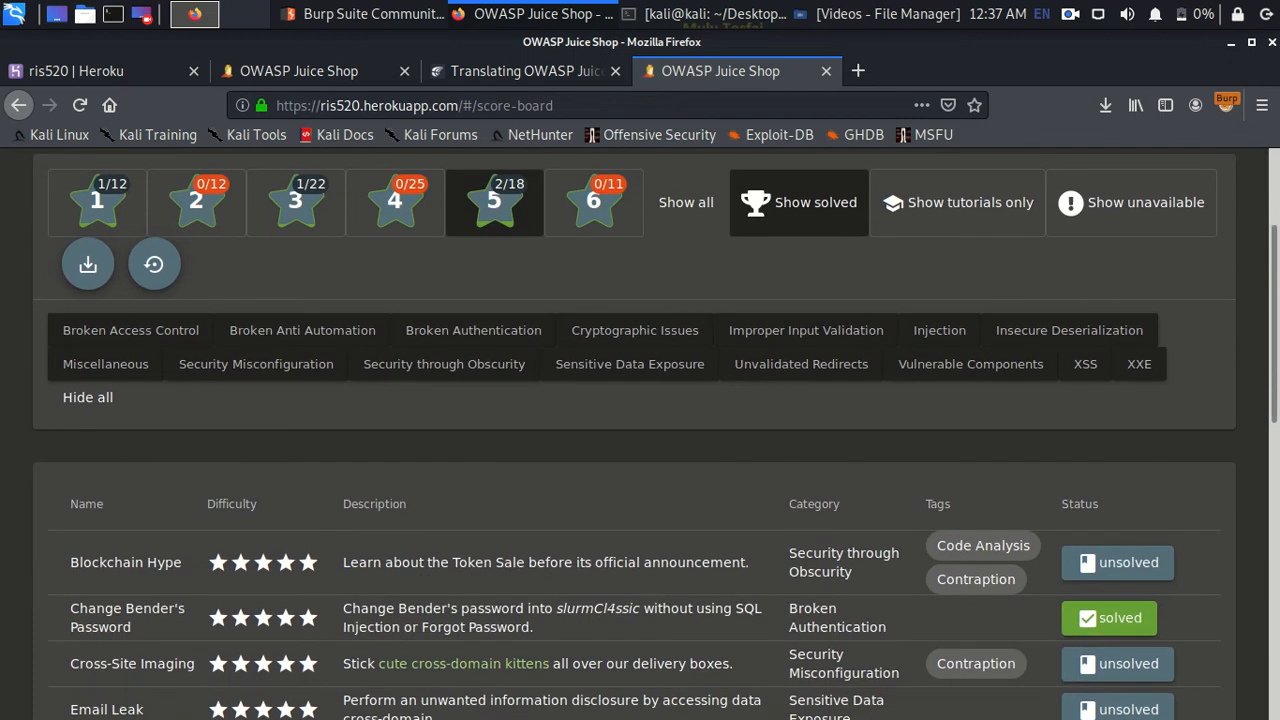
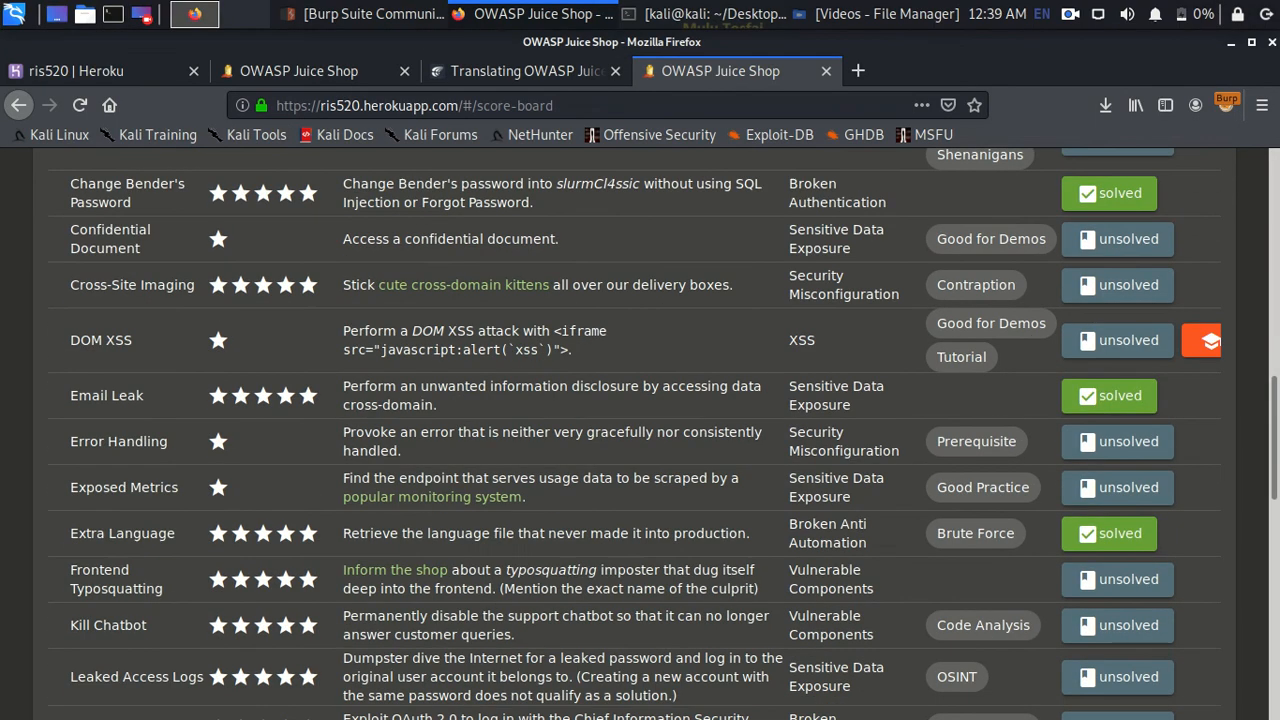
- Refresh the Score Board and confirm Change Bender's Password, Email Leak and Extra Language show solved at 5%
key("F5")
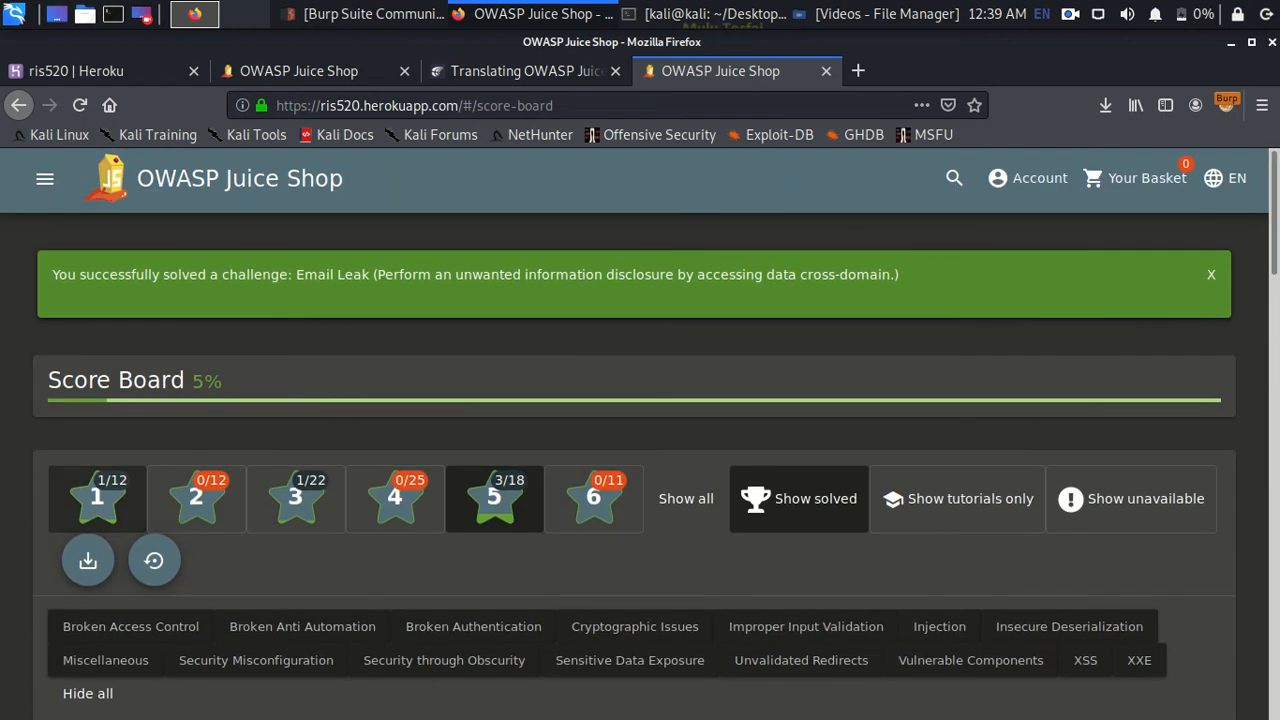
scroll(444, 340, "down", 3)
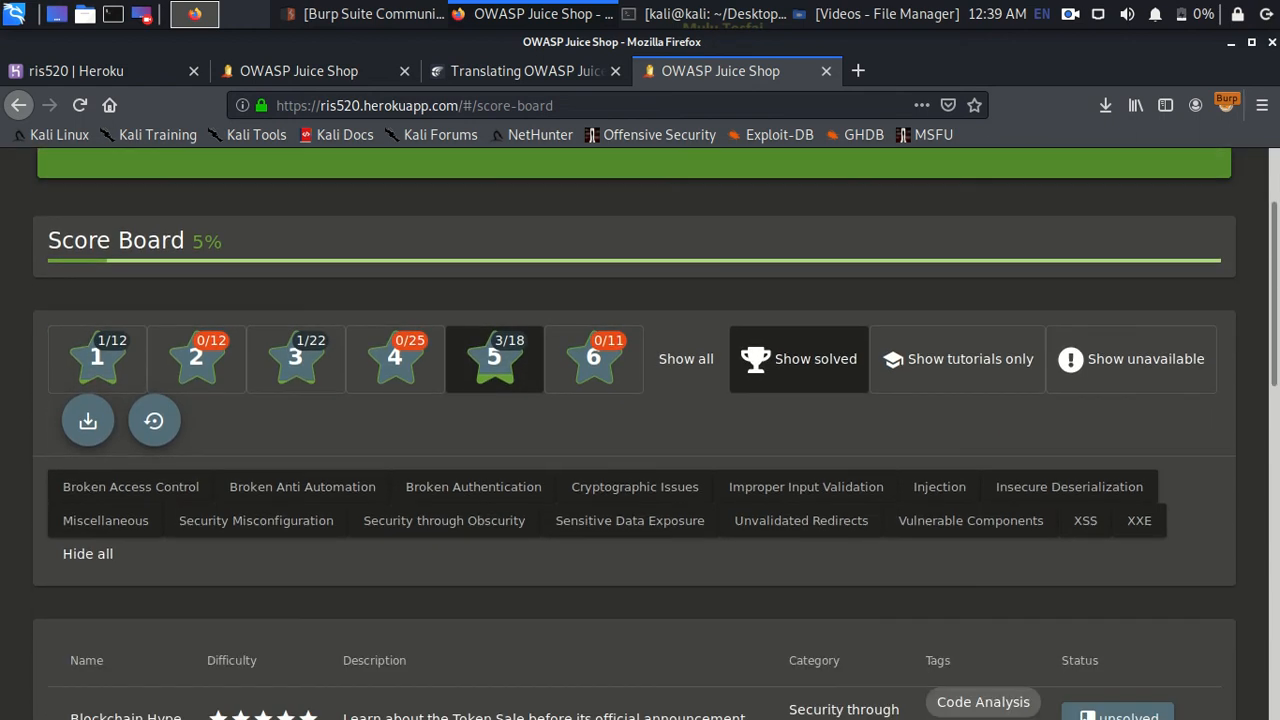
scroll(444, 340, "down", 5)
scroll(444, 340, "up", 2)
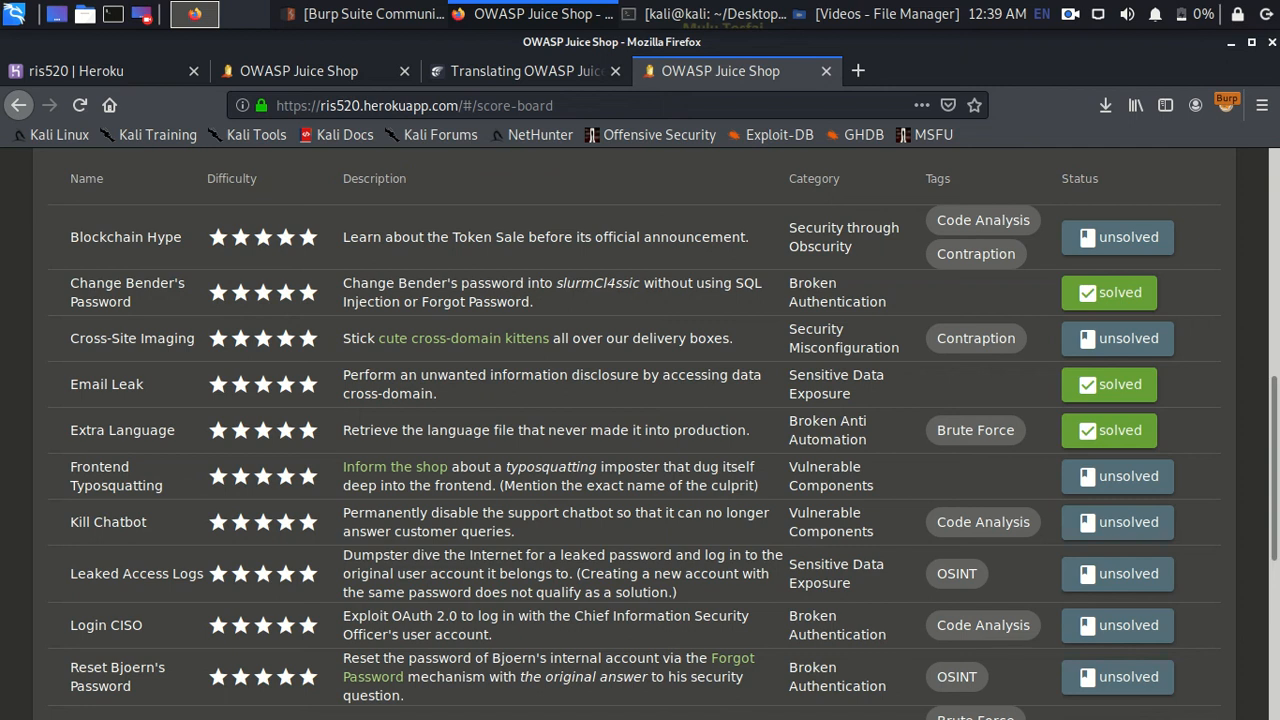
scroll(640, 430, "down", 3)
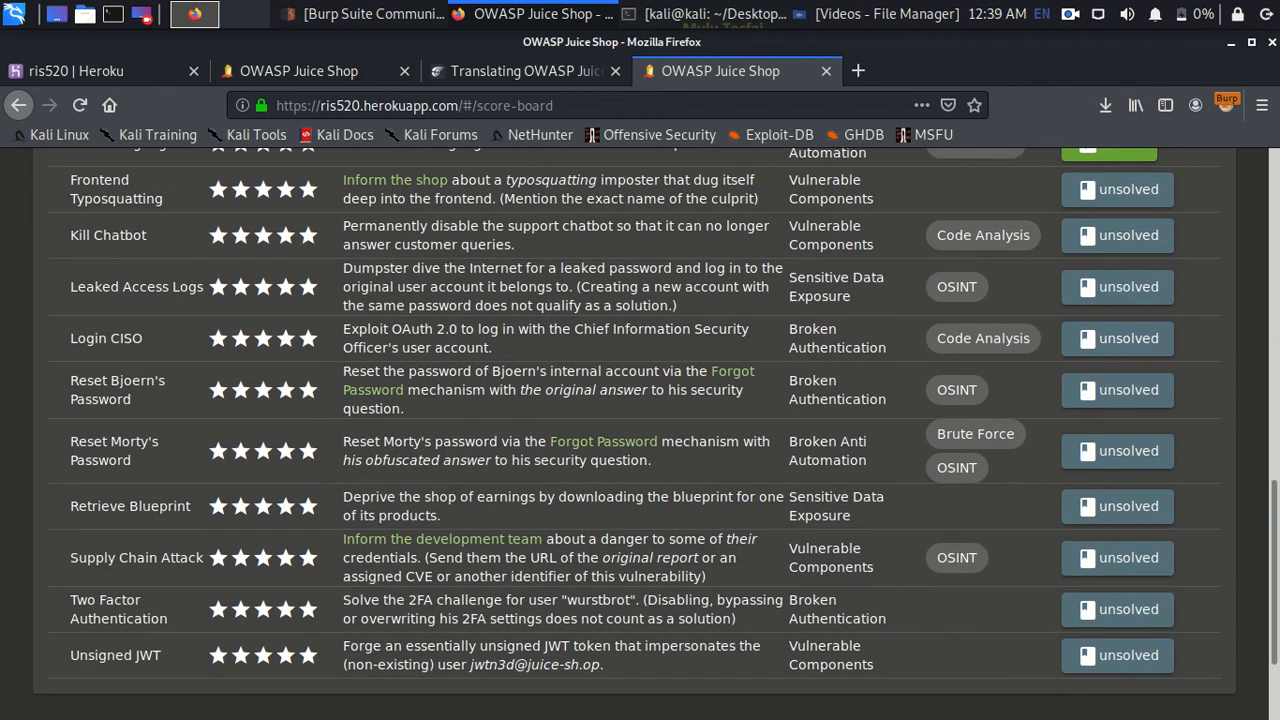
scroll(640, 420, "down", 1)
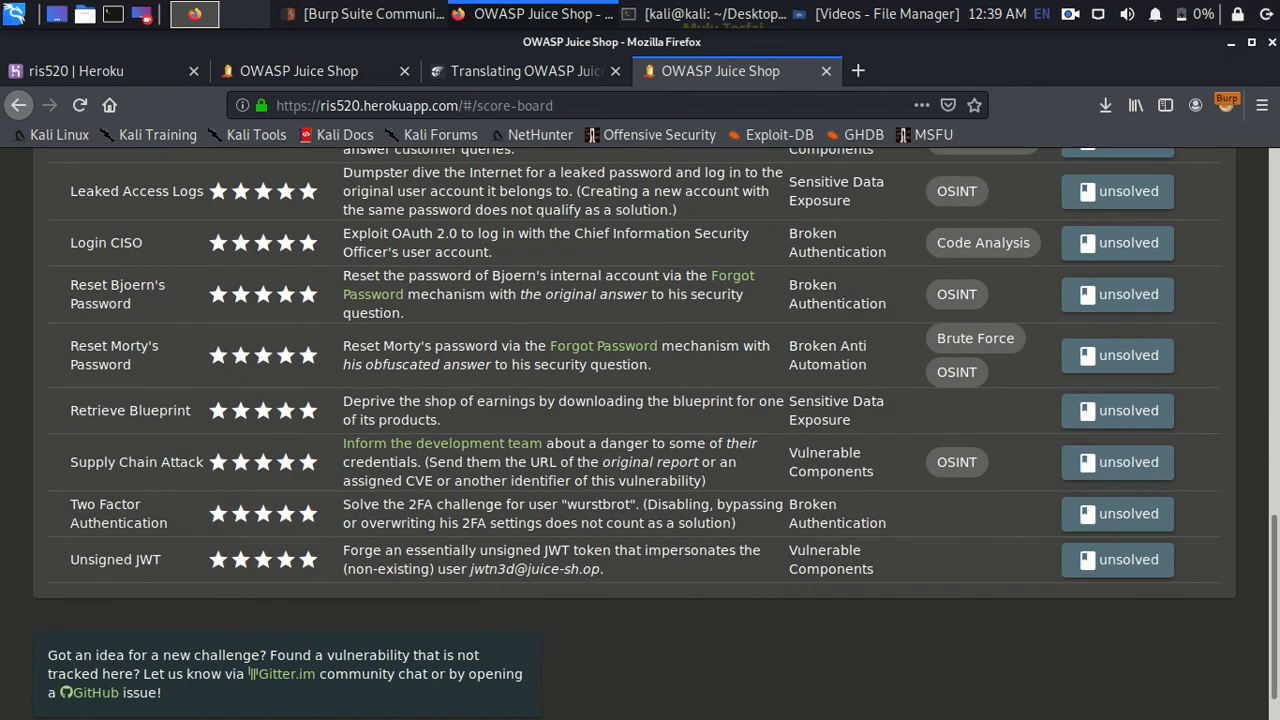
left_click(143, 14)
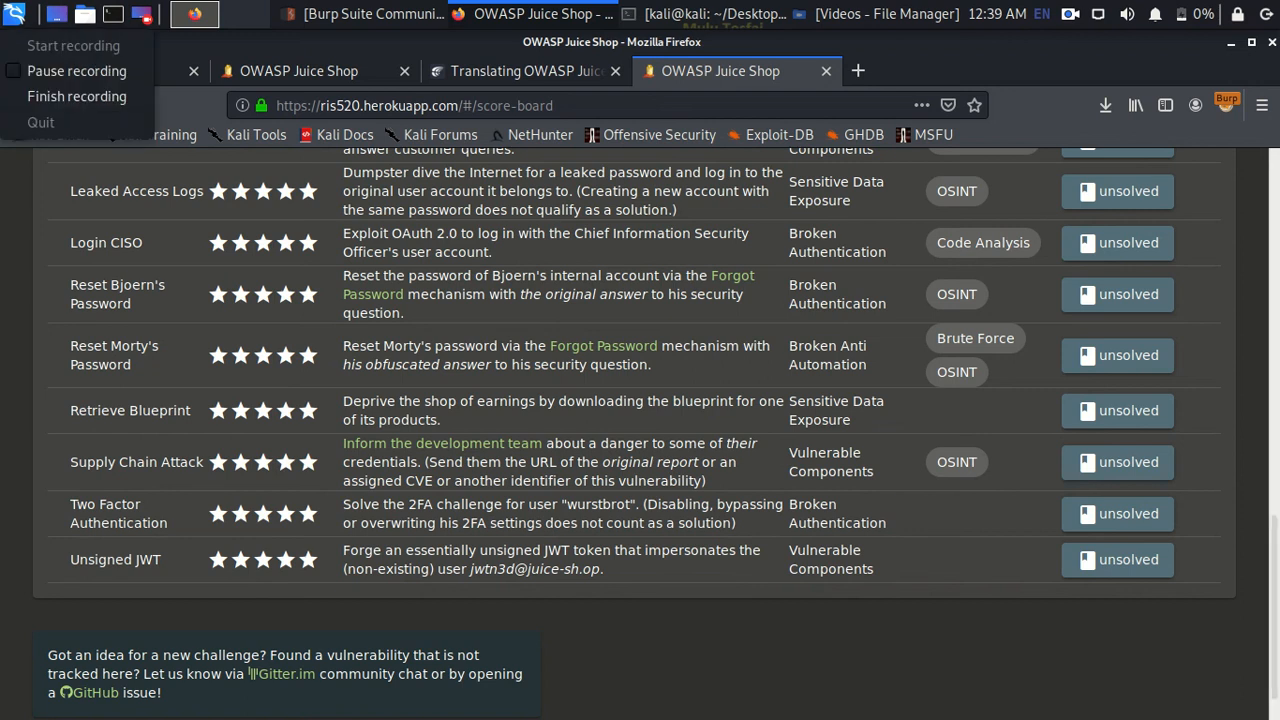